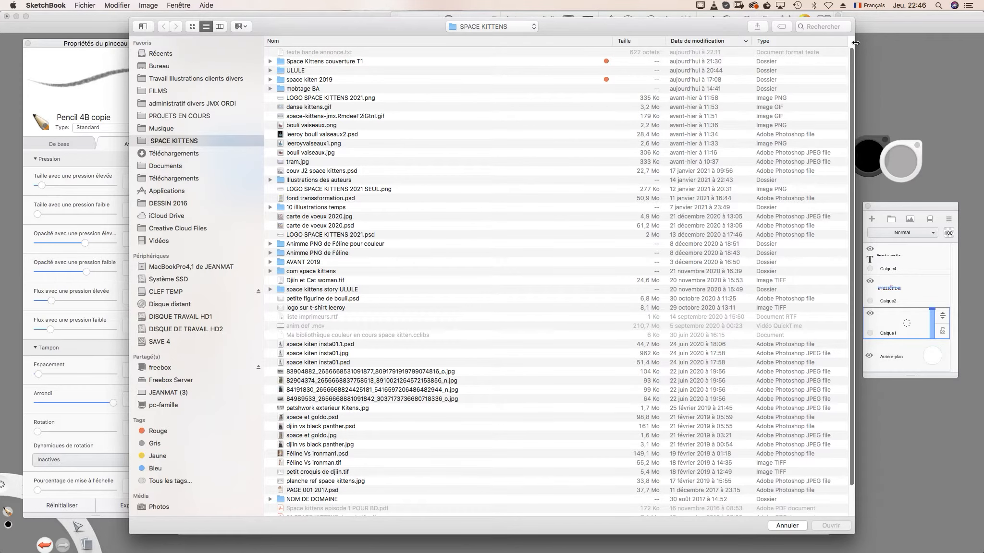
Step: Import avion.jpg from the Bureau folder and place it beneath the left end of the SPACE KITTENS logo
left_click(197, 66)
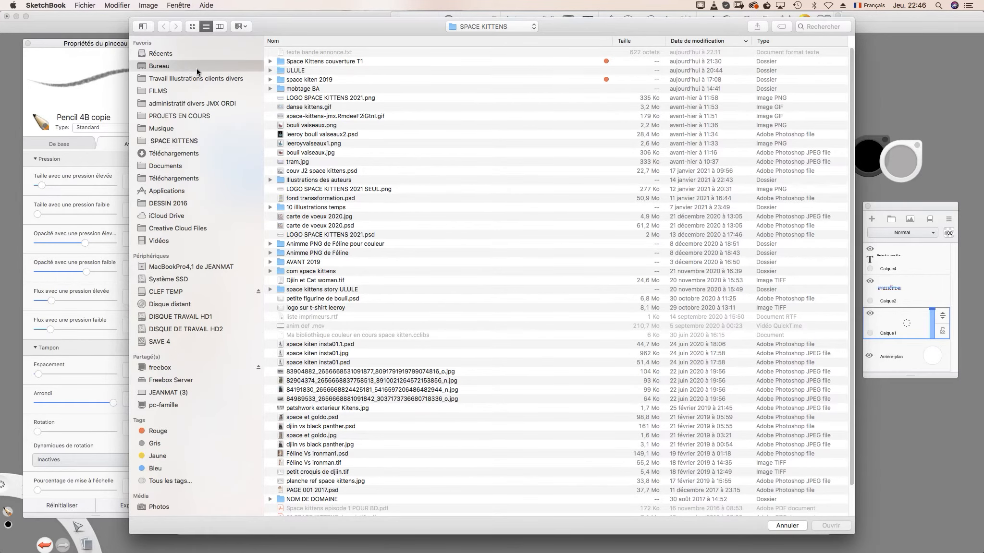
left_click(322, 53)
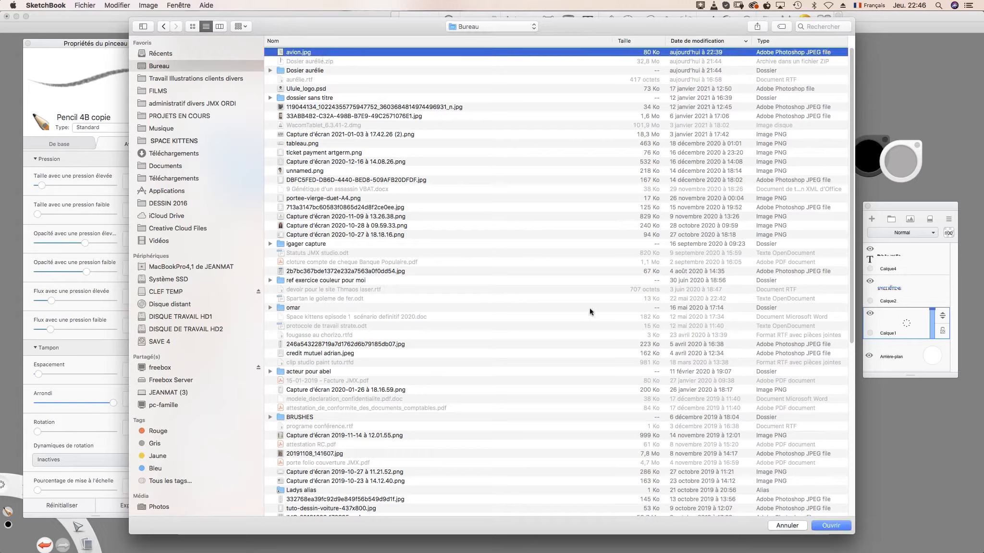
left_click(831, 526)
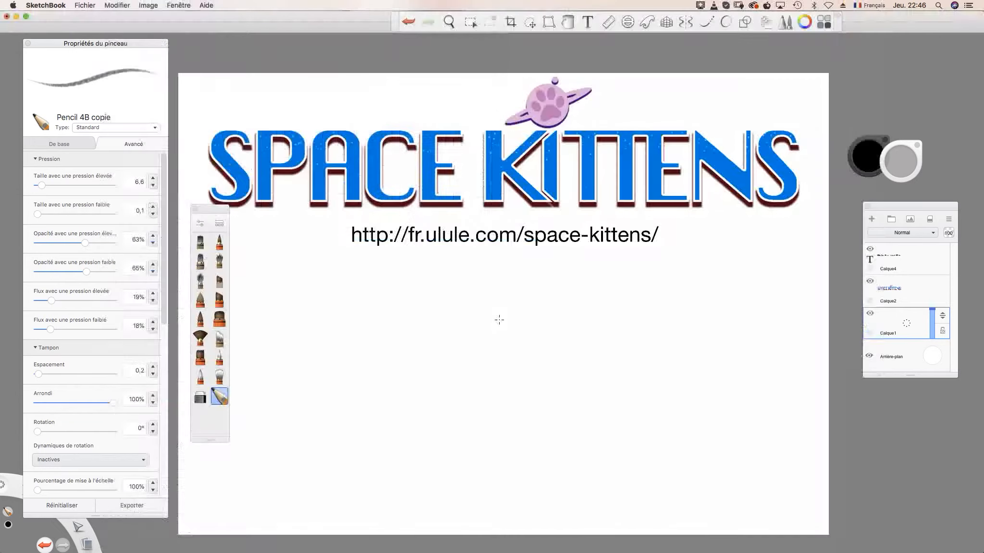
mouse_move(551, 371)
left_mouse_down()
mouse_move(595, 423)
mouse_move(710, 415)
mouse_move(845, 379)
mouse_move(331, 380)
left_mouse_up()
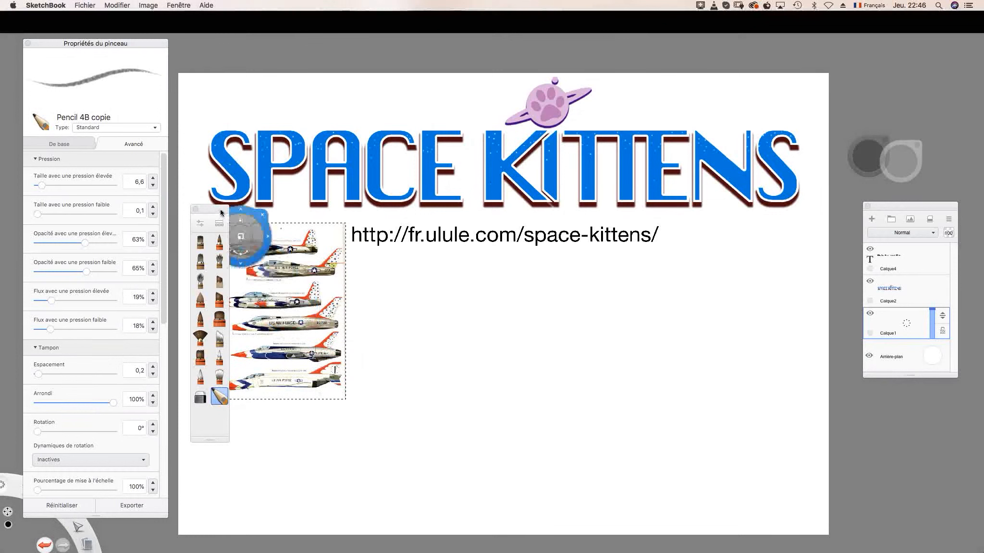
mouse_move(230, 214)
left_mouse_down()
mouse_move(183, 211)
mouse_move(187, 171)
left_mouse_up()
left_click(260, 211)
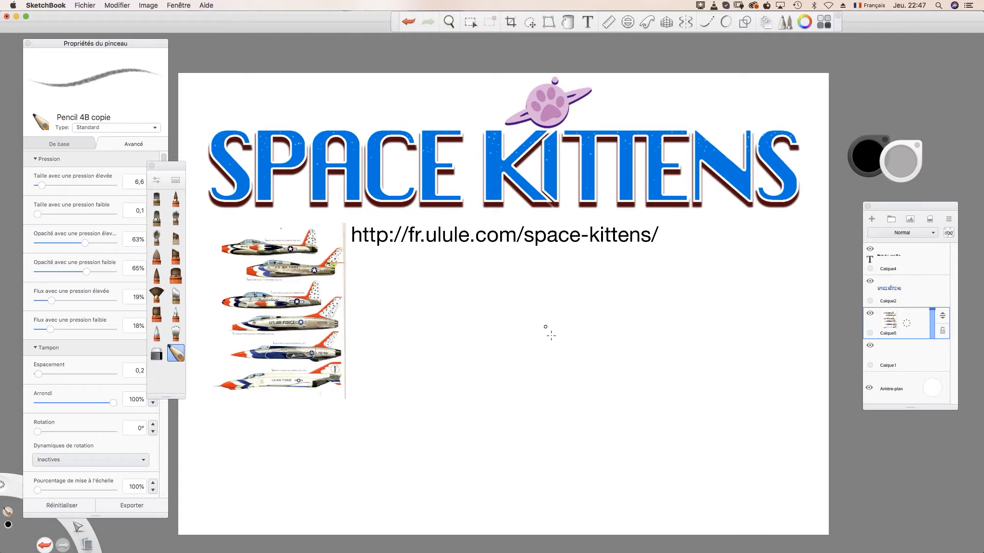
Step: On layer Calque1, sketch the aircraft's rounded nose and the long canopy bubble behind it in light pencil
left_click(913, 357)
mouse_move(497, 320)
left_mouse_down()
mouse_move(546, 296)
mouse_move(532, 301)
mouse_move(581, 302)
left_mouse_up()
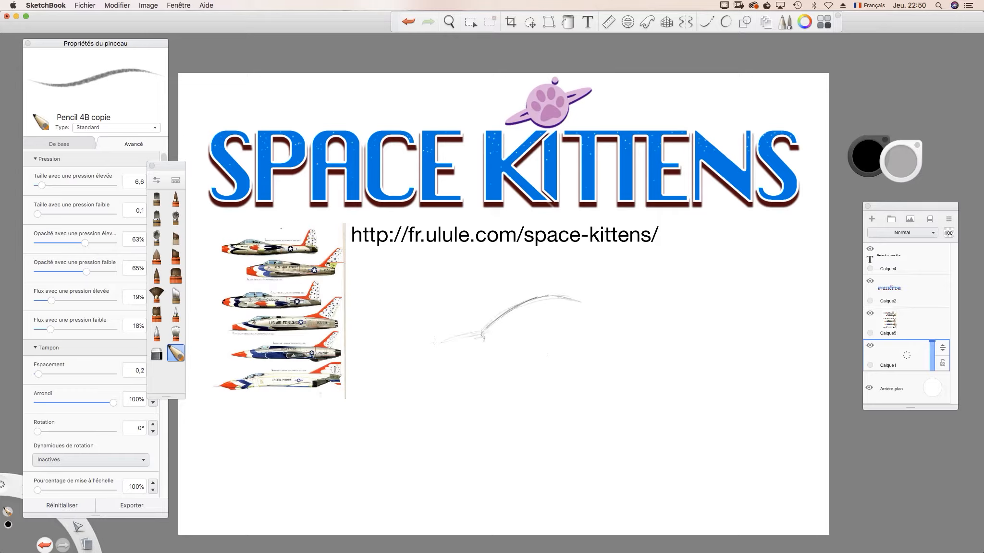
mouse_move(476, 334)
left_mouse_down()
mouse_move(433, 348)
mouse_move(527, 333)
mouse_move(489, 349)
mouse_move(481, 338)
mouse_move(437, 342)
mouse_move(474, 332)
mouse_move(483, 335)
mouse_move(427, 339)
left_mouse_up()
mouse_move(482, 334)
left_mouse_down()
mouse_move(421, 349)
mouse_move(421, 377)
mouse_move(415, 360)
mouse_move(422, 384)
mouse_move(419, 372)
mouse_move(423, 383)
mouse_move(472, 395)
mouse_move(421, 389)
mouse_move(481, 399)
mouse_move(419, 388)
left_mouse_up()
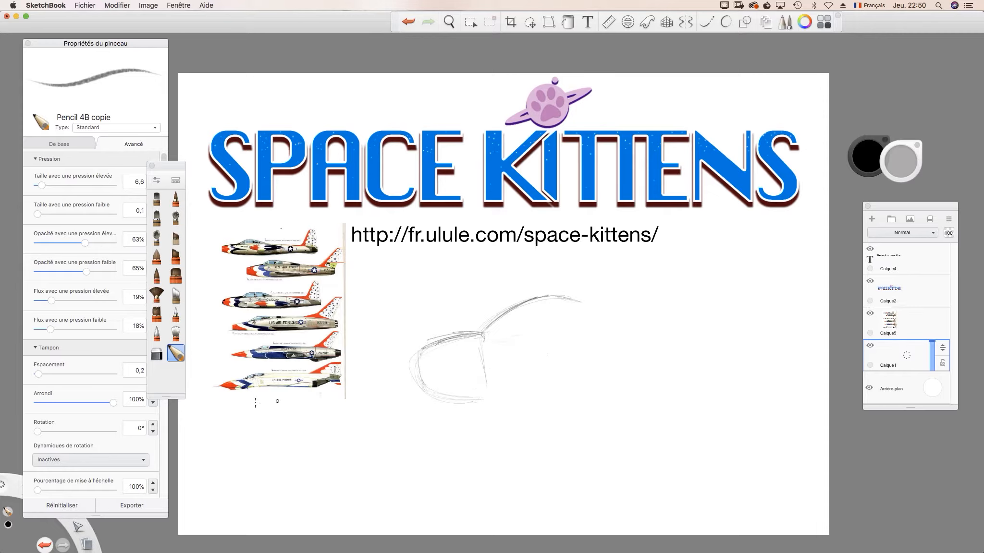
left_click_drag(483, 336, 504, 335)
mouse_move(568, 314)
left_mouse_down()
mouse_move(575, 307)
mouse_move(514, 304)
mouse_move(482, 332)
left_mouse_up()
left_click_drag(491, 322, 516, 306)
Step: Sketch a tall pointed windshield at the front of the canopy, plus the nose probe and the belly line
left_click_drag(481, 336, 494, 282)
mouse_move(504, 331)
left_mouse_down()
mouse_move(497, 278)
mouse_move(501, 331)
left_mouse_up()
left_click_drag(497, 280, 481, 334)
left_click_drag(498, 279, 504, 335)
left_click_drag(497, 278, 488, 320)
left_click_drag(498, 284, 504, 338)
mouse_move(500, 272)
left_mouse_down()
mouse_move(502, 322)
mouse_move(480, 324)
left_mouse_up()
left_click_drag(500, 290, 502, 325)
mouse_move(499, 278)
left_mouse_down()
mouse_move(476, 338)
mouse_move(439, 343)
mouse_move(454, 341)
mouse_move(409, 361)
mouse_move(412, 372)
mouse_move(384, 374)
mouse_move(417, 372)
mouse_move(444, 398)
mouse_move(543, 384)
mouse_move(477, 401)
mouse_move(581, 382)
left_mouse_up()
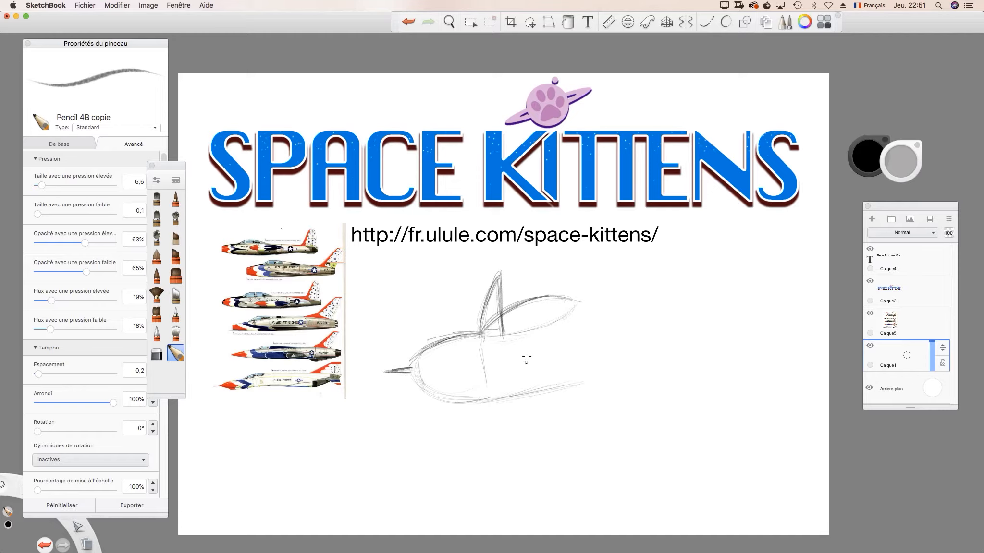
Step: Sketch the rear fuselage line and a large swept-back tail fin with a flat top and near-vertical trailing edge
mouse_move(648, 307)
left_mouse_down()
mouse_move(577, 302)
mouse_move(650, 303)
mouse_move(626, 305)
mouse_move(660, 285)
mouse_move(636, 300)
mouse_move(670, 259)
mouse_move(662, 283)
mouse_move(637, 301)
mouse_move(668, 270)
left_mouse_up()
left_click_drag(637, 303, 684, 256)
left_click_drag(608, 301, 626, 285)
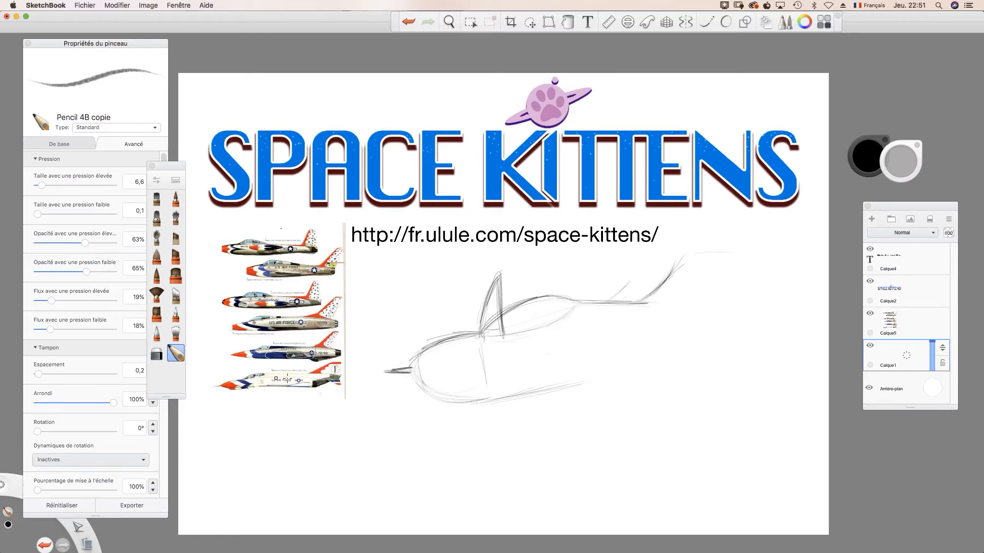
left_click_drag(608, 295, 628, 262)
mouse_move(606, 297)
left_mouse_down()
mouse_move(632, 259)
mouse_move(708, 257)
left_mouse_up()
mouse_move(629, 271)
left_mouse_down()
mouse_move(643, 249)
mouse_move(721, 254)
left_mouse_up()
mouse_move(649, 250)
left_mouse_down()
mouse_move(720, 253)
mouse_move(615, 289)
mouse_move(648, 253)
left_mouse_up()
mouse_move(601, 300)
left_mouse_down()
mouse_move(650, 249)
mouse_move(592, 300)
mouse_move(659, 248)
mouse_move(592, 298)
left_mouse_up()
mouse_move(678, 250)
left_mouse_down()
mouse_move(717, 249)
mouse_move(668, 247)
mouse_move(682, 248)
mouse_move(624, 276)
left_mouse_up()
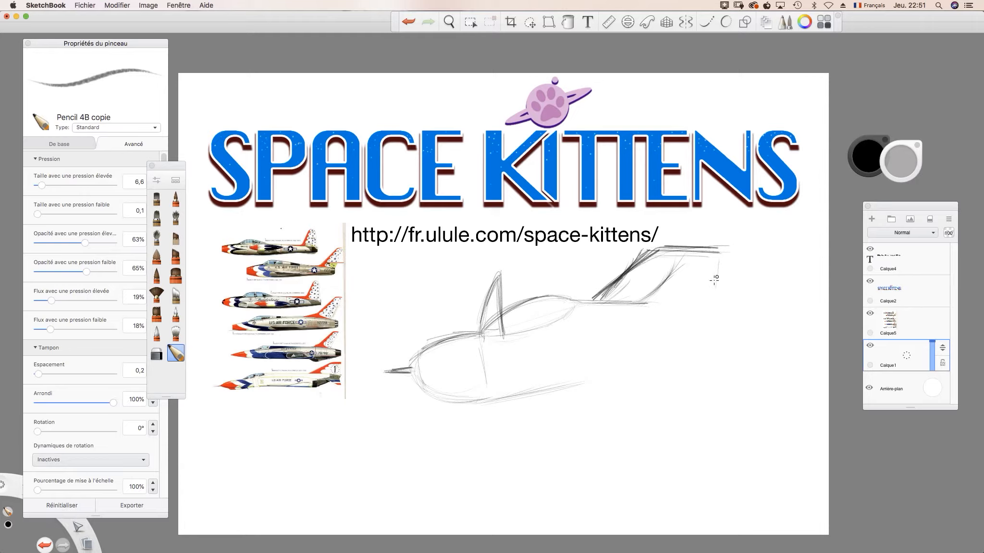
left_click_drag(718, 255, 707, 327)
Step: Sketch the boxy engine nacelle under the rear fuselage, an oval wing shape in front of it, and the small tailplane
mouse_move(545, 389)
left_mouse_down()
mouse_move(633, 374)
mouse_move(628, 357)
mouse_move(614, 356)
mouse_move(655, 353)
mouse_move(597, 354)
mouse_move(661, 350)
mouse_move(664, 375)
mouse_move(585, 395)
mouse_move(661, 388)
left_mouse_up()
mouse_move(665, 351)
left_mouse_down()
mouse_move(615, 347)
mouse_move(549, 395)
left_mouse_up()
mouse_move(600, 355)
left_mouse_down()
mouse_move(551, 395)
mouse_move(639, 398)
left_mouse_up()
left_click_drag(669, 356, 662, 398)
left_click_drag(616, 351, 657, 348)
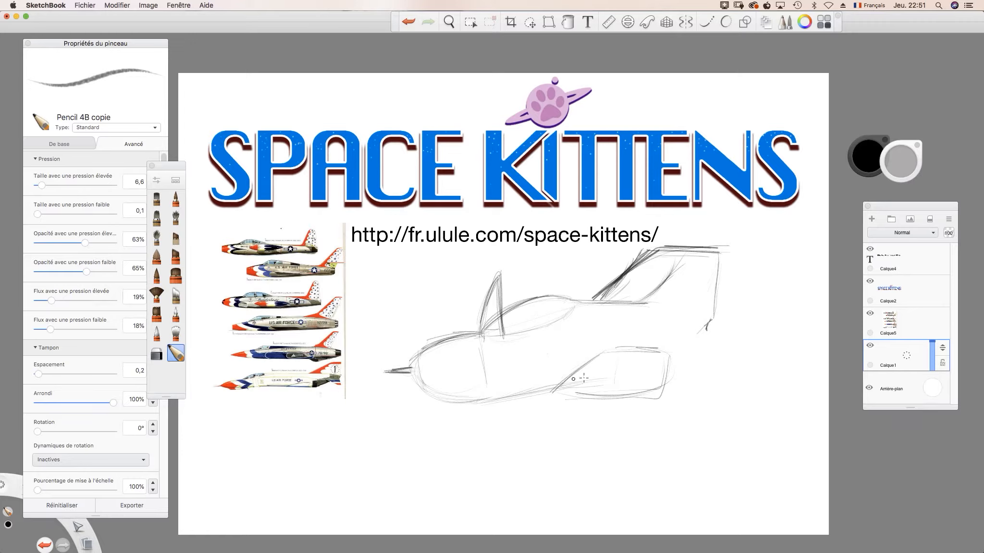
left_click_drag(538, 375, 595, 371)
mouse_move(536, 396)
left_mouse_down()
mouse_move(564, 394)
mouse_move(566, 374)
mouse_move(518, 383)
mouse_move(603, 379)
mouse_move(545, 376)
mouse_move(562, 375)
mouse_move(546, 395)
mouse_move(512, 385)
mouse_move(583, 390)
mouse_move(551, 373)
mouse_move(502, 381)
mouse_move(530, 396)
mouse_move(593, 375)
mouse_move(580, 375)
mouse_move(613, 352)
mouse_move(668, 356)
mouse_move(657, 385)
mouse_move(665, 360)
mouse_move(667, 376)
mouse_move(707, 329)
mouse_move(672, 328)
mouse_move(697, 350)
mouse_move(720, 332)
mouse_move(692, 343)
mouse_move(726, 358)
mouse_move(727, 341)
mouse_move(688, 331)
mouse_move(718, 321)
mouse_move(697, 243)
left_mouse_up()
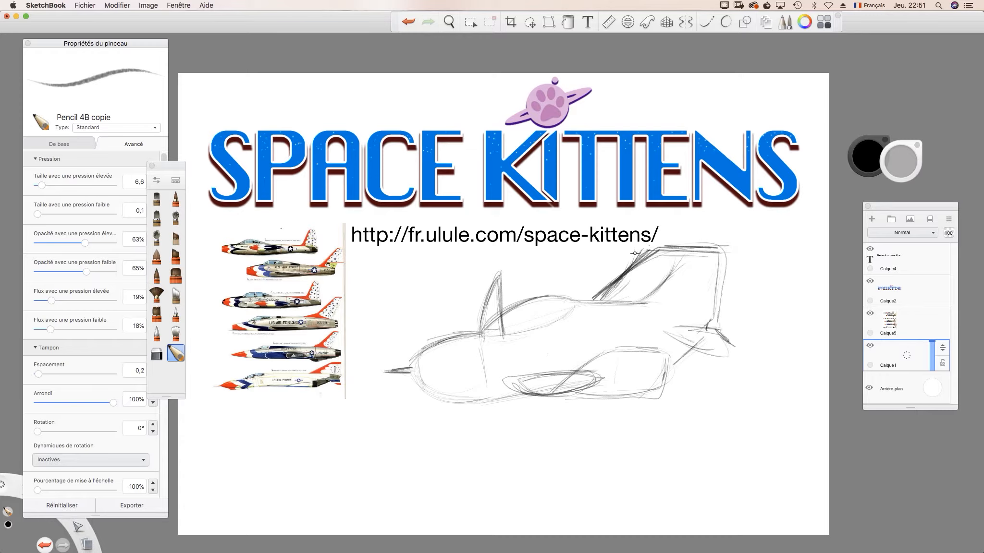
Step: Erase the canopy bubble and redraw an open cockpit with a curved rim and a notched rear edge
mouse_move(640, 302)
left_mouse_down()
mouse_move(606, 303)
mouse_move(687, 265)
mouse_move(583, 321)
mouse_move(564, 297)
mouse_move(529, 298)
mouse_move(498, 328)
left_mouse_up()
key("e")
mouse_move(500, 335)
left_mouse_down()
mouse_move(568, 307)
mouse_move(489, 333)
left_mouse_up()
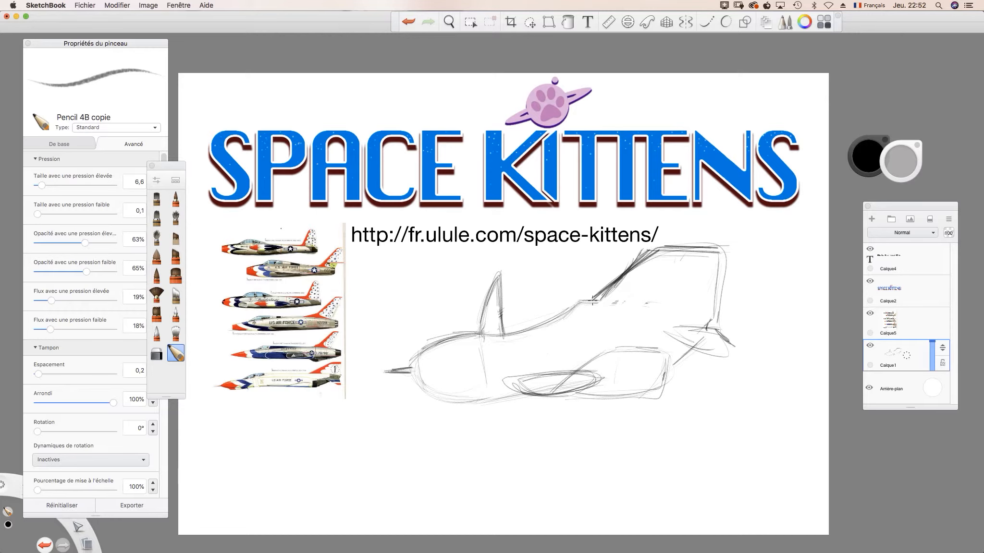
mouse_move(559, 305)
left_mouse_down()
mouse_move(548, 319)
mouse_move(557, 301)
mouse_move(597, 301)
mouse_move(557, 301)
mouse_move(553, 319)
left_mouse_up()
key("e")
Step: Reinforce the tail fin's outline and reshape its trailing edge with an overhanging upper tip and a step
mouse_move(599, 297)
left_mouse_down()
mouse_move(646, 261)
mouse_move(716, 247)
left_mouse_up()
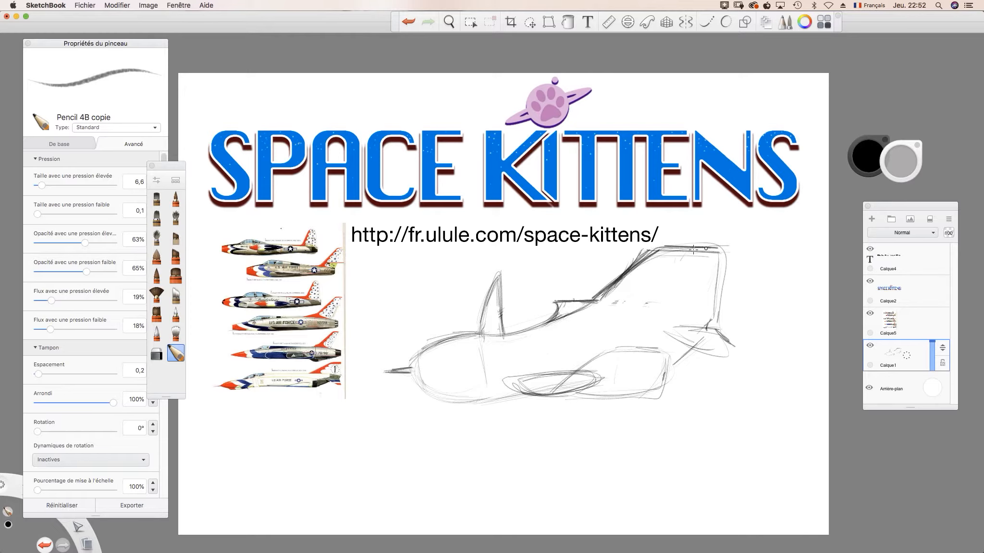
mouse_move(714, 288)
left_mouse_down()
mouse_move(716, 255)
mouse_move(706, 331)
mouse_move(662, 330)
mouse_move(732, 350)
mouse_move(708, 328)
left_mouse_up()
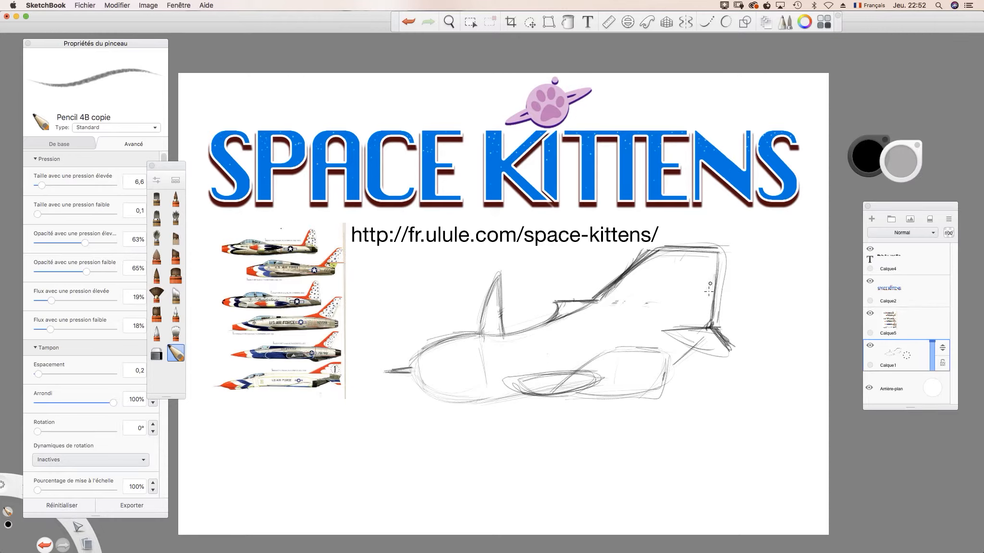
mouse_move(711, 321)
left_mouse_down()
mouse_move(731, 250)
mouse_move(723, 283)
left_mouse_up()
mouse_move(734, 250)
left_mouse_down()
mouse_move(726, 284)
mouse_move(726, 257)
mouse_move(725, 265)
mouse_move(664, 253)
left_mouse_up()
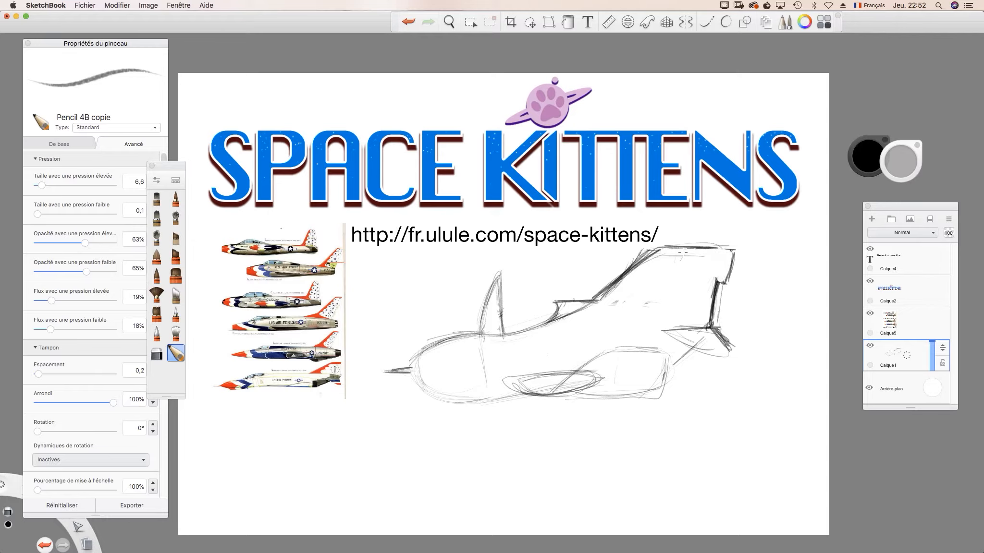
left_click_drag(716, 291, 710, 319)
mouse_move(707, 249)
left_mouse_down()
mouse_move(673, 250)
mouse_move(600, 298)
left_mouse_up()
mouse_move(651, 252)
left_mouse_down()
mouse_move(593, 300)
mouse_move(650, 248)
mouse_move(635, 261)
left_mouse_up()
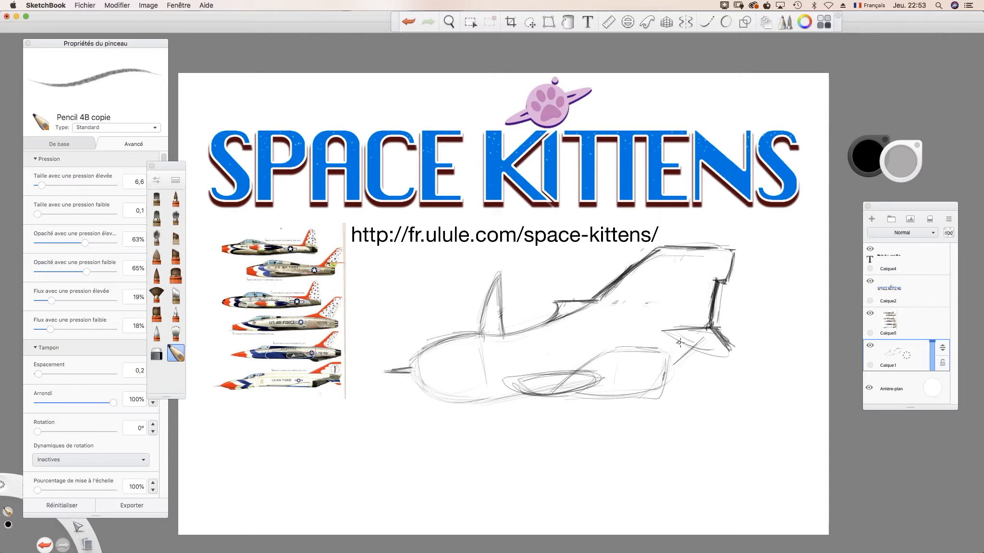
Step: Darken the tailplane and nacelle outlines, and add a vertical seam with small oval details to the nacelle
mouse_move(672, 330)
left_mouse_down()
mouse_move(715, 351)
mouse_move(581, 379)
mouse_move(664, 345)
mouse_move(623, 349)
mouse_move(680, 346)
mouse_move(601, 353)
mouse_move(580, 369)
mouse_move(669, 345)
mouse_move(637, 348)
mouse_move(668, 359)
mouse_move(661, 392)
mouse_move(622, 400)
mouse_move(665, 389)
left_mouse_up()
mouse_move(630, 349)
left_mouse_down()
mouse_move(629, 392)
mouse_move(630, 350)
mouse_move(629, 382)
left_mouse_up()
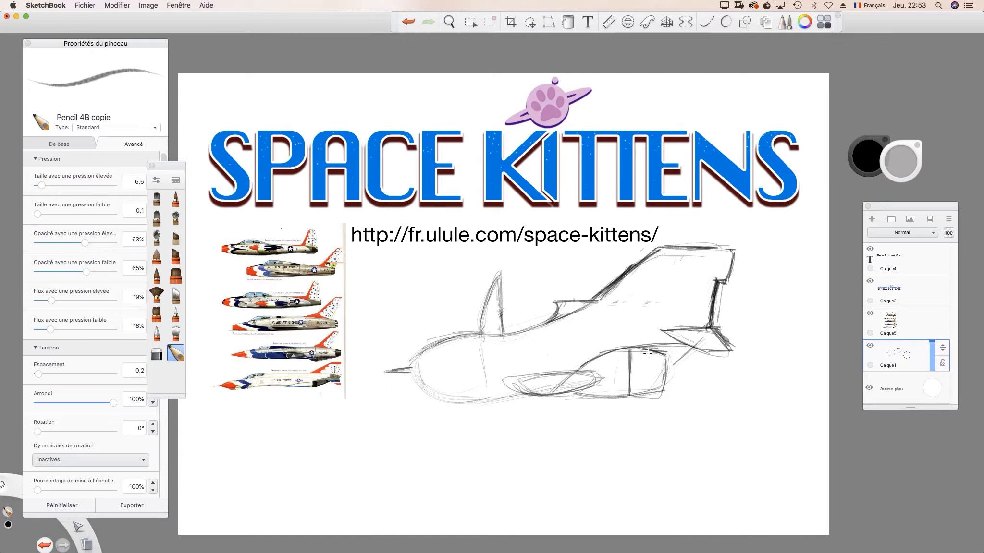
left_click_drag(623, 357, 630, 357)
mouse_move(622, 377)
left_mouse_down()
mouse_move(633, 375)
mouse_move(637, 390)
mouse_move(621, 390)
left_mouse_up()
left_click_drag(668, 365, 656, 391)
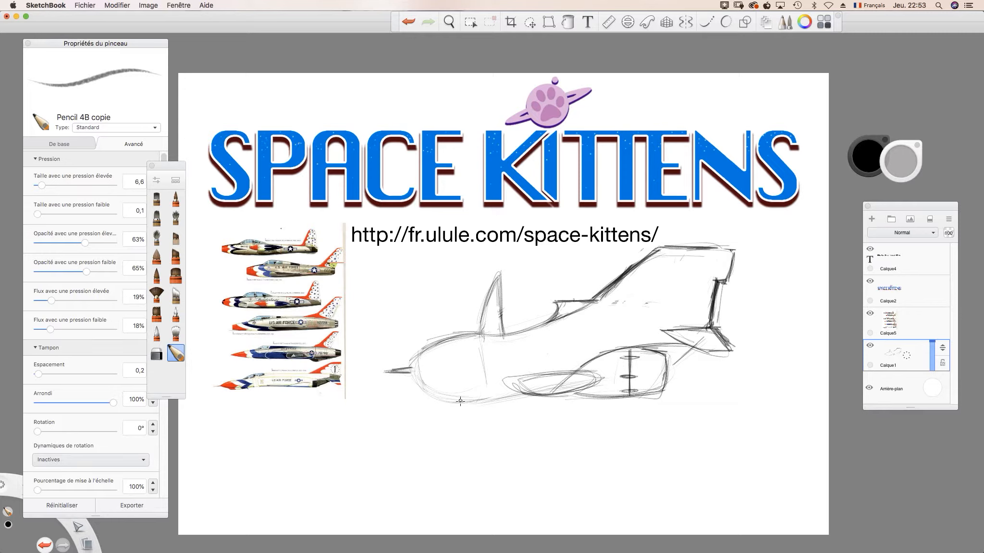
Step: Clean up and darken the oval wing shape beside the nacelle, and extend the belly into a lip under the nose
left_click_drag(173, 171, 204, 161)
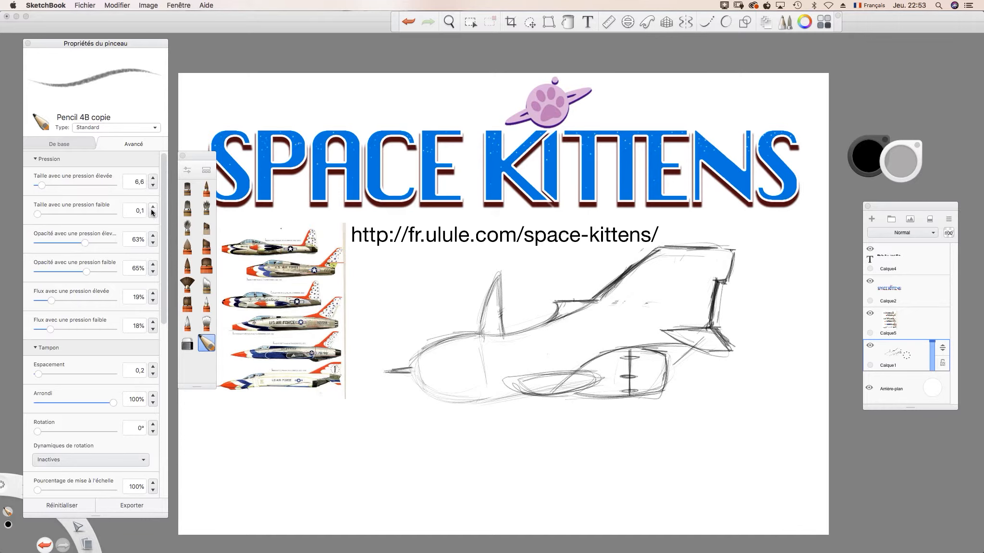
left_click_drag(38, 214, 34, 215)
mouse_move(572, 427)
left_mouse_down()
mouse_move(561, 446)
mouse_move(567, 436)
left_mouse_up()
key("e")
mouse_move(523, 377)
left_mouse_down()
mouse_move(600, 369)
mouse_move(585, 371)
mouse_move(595, 371)
mouse_move(592, 387)
mouse_move(512, 393)
left_mouse_up()
mouse_move(576, 394)
left_mouse_down()
mouse_move(522, 390)
mouse_move(534, 376)
mouse_move(502, 395)
mouse_move(577, 391)
left_mouse_up()
mouse_move(522, 378)
left_mouse_down()
mouse_move(505, 388)
mouse_move(566, 385)
mouse_move(513, 380)
left_mouse_up()
key("e")
key("e")
mouse_move(540, 375)
left_mouse_down()
mouse_move(595, 374)
mouse_move(588, 388)
mouse_move(549, 373)
mouse_move(516, 381)
mouse_move(526, 394)
mouse_move(508, 388)
mouse_move(599, 377)
left_mouse_up()
mouse_move(536, 381)
left_mouse_down()
mouse_move(596, 380)
mouse_move(528, 380)
mouse_move(598, 376)
mouse_move(534, 379)
mouse_move(578, 388)
mouse_move(482, 409)
mouse_move(504, 396)
mouse_move(449, 407)
mouse_move(519, 395)
mouse_move(453, 401)
mouse_move(412, 377)
mouse_move(452, 402)
left_mouse_up()
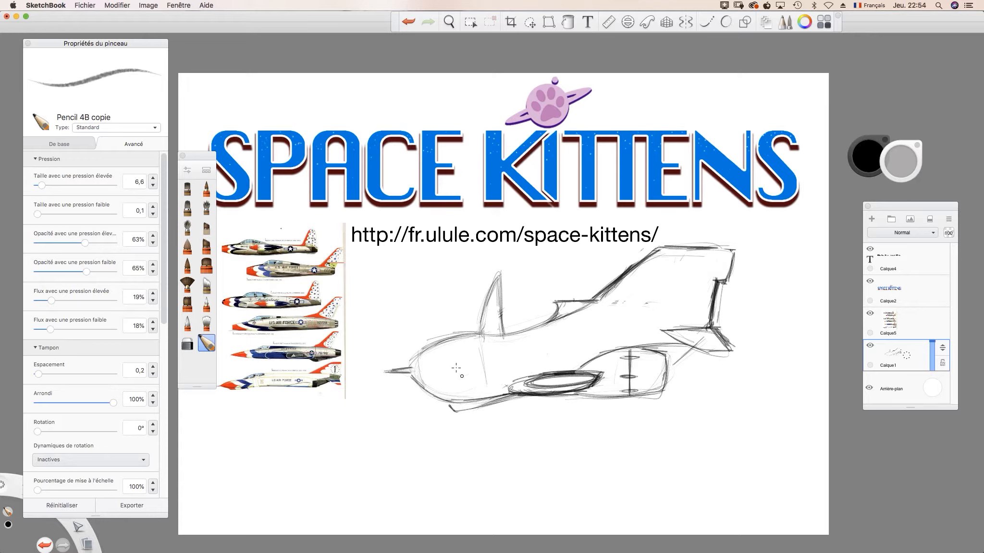
Step: Strengthen the nose outline, draw the fuselage side panel's contour, and run a line from the cockpit to the tail
mouse_move(413, 358)
left_mouse_down()
mouse_move(547, 324)
mouse_move(498, 335)
left_mouse_up()
mouse_move(532, 369)
left_mouse_down()
mouse_move(527, 348)
mouse_move(532, 372)
left_mouse_up()
left_click_drag(527, 351, 537, 337)
mouse_move(599, 331)
left_mouse_down()
mouse_move(543, 335)
mouse_move(667, 338)
mouse_move(531, 341)
mouse_move(675, 340)
left_mouse_up()
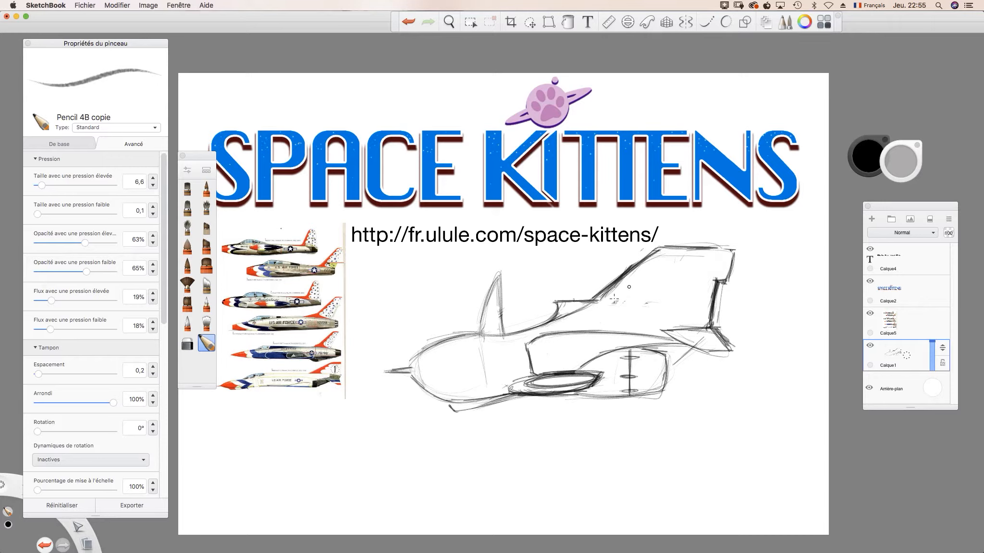
mouse_move(590, 301)
left_mouse_down()
mouse_move(684, 303)
mouse_move(605, 303)
mouse_move(694, 304)
mouse_move(666, 304)
mouse_move(711, 318)
mouse_move(685, 305)
mouse_move(593, 302)
left_mouse_up()
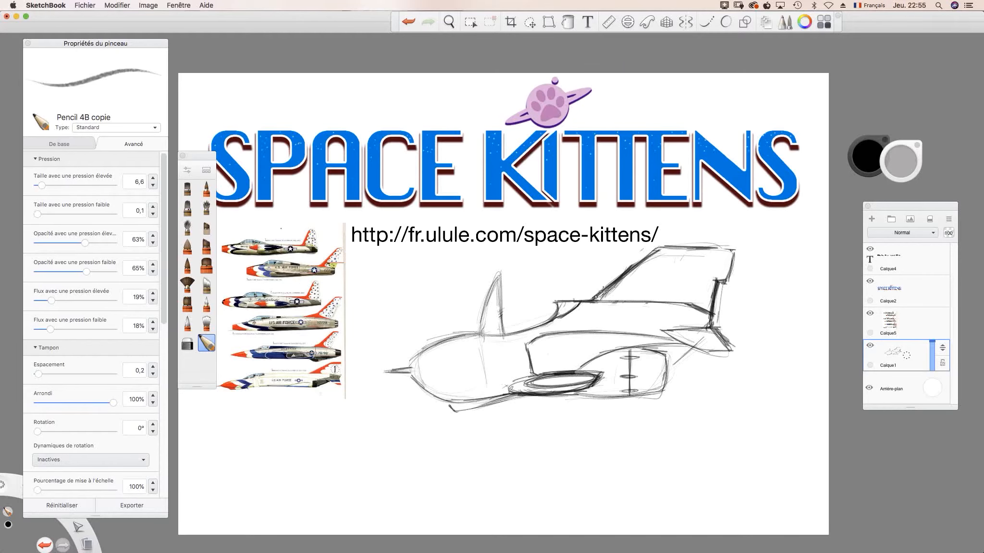
Step: Clean up the tail fin's leading edge as a single slanted line, and darken the tailplane's outline
mouse_move(621, 294)
left_mouse_down()
mouse_move(662, 248)
mouse_move(616, 286)
mouse_move(666, 251)
mouse_move(591, 303)
left_mouse_up()
left_click_drag(644, 266, 598, 297)
left_click_drag(671, 248, 600, 298)
left_click_drag(637, 271, 596, 302)
left_click_drag(668, 246, 686, 248)
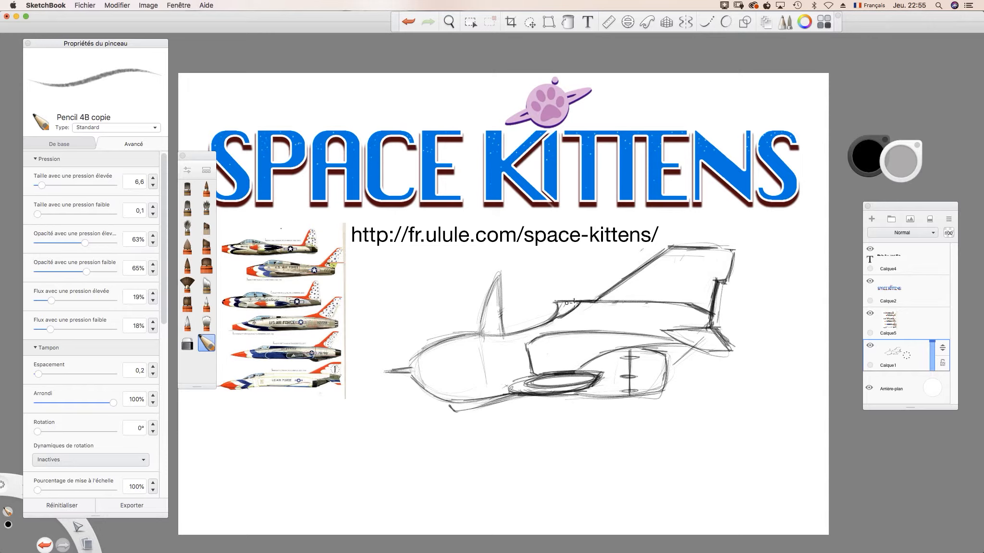
mouse_move(662, 336)
left_mouse_down()
mouse_move(689, 345)
mouse_move(661, 333)
mouse_move(707, 328)
left_mouse_up()
Step: Draw a scalloped decorative marking inside the tail fin, with a straight band running parallel to its top edge
mouse_move(662, 272)
left_mouse_down()
mouse_move(644, 288)
mouse_move(672, 264)
mouse_move(660, 270)
left_mouse_up()
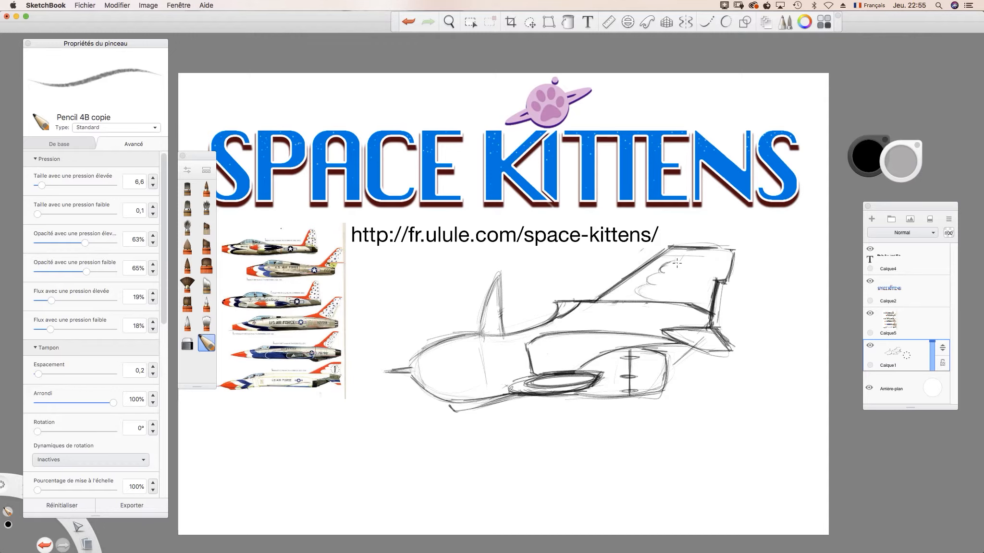
left_click_drag(667, 272, 676, 260)
left_click_drag(661, 269, 729, 262)
left_click_drag(682, 260, 729, 261)
mouse_move(653, 274)
left_mouse_down()
mouse_move(647, 297)
mouse_move(670, 265)
left_mouse_up()
key("e")
mouse_move(676, 257)
left_mouse_down()
mouse_move(702, 254)
mouse_move(694, 242)
left_mouse_up()
left_click_drag(724, 287, 722, 292)
key("e")
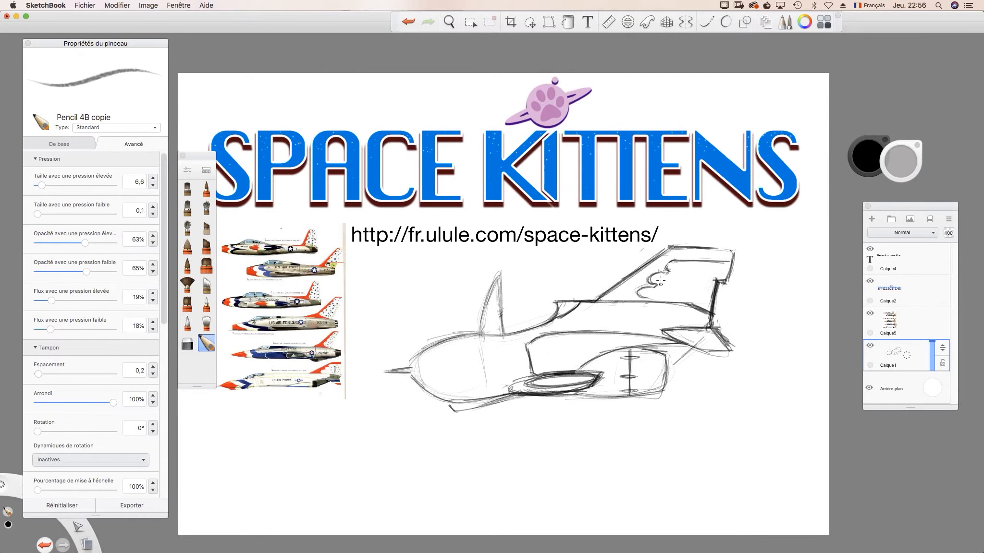
left_click_drag(659, 274, 715, 261)
mouse_move(674, 262)
left_mouse_down()
mouse_move(651, 283)
mouse_move(733, 262)
left_mouse_up()
mouse_move(638, 295)
left_mouse_down()
mouse_move(653, 286)
mouse_move(648, 296)
left_mouse_up()
Step: Refine the cockpit's rear edge and windshield base, and draw angular chevron stripes around the nose
mouse_move(557, 314)
left_mouse_down()
mouse_move(570, 310)
mouse_move(555, 301)
left_mouse_up()
mouse_move(498, 277)
left_mouse_down()
mouse_move(501, 323)
mouse_move(483, 330)
mouse_move(502, 331)
mouse_move(480, 334)
mouse_move(508, 353)
left_mouse_up()
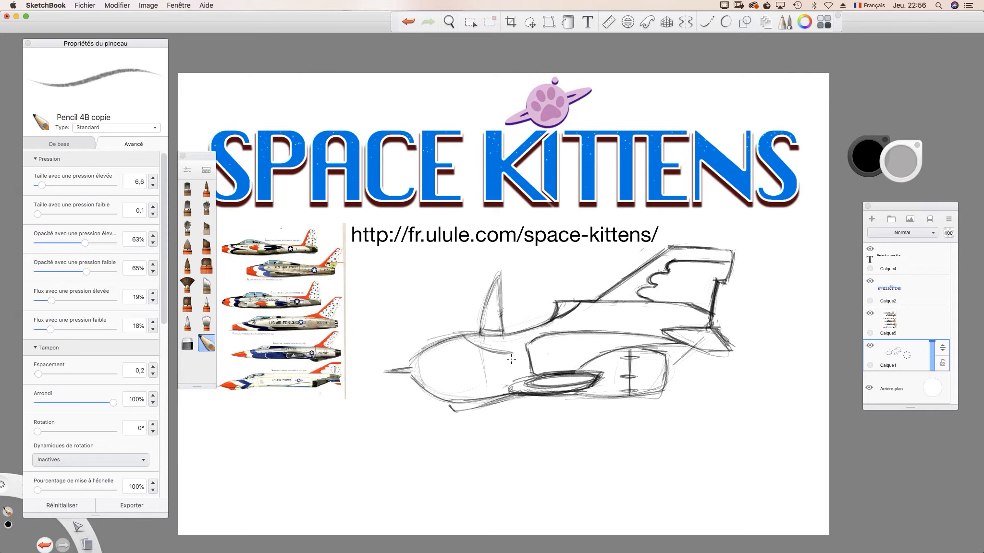
mouse_move(509, 358)
left_mouse_down()
mouse_move(488, 403)
mouse_move(500, 373)
left_mouse_up()
mouse_move(446, 346)
left_mouse_down()
mouse_move(477, 368)
mouse_move(468, 408)
left_mouse_up()
left_click_drag(436, 349, 454, 370)
left_click_drag(455, 371, 443, 401)
left_click_drag(435, 349, 446, 393)
mouse_move(434, 349)
left_mouse_down()
mouse_move(449, 371)
mouse_move(445, 344)
left_mouse_up()
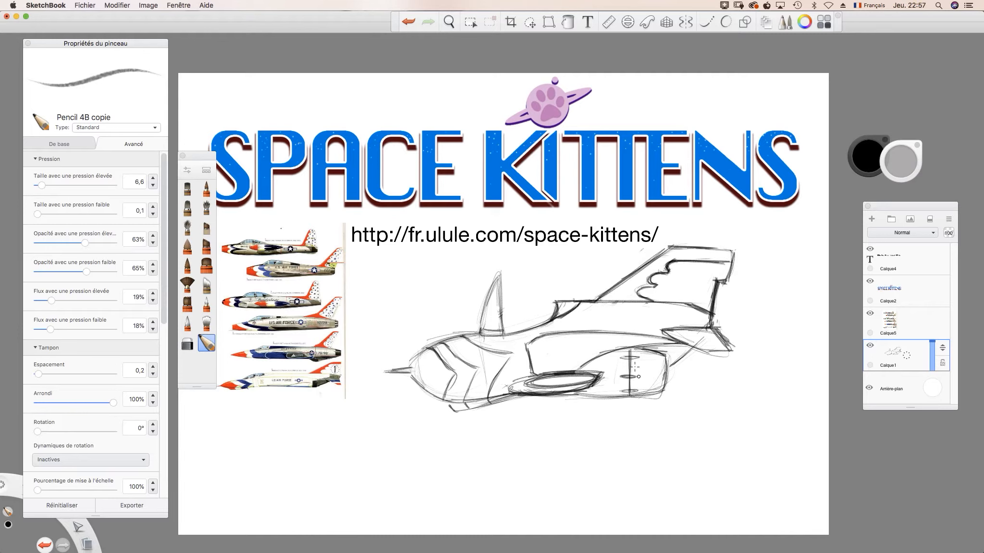
Step: Touch up the nacelle's seam details, the front of the side panel and the cockpit rim
mouse_move(624, 359)
left_mouse_down()
mouse_move(638, 357)
mouse_move(636, 391)
mouse_move(653, 394)
mouse_move(570, 393)
left_mouse_up()
left_click_drag(522, 375, 519, 348)
mouse_move(518, 341)
left_mouse_down()
mouse_move(547, 329)
mouse_move(519, 340)
mouse_move(518, 378)
mouse_move(519, 340)
left_mouse_up()
key("e")
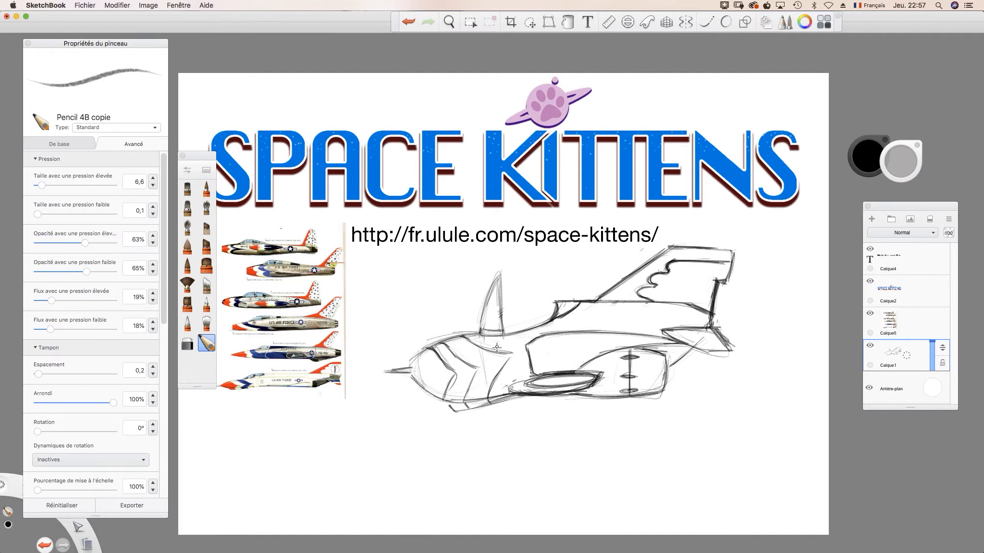
left_click_drag(484, 340, 555, 315)
Step: Add a new layer above the aircraft sketch, and lower the opacity of Calque1 to fade its lines
left_click_drag(910, 355, 909, 325)
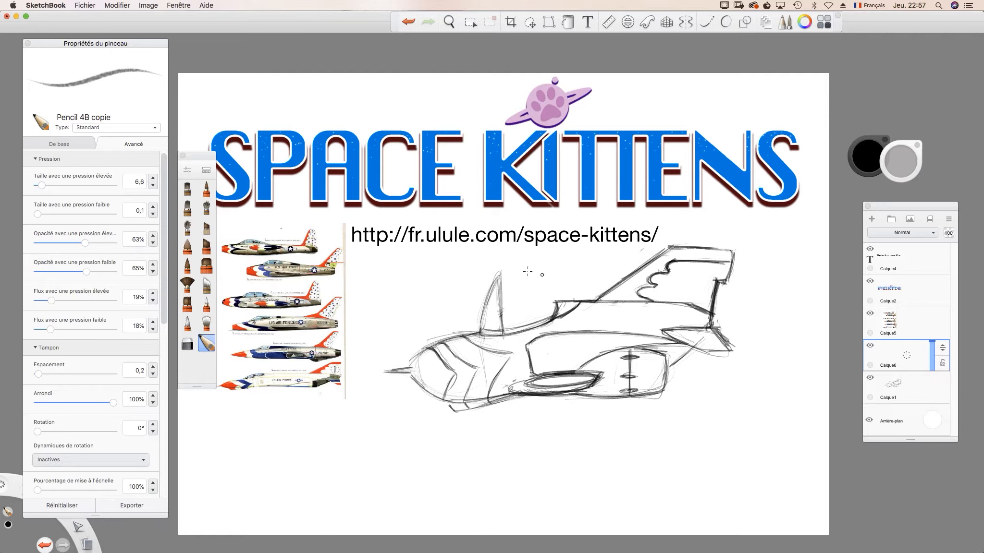
left_click(919, 385)
left_click_drag(932, 379, 932, 387)
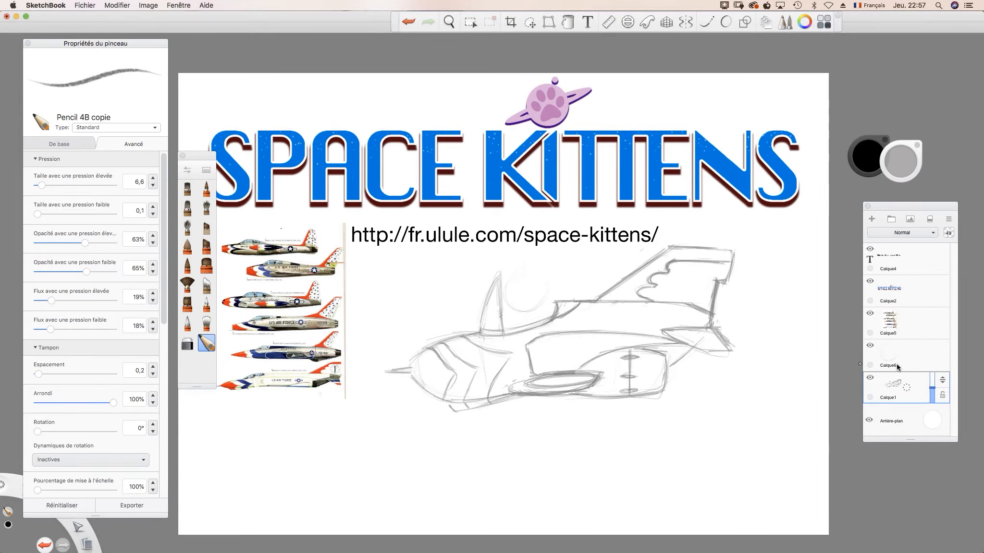
Step: Delete layer Calque6 with the faint circle above the cockpit
left_click(922, 355)
left_click(913, 387)
left_click(530, 22)
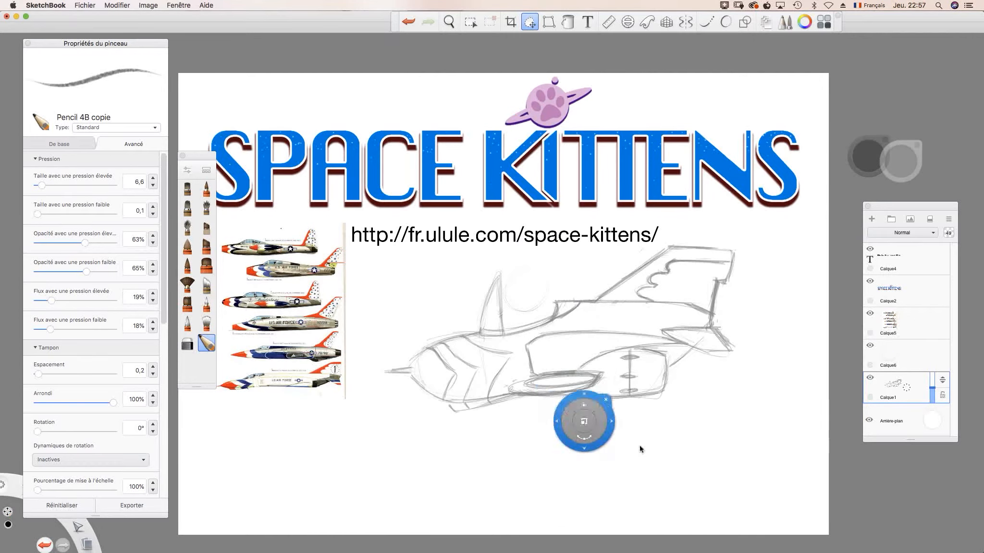
left_click(918, 357)
left_click_drag(906, 355, 917, 339)
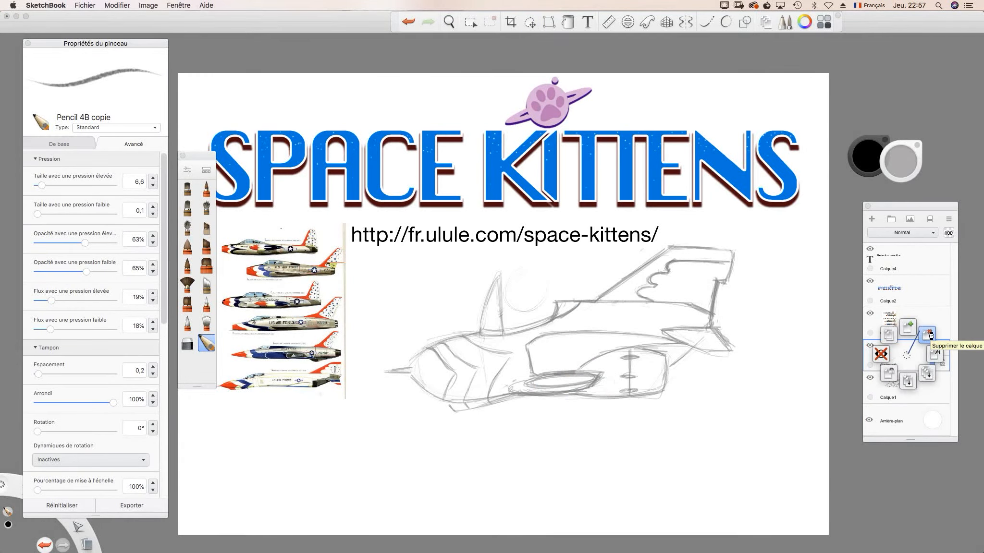
left_click(926, 334)
Step: Slightly enlarge the aircraft sketch and shift it down and to the left, and place Calque1 above Calque5
left_click(531, 23)
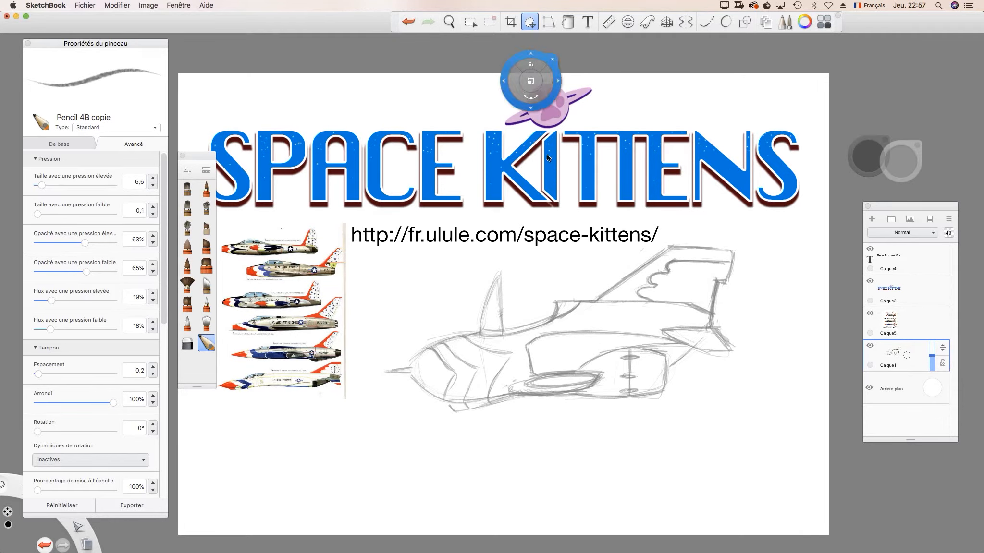
mouse_move(598, 417)
left_mouse_down()
mouse_move(543, 479)
mouse_move(526, 461)
mouse_move(560, 411)
left_mouse_up()
left_click(556, 406)
left_click(928, 327)
mouse_move(943, 316)
left_mouse_down()
mouse_move(942, 353)
mouse_move(946, 316)
left_mouse_up()
left_click(942, 354)
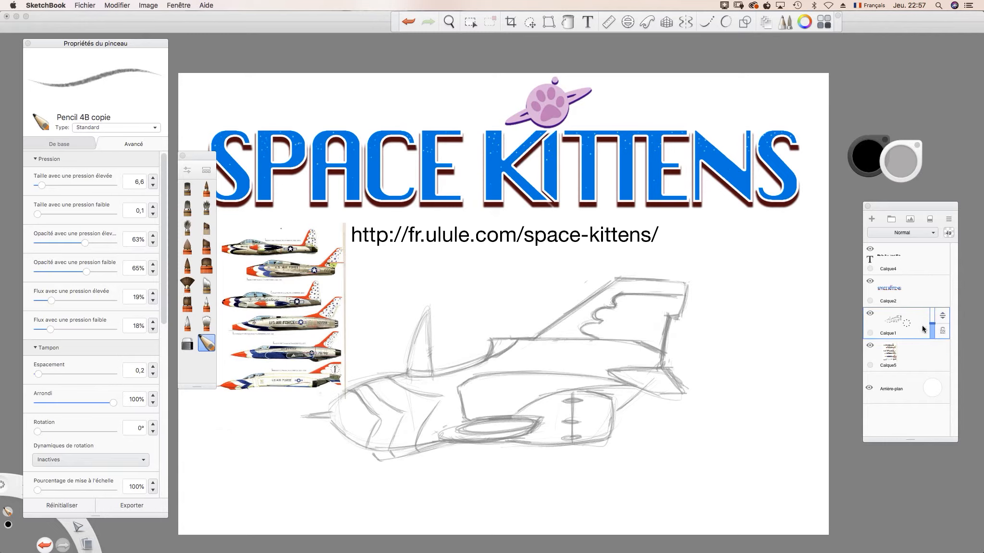
Step: Set the reference layer Calque5 to the Multiplier blend mode and add a new layer directly above Calque1
left_click(932, 232)
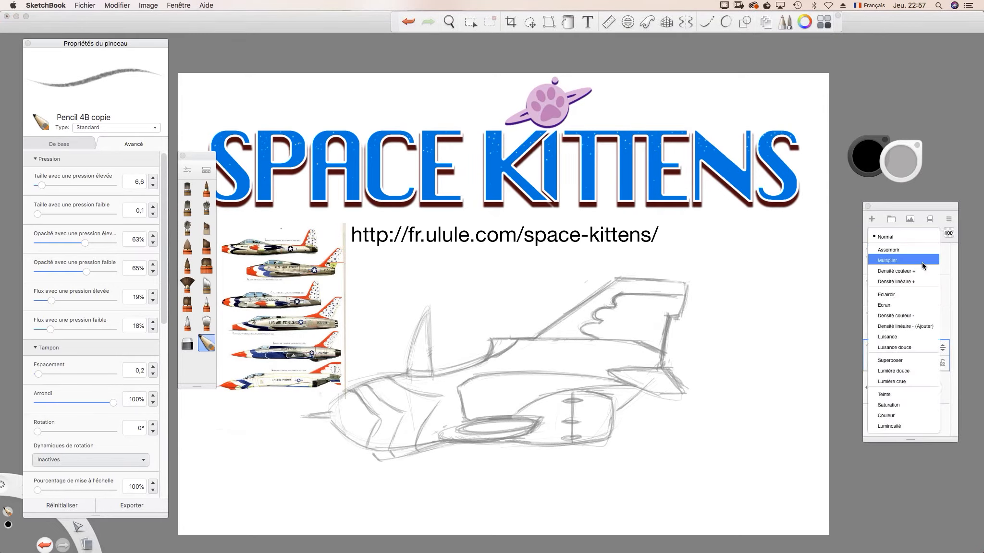
left_click(928, 263)
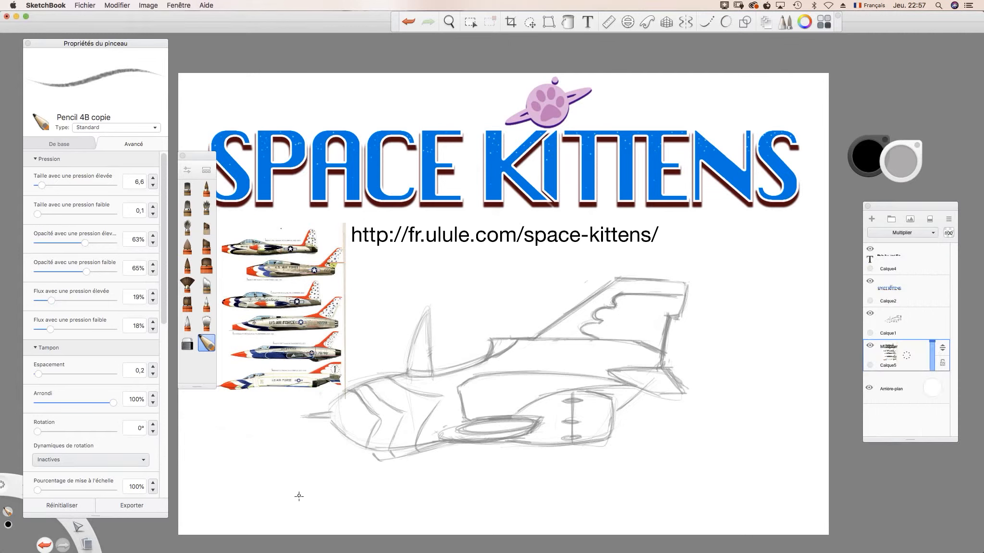
left_click(931, 331)
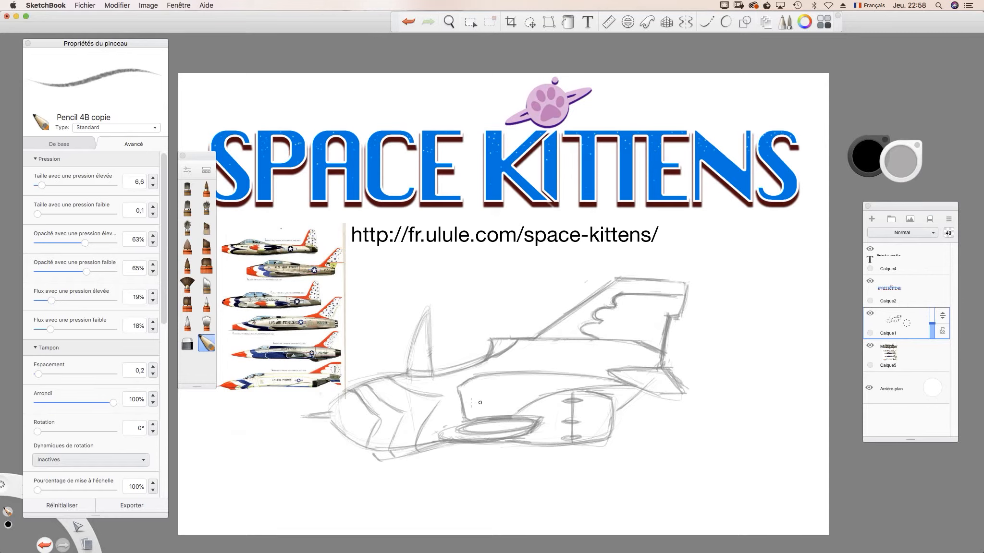
left_click_drag(908, 324, 911, 294)
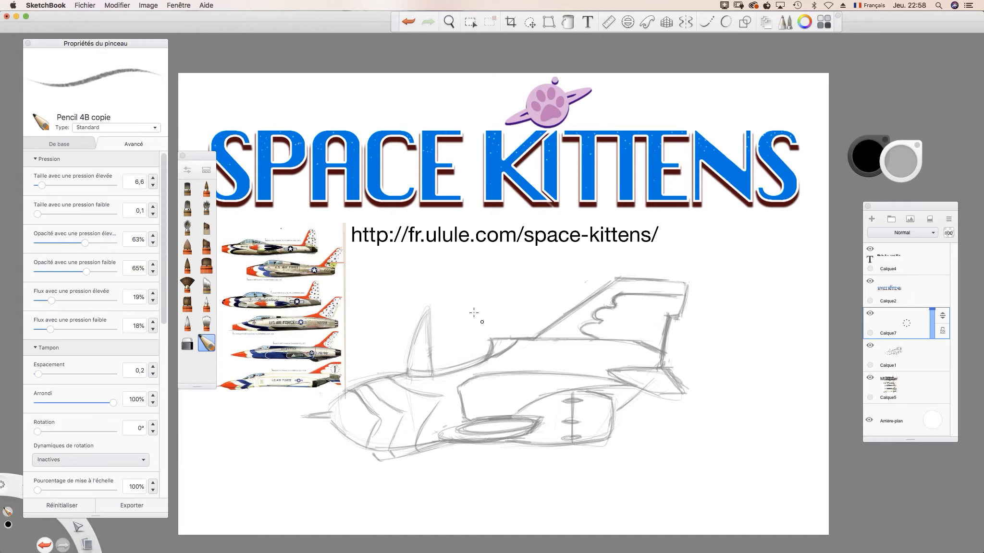
Step: Sketch a round guide for the pilot's head behind the windshield and erase it down to a faint trace
mouse_move(478, 340)
left_mouse_down()
mouse_move(438, 327)
mouse_move(479, 319)
mouse_move(452, 351)
mouse_move(447, 308)
mouse_move(482, 325)
mouse_move(437, 324)
left_mouse_up()
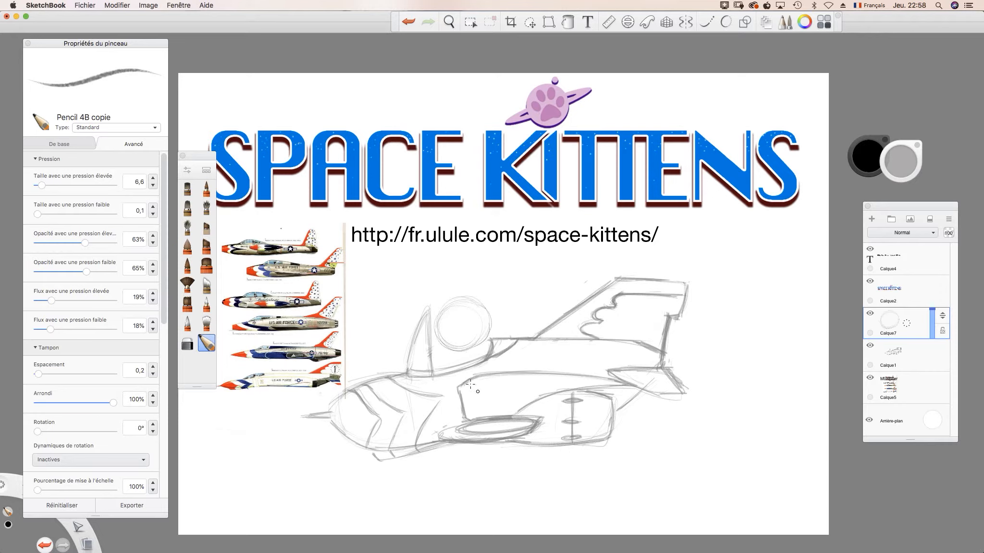
key("e")
mouse_move(487, 334)
left_mouse_down()
mouse_move(477, 349)
mouse_move(489, 320)
mouse_move(481, 311)
left_mouse_up()
mouse_move(446, 340)
left_mouse_down()
mouse_move(438, 331)
mouse_move(447, 305)
left_mouse_up()
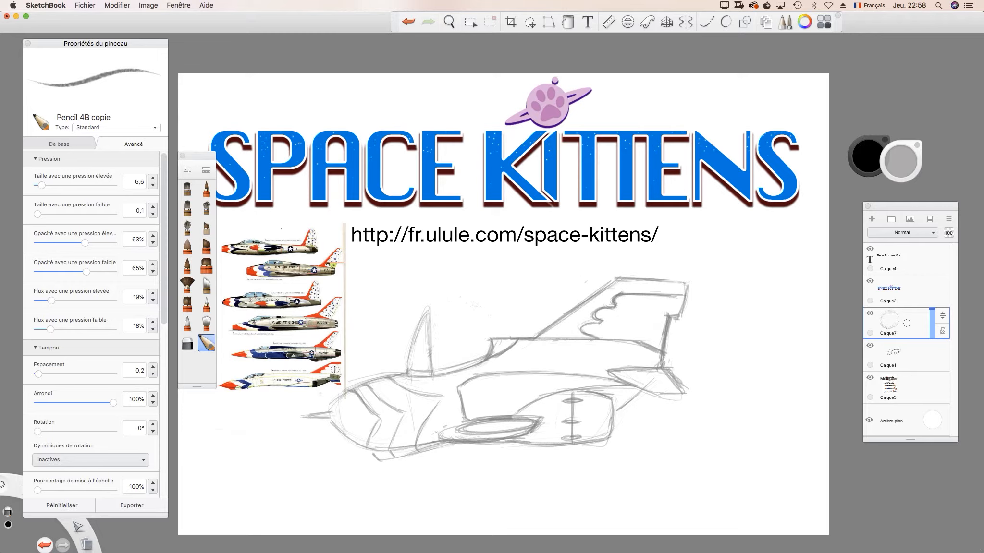
Step: Draw the kitten pilot's head over the faint guide, with a pointed ear, furry cheek and closed eye
key("e")
mouse_move(450, 294)
left_mouse_down()
mouse_move(441, 337)
mouse_move(442, 301)
mouse_move(475, 287)
left_mouse_up()
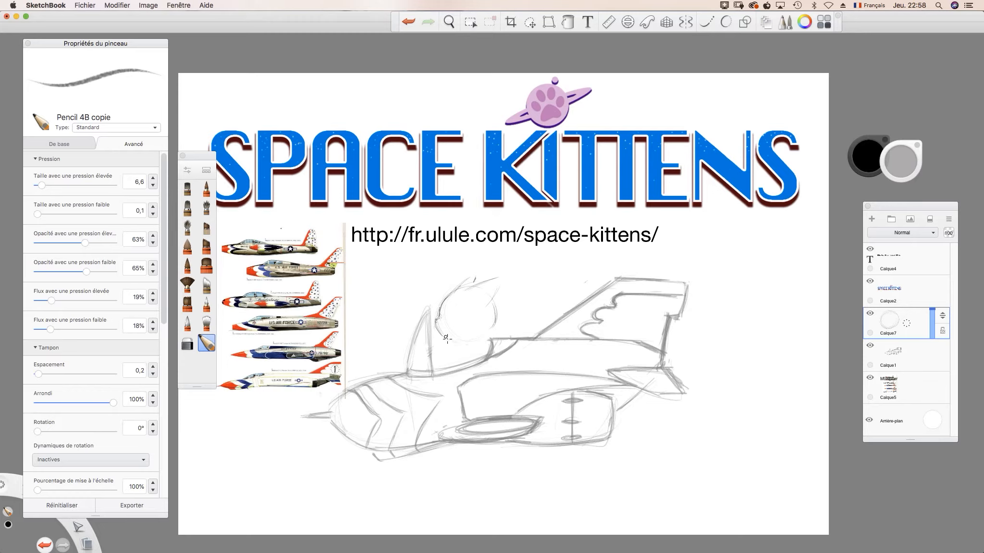
mouse_move(450, 336)
left_mouse_down()
mouse_move(466, 344)
mouse_move(481, 336)
left_mouse_up()
left_click_drag(453, 306, 447, 308)
left_click_drag(445, 297, 495, 283)
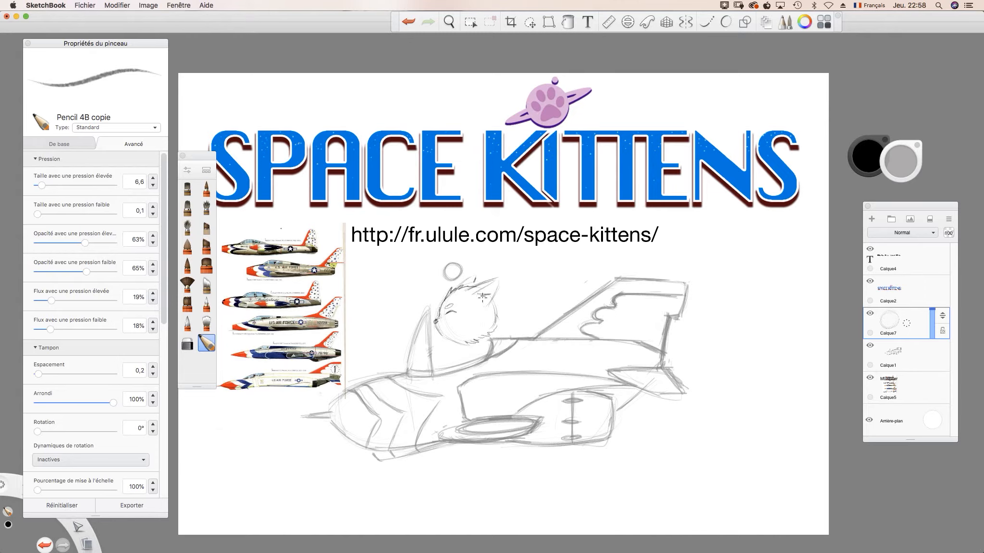
Step: Refine the kitten's ear and sketch its paw, arm and body inside the cockpit
mouse_move(499, 280)
left_mouse_down()
mouse_move(490, 303)
mouse_move(500, 278)
mouse_move(473, 278)
mouse_move(466, 291)
mouse_move(473, 282)
left_mouse_up()
mouse_move(434, 359)
left_mouse_down()
mouse_move(448, 356)
mouse_move(439, 345)
mouse_move(440, 368)
left_mouse_up()
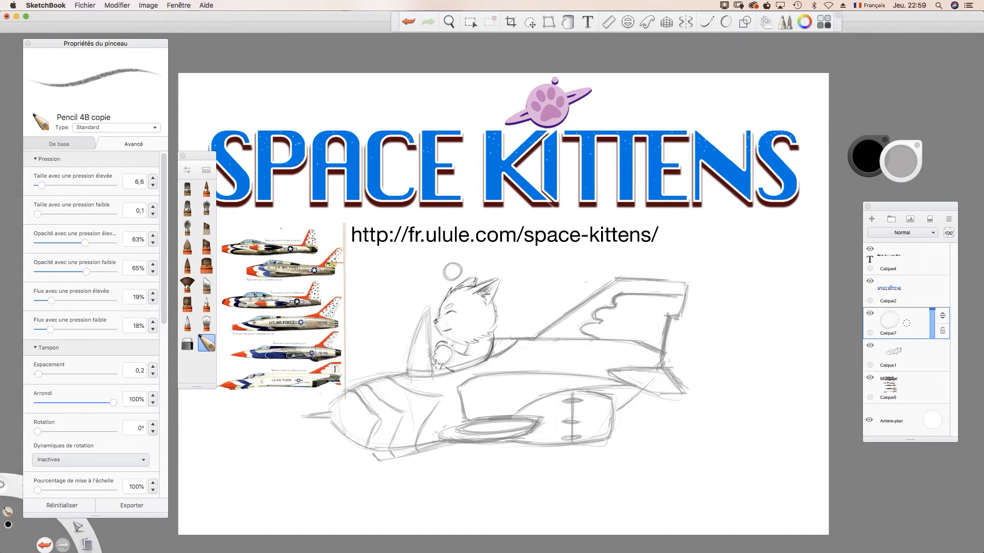
mouse_move(438, 347)
left_mouse_down()
mouse_move(449, 348)
mouse_move(447, 369)
left_mouse_up()
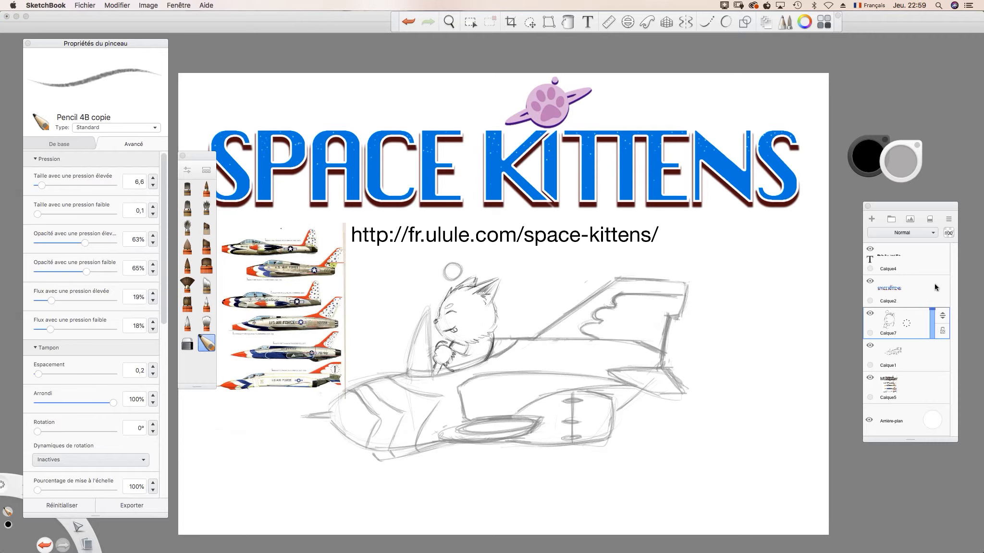
Step: Erase the aircraft lines on Calque1 that cross the kitten, and clean up its muzzle on Calque7
left_click(914, 357)
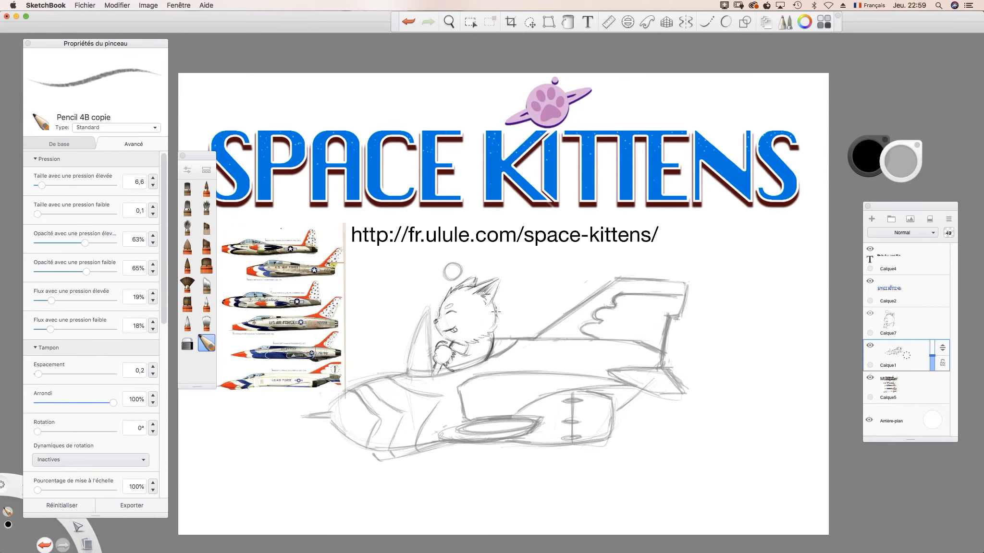
key("e")
left_click(890, 319)
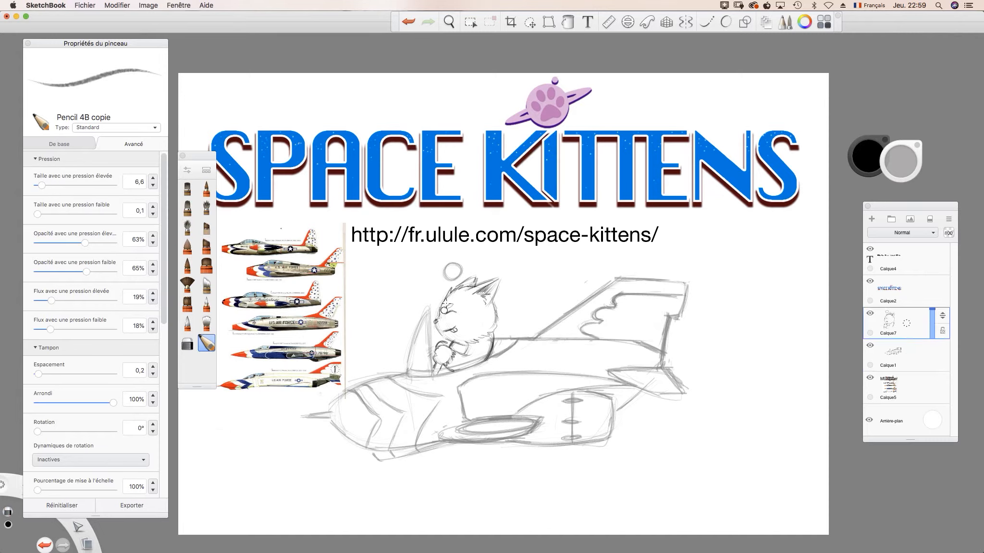
left_click_drag(441, 324, 452, 336)
key("e")
Step: Lengthen the brush palette and open the brush library at the Giuseppe Set
left_click_drag(198, 388, 199, 407)
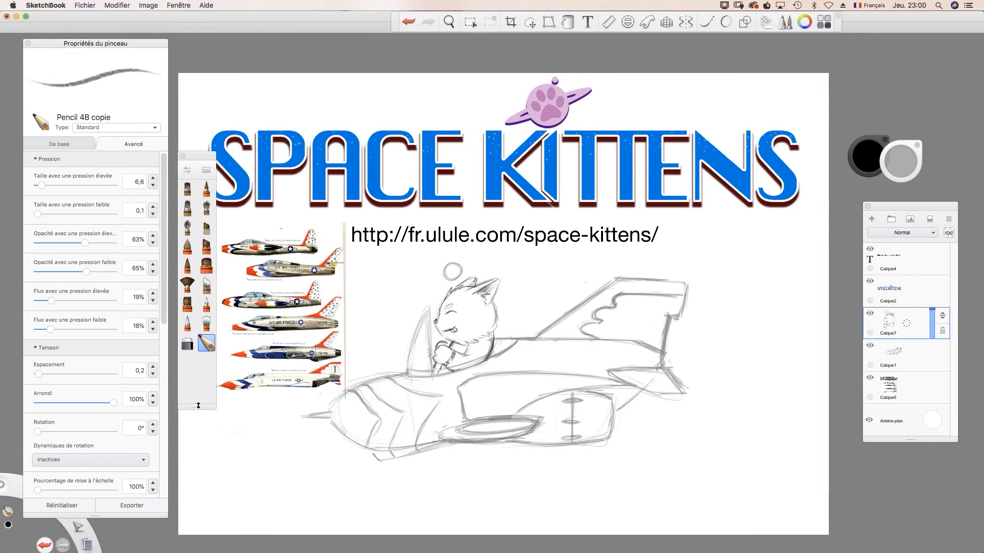
left_click(186, 171)
left_click(187, 173)
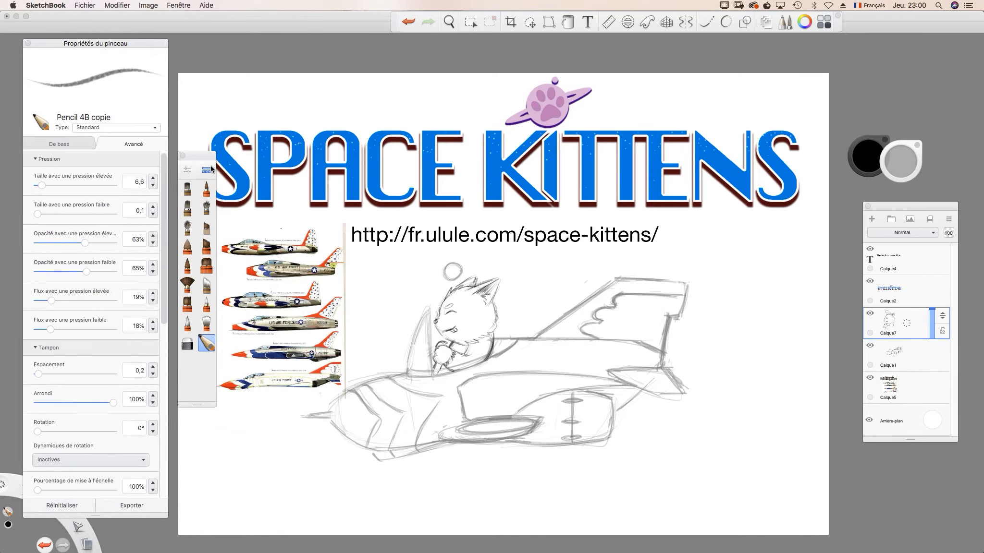
left_click(206, 171)
left_click(208, 171)
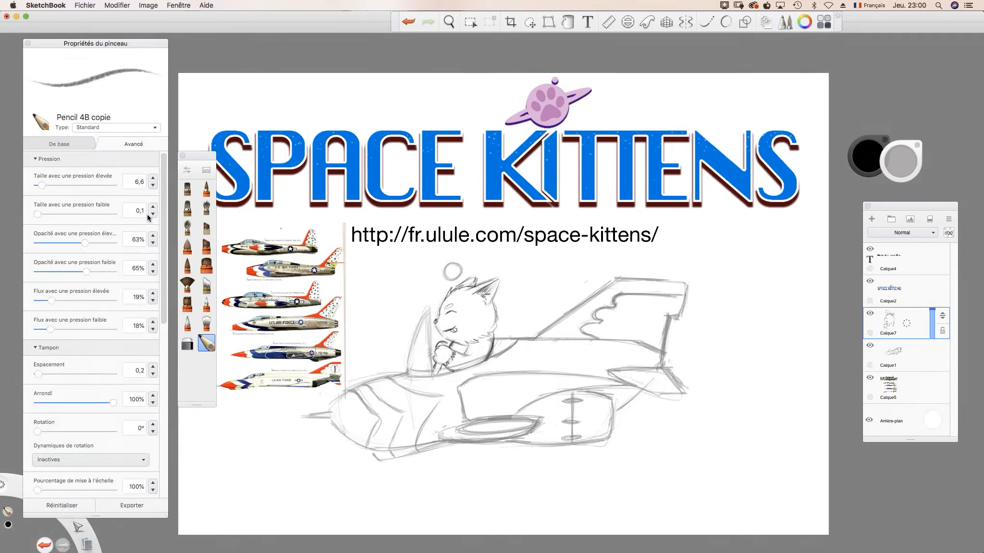
left_click(210, 171)
scroll(146, 222, "down", 10)
scroll(145, 226, "down", 10)
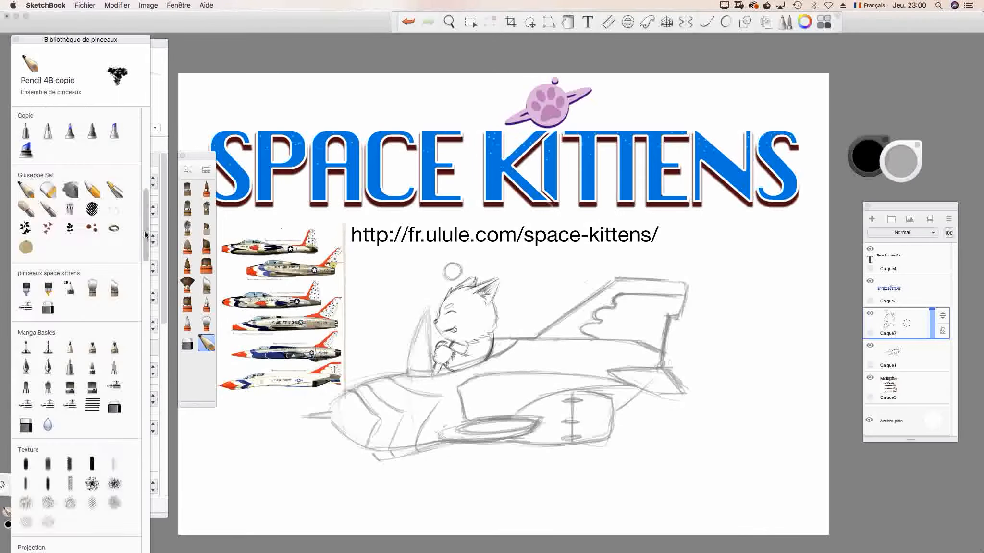
scroll(145, 235, "up", 4)
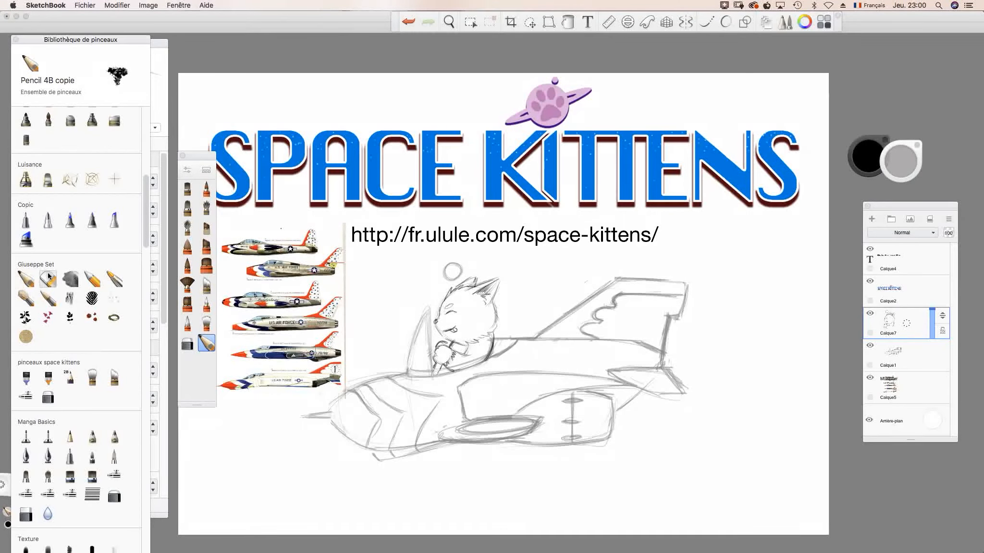
Step: Choose the Pencil 4B brush from the Giuseppe Set and close the brush library
left_click_drag(27, 283, 28, 283)
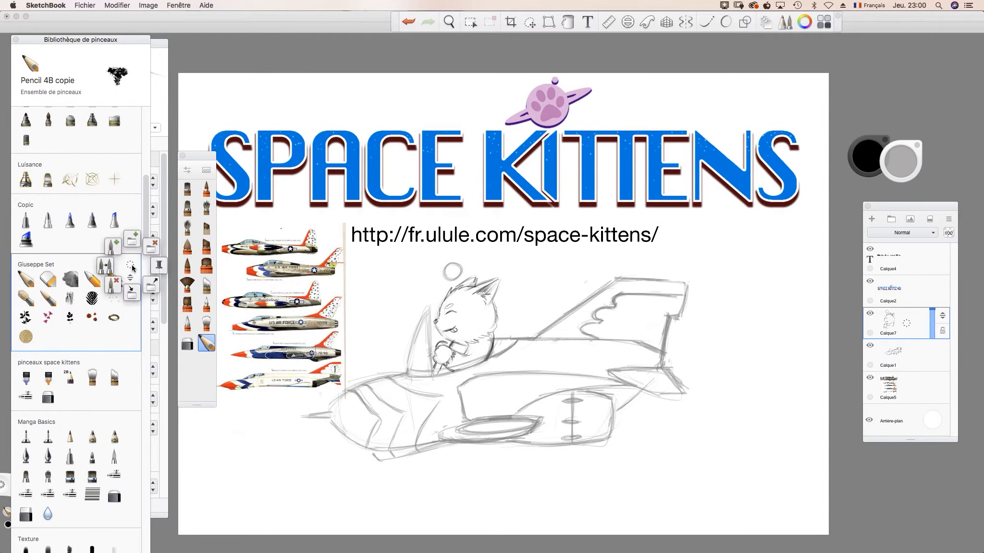
left_click(26, 282)
left_click(130, 265)
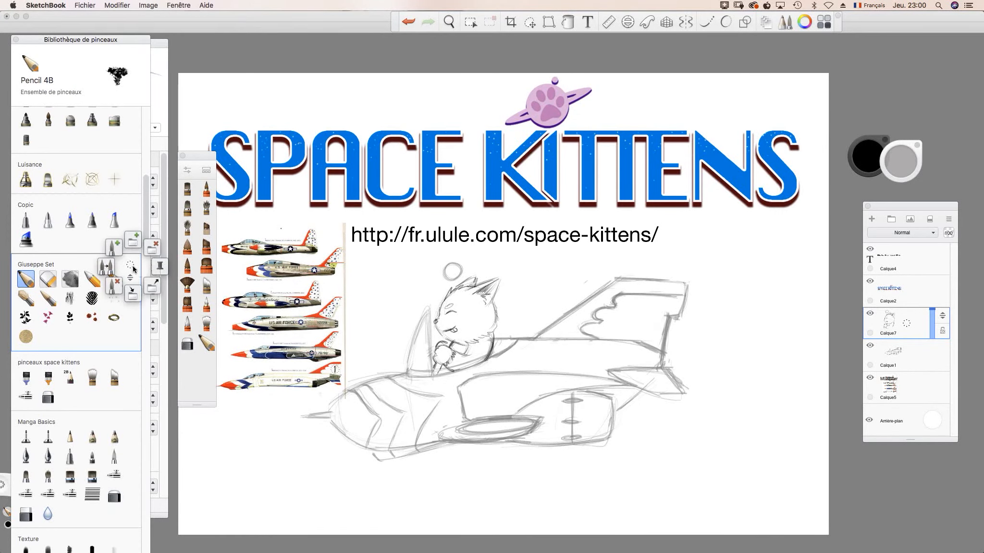
left_click(106, 271)
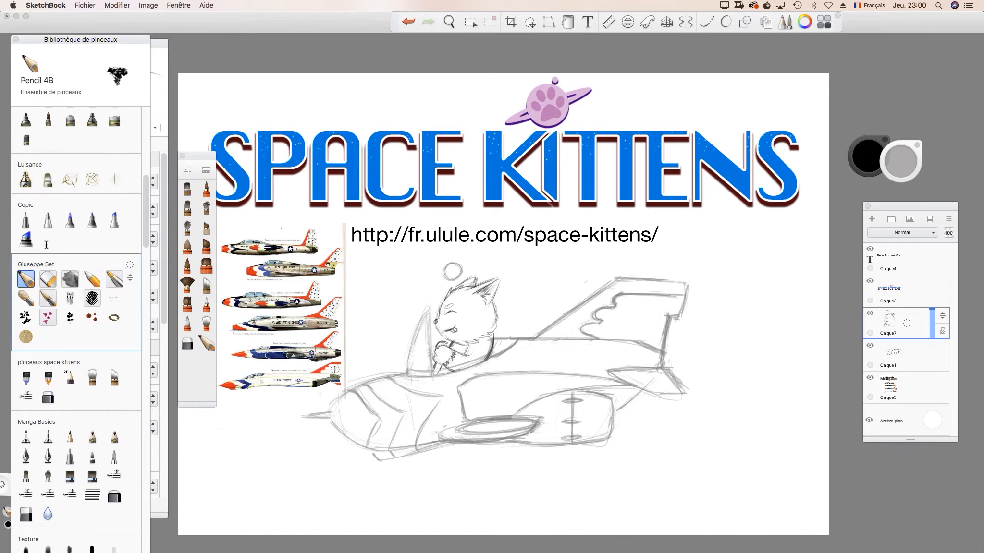
scroll(46, 245, "down", 2)
mouse_move(29, 264)
left_mouse_down()
mouse_move(48, 237)
mouse_move(86, 239)
mouse_move(207, 349)
mouse_move(25, 269)
left_mouse_up()
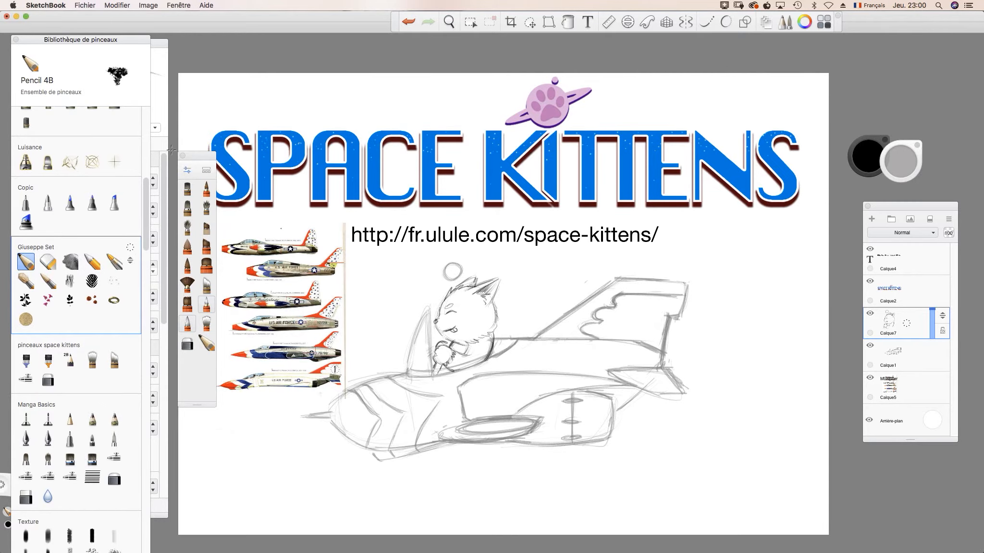
left_click(16, 39)
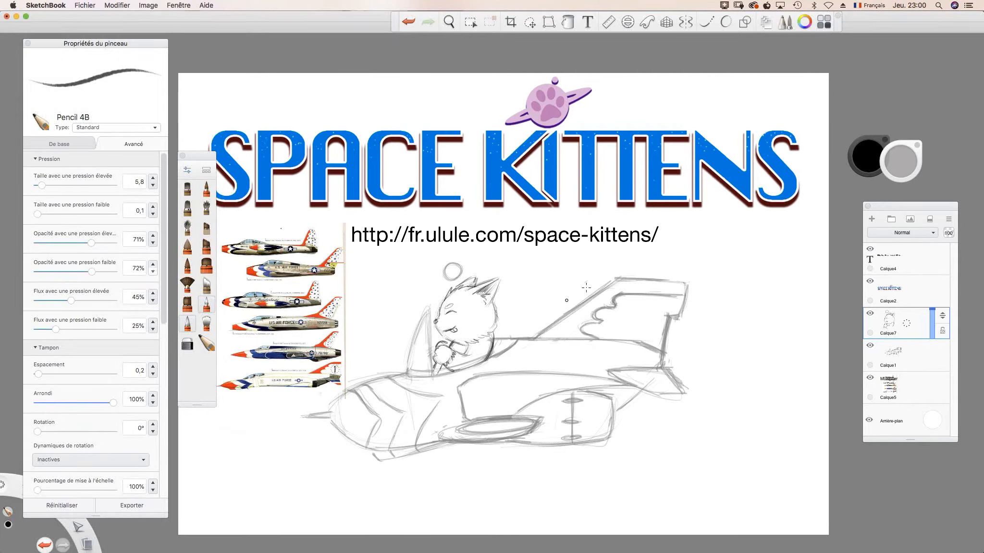
Step: Add a new layer above Calque1 and darken the curve rising from behind the cockpit to the tail fin
left_click(922, 367)
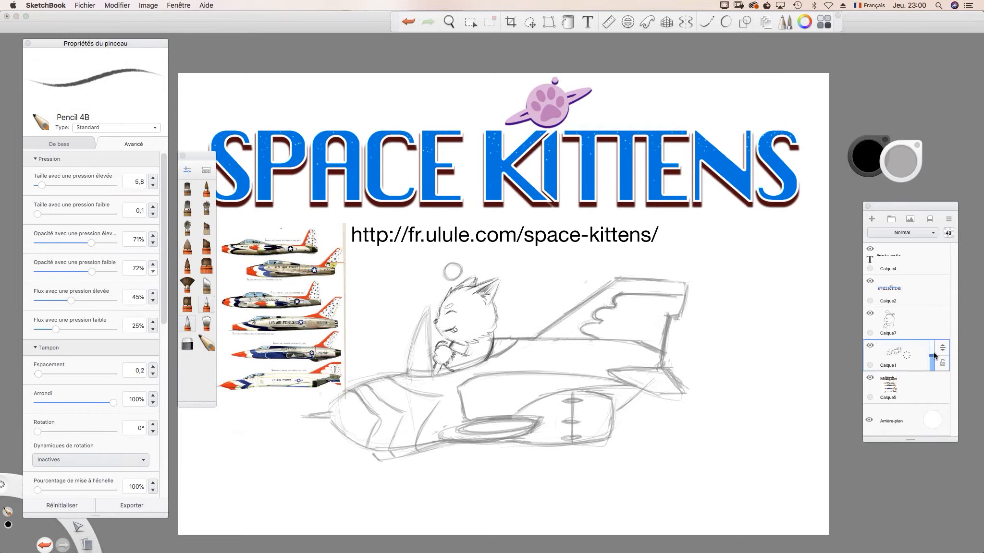
left_click_drag(908, 355, 912, 332)
mouse_move(495, 338)
left_mouse_down()
mouse_move(522, 340)
mouse_move(486, 358)
mouse_move(579, 307)
left_mouse_up()
left_click_drag(526, 340, 609, 284)
Step: With the Pencil 4B copie brush, redraw the tail fin, the fuselage's upper line, the tail and the side panel's outline
left_click(206, 343)
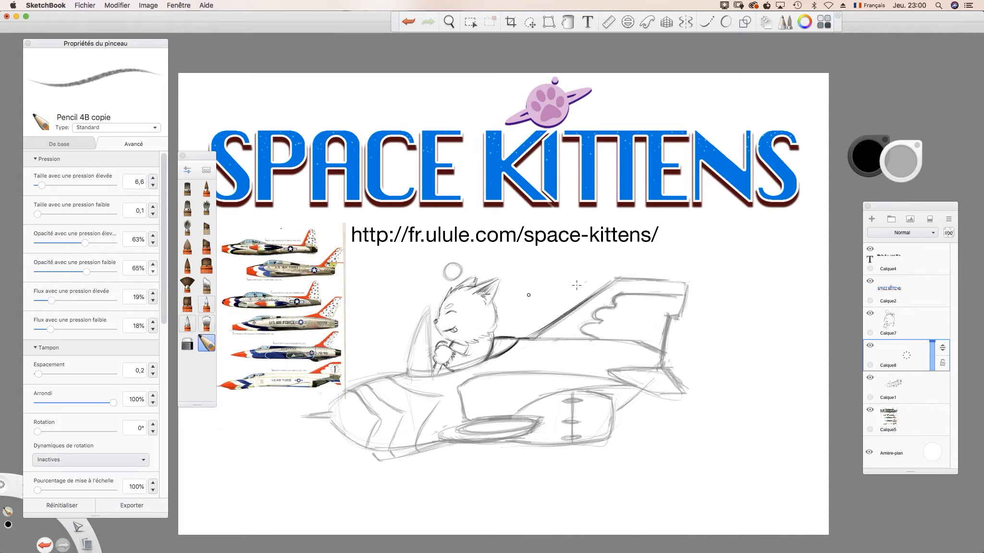
mouse_move(602, 293)
left_mouse_down()
mouse_move(703, 283)
mouse_move(687, 284)
mouse_move(677, 318)
mouse_move(657, 317)
mouse_move(672, 315)
mouse_move(665, 342)
left_mouse_up()
left_click_drag(530, 339, 622, 340)
mouse_move(566, 339)
left_mouse_down()
mouse_move(629, 340)
mouse_move(667, 358)
mouse_move(661, 354)
left_mouse_up()
mouse_move(598, 337)
left_mouse_down()
mouse_move(663, 367)
mouse_move(663, 358)
mouse_move(659, 372)
mouse_move(616, 371)
mouse_move(668, 370)
mouse_move(681, 389)
mouse_move(663, 373)
mouse_move(674, 394)
mouse_move(611, 375)
mouse_move(645, 391)
mouse_move(614, 376)
mouse_move(638, 371)
mouse_move(617, 370)
mouse_move(663, 364)
mouse_move(613, 411)
mouse_move(610, 386)
mouse_move(549, 398)
mouse_move(563, 390)
mouse_move(518, 412)
mouse_move(570, 391)
mouse_move(623, 385)
mouse_move(489, 374)
mouse_move(459, 387)
mouse_move(612, 377)
mouse_move(471, 377)
mouse_move(460, 386)
mouse_move(466, 408)
mouse_move(458, 391)
mouse_move(473, 419)
left_mouse_up()
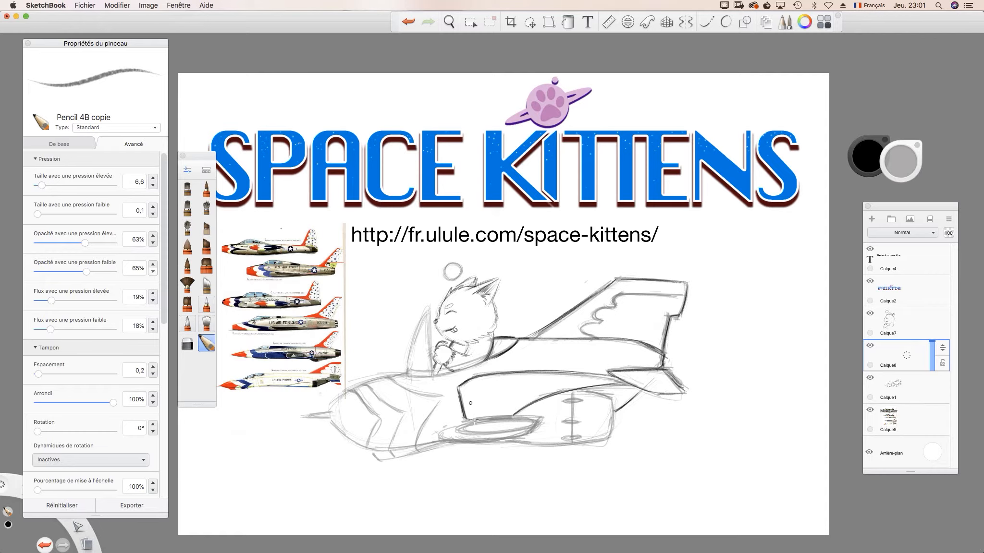
Step: Redraw the cockpit rim and the pointed windshield with dark, clean pencil lines
mouse_move(618, 383)
left_mouse_down()
mouse_move(523, 372)
mouse_move(518, 348)
mouse_move(435, 379)
left_mouse_up()
left_click_drag(514, 340, 442, 350)
left_click_drag(430, 315, 432, 372)
mouse_move(429, 313)
left_mouse_down()
mouse_move(412, 371)
mouse_move(432, 370)
mouse_move(406, 376)
left_mouse_up()
left_click_drag(407, 376, 497, 352)
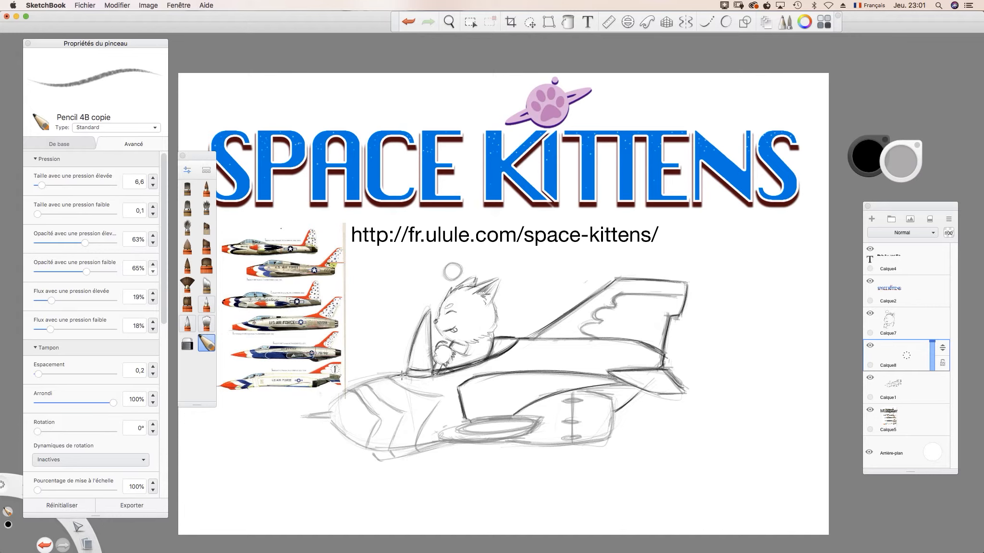
Step: Redraw the nose and belly outline and the oval opening beneath the side panel
mouse_move(353, 391)
left_mouse_down()
mouse_move(331, 411)
mouse_move(407, 372)
left_mouse_up()
left_click_drag(358, 446, 440, 442)
mouse_move(335, 421)
left_mouse_down()
mouse_move(359, 444)
mouse_move(410, 444)
mouse_move(367, 447)
mouse_move(530, 430)
left_mouse_up()
mouse_move(473, 442)
left_mouse_down()
mouse_move(448, 436)
mouse_move(473, 423)
mouse_move(434, 436)
mouse_move(497, 421)
mouse_move(469, 423)
mouse_move(538, 422)
mouse_move(480, 420)
mouse_move(454, 427)
mouse_move(533, 427)
mouse_move(464, 427)
mouse_move(535, 423)
mouse_move(465, 433)
mouse_move(525, 421)
mouse_move(503, 433)
mouse_move(491, 419)
mouse_move(530, 419)
mouse_move(509, 421)
mouse_move(541, 401)
left_mouse_up()
left_click_drag(621, 385, 615, 379)
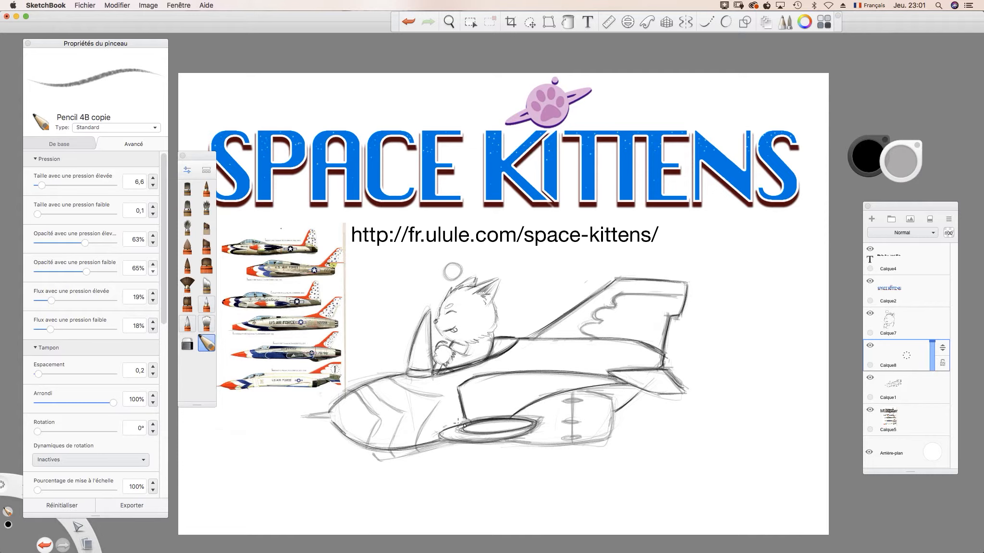
Step: Strengthen the side panel's front edge and the tail joint, and trace the scalloped marking on the fin
left_click_drag(463, 407, 459, 387)
left_click_drag(623, 372, 592, 380)
left_click_drag(621, 295, 683, 295)
left_click_drag(662, 360, 663, 366)
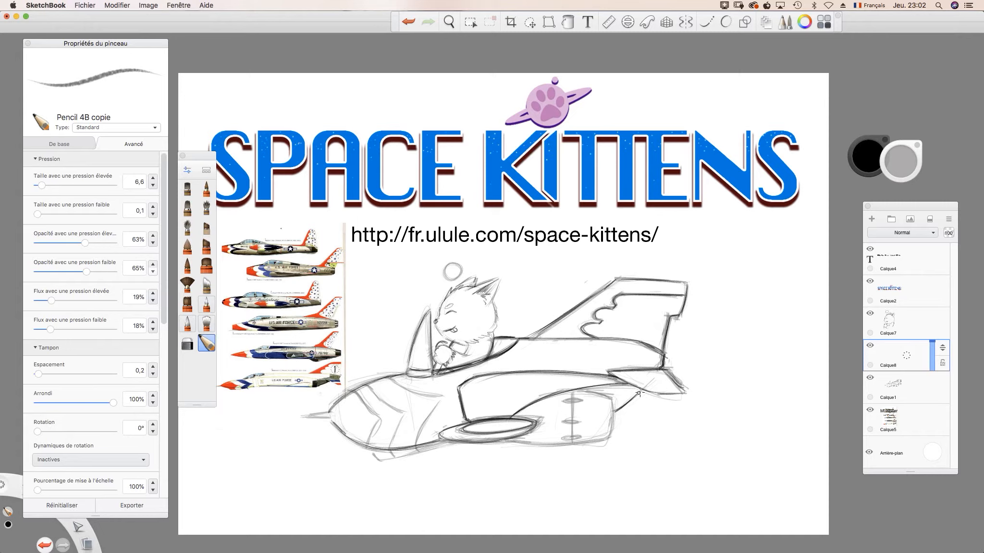
Step: Redraw the nacelle's outline together with its vertical seam and small oval details
left_click_drag(613, 401, 611, 438)
left_click_drag(593, 392, 572, 392)
mouse_move(571, 426)
left_mouse_down()
mouse_move(517, 442)
mouse_move(610, 437)
left_mouse_up()
mouse_move(515, 442)
left_mouse_down()
mouse_move(576, 445)
mouse_move(572, 396)
left_mouse_up()
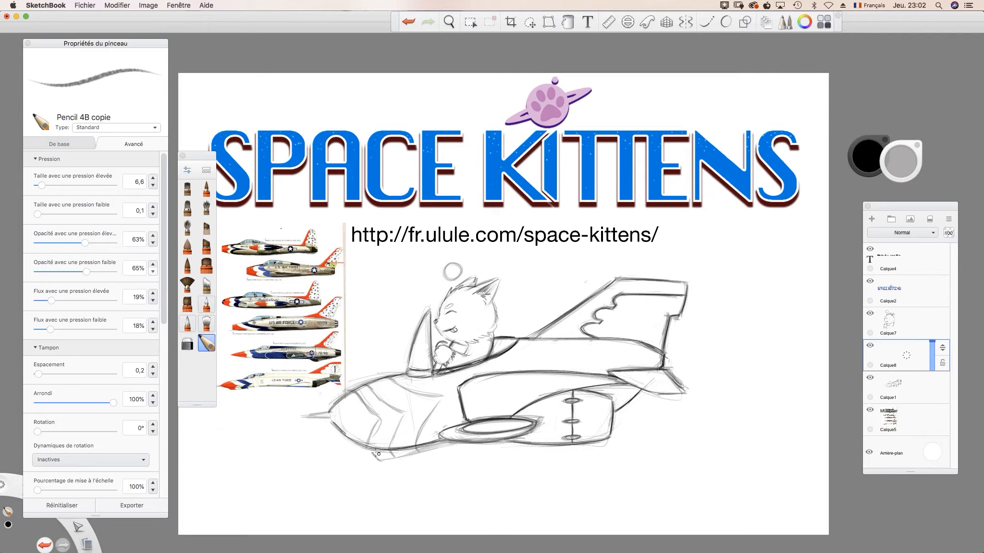
Step: Redraw the small intake under the nose, the nose spike and the stripes on the nose
mouse_move(383, 460)
left_mouse_down()
mouse_move(452, 442)
mouse_move(381, 459)
left_mouse_up()
left_click_drag(328, 412, 305, 417)
left_click_drag(333, 405, 366, 387)
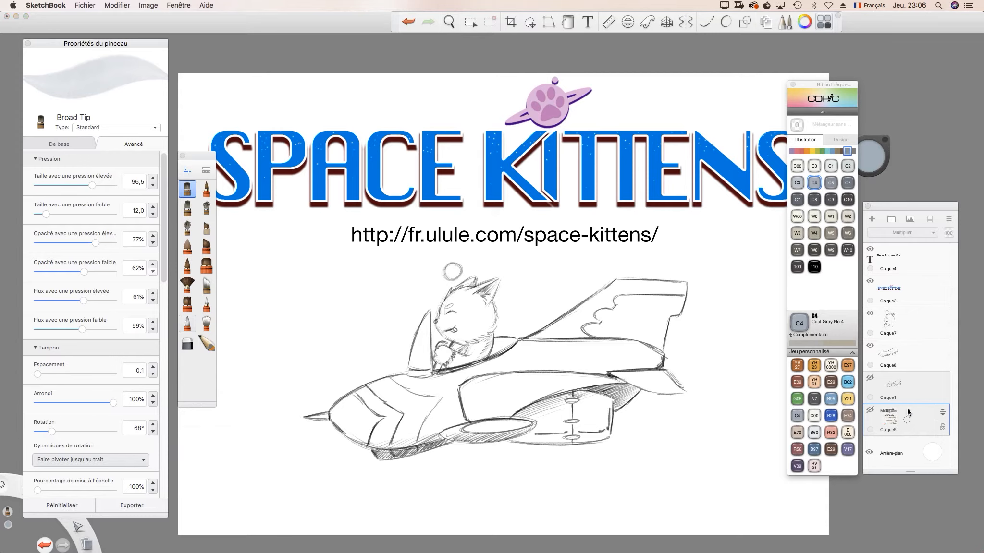
Step: Add a layer named couleur between Calque8 and Calque1, and move the Copic colour library off the canvas
left_click(903, 354)
left_click_drag(912, 388, 939, 385)
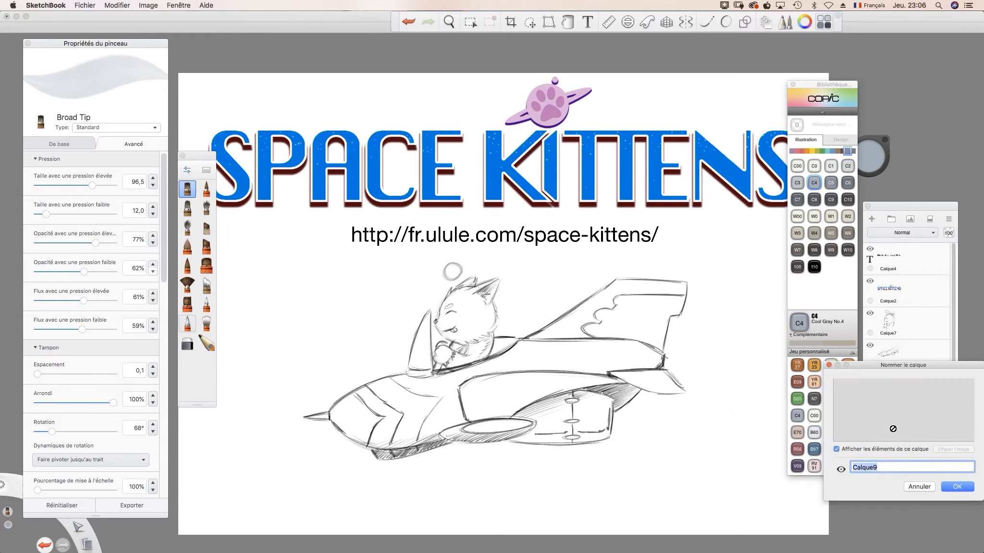
left_click_drag(891, 363, 783, 316)
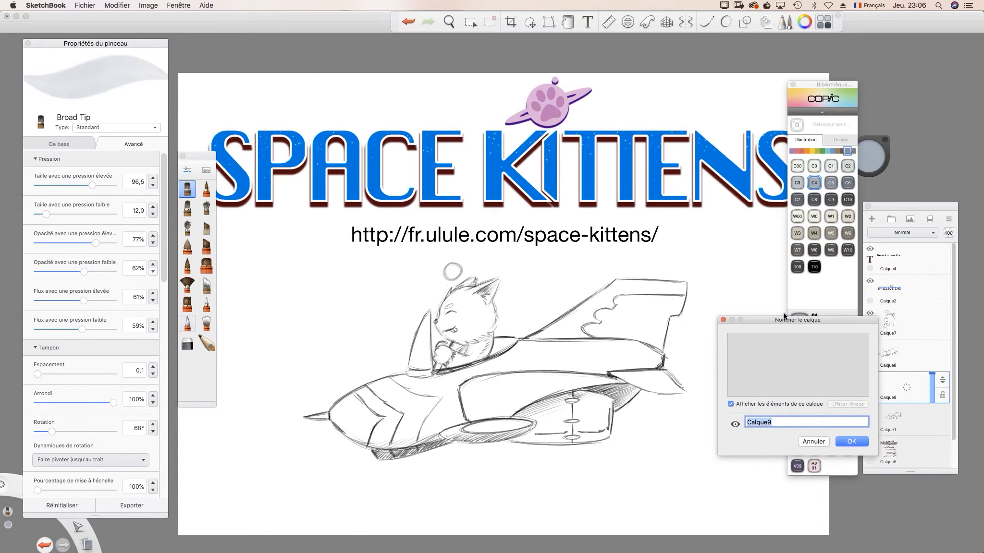
mouse_move(426, 143)
left_mouse_down()
mouse_move(582, 447)
mouse_move(642, 454)
left_mouse_up()
left_click(665, 428)
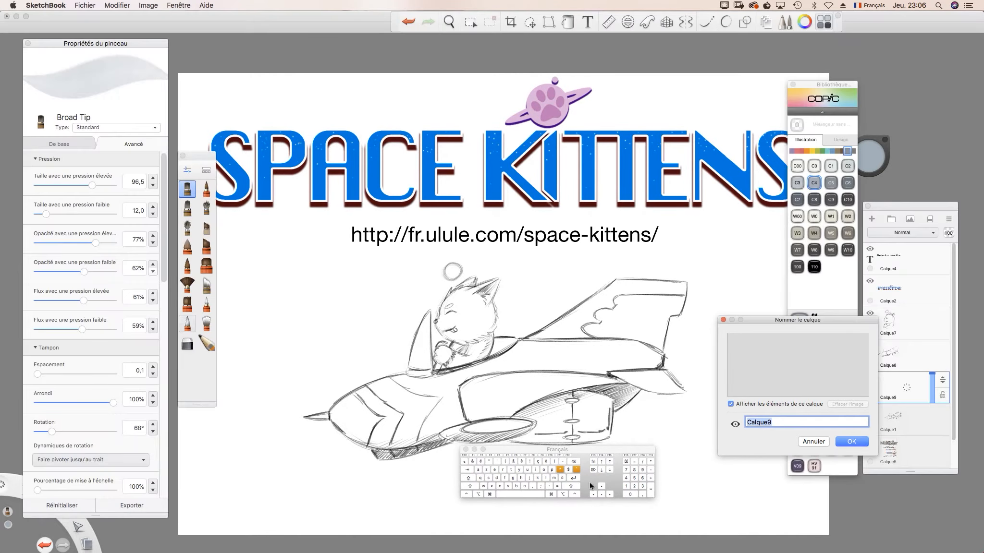
type("couleur")
key("Return")
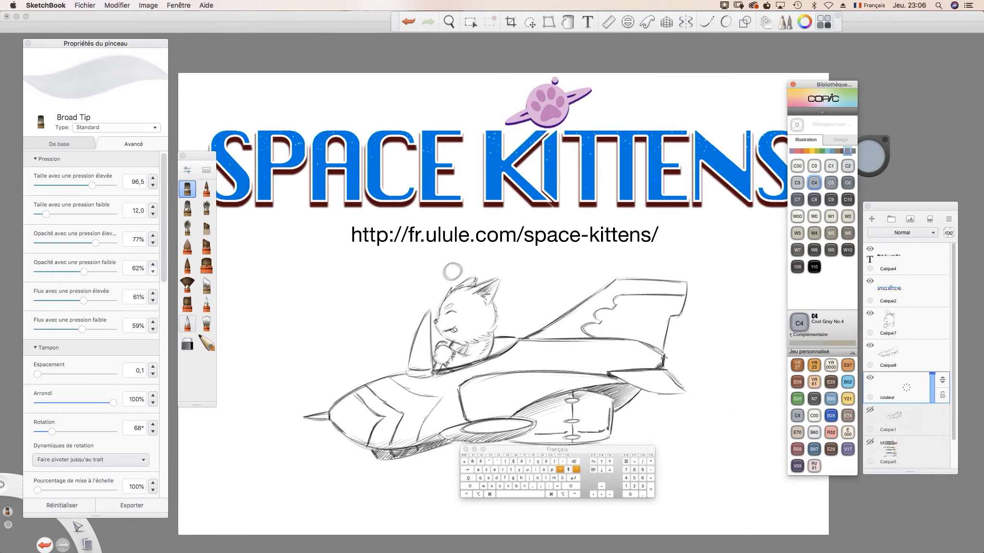
left_click_drag(819, 84, 910, 95)
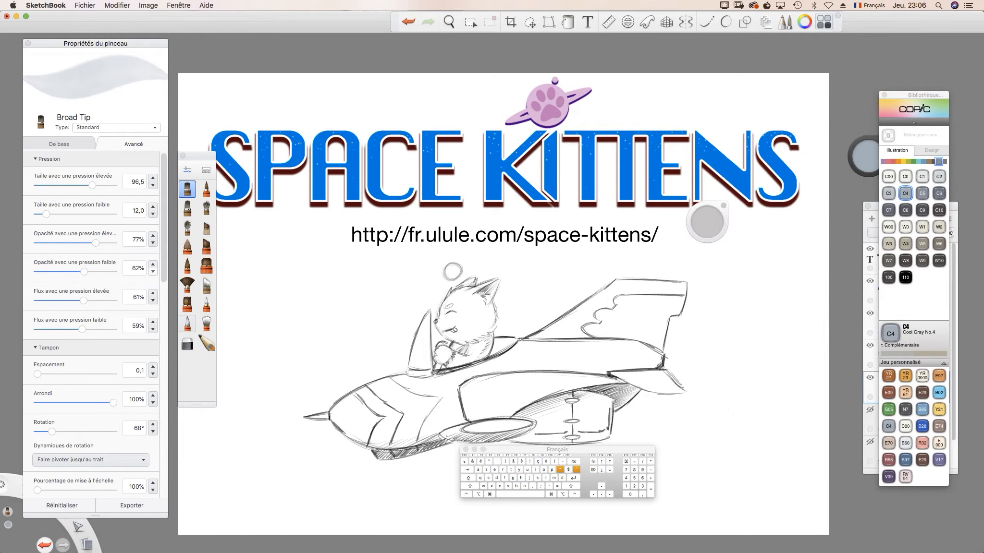
Step: Set the Broad Tip brush's high-pressure size to 52,3 and show its Textured Watercolors set in the brush library
left_click_drag(706, 221, 707, 243)
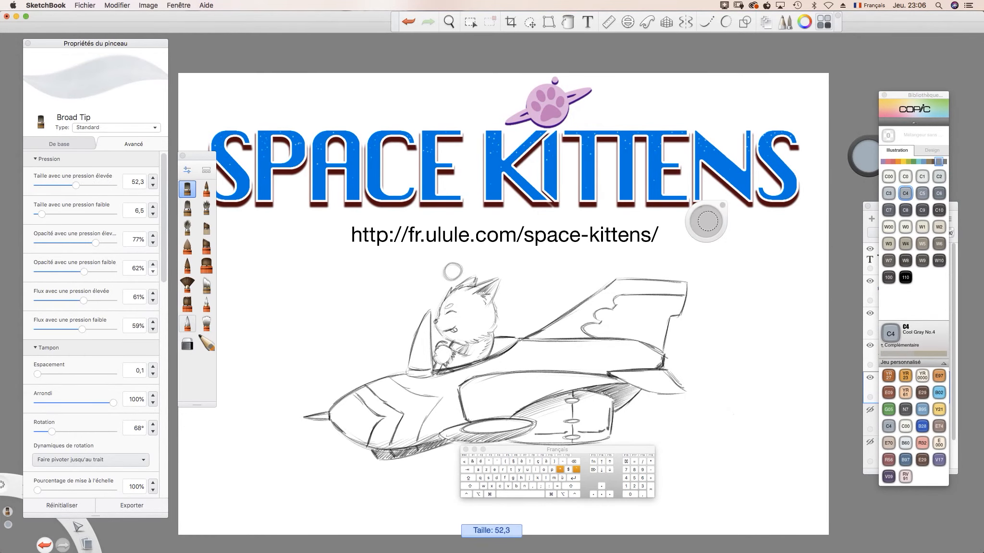
left_click_drag(558, 450, 674, 448)
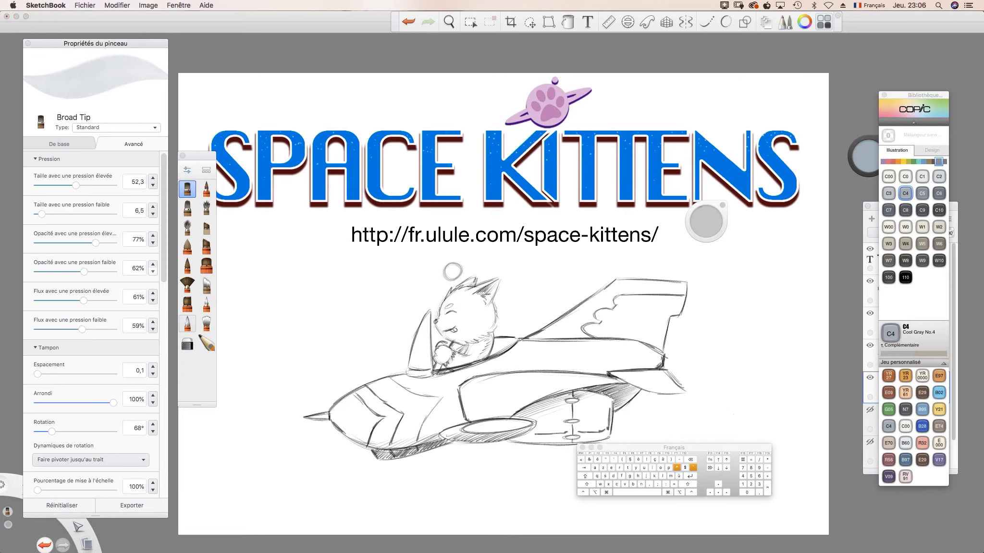
left_click_drag(95, 43, 95, 42)
left_click(206, 170)
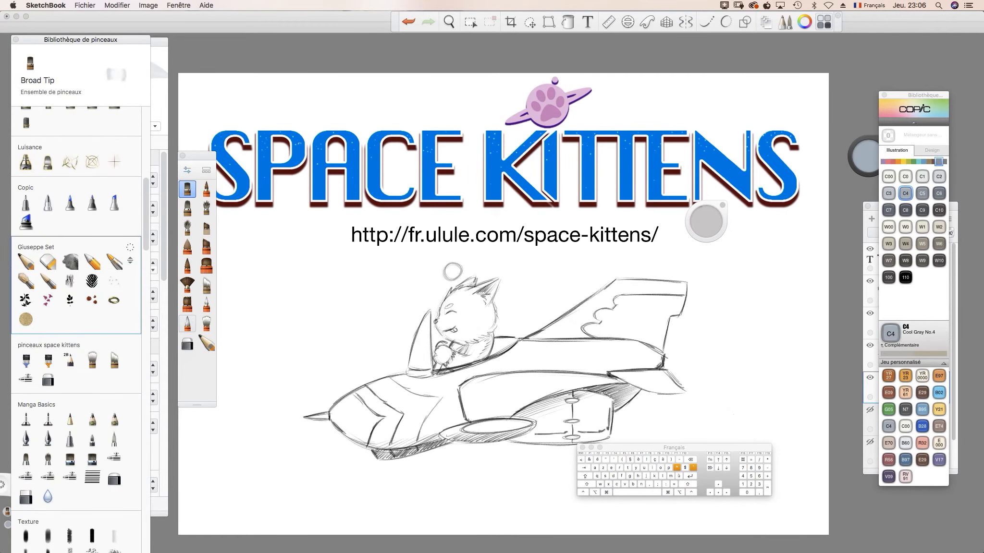
scroll(77, 288, "up", 10)
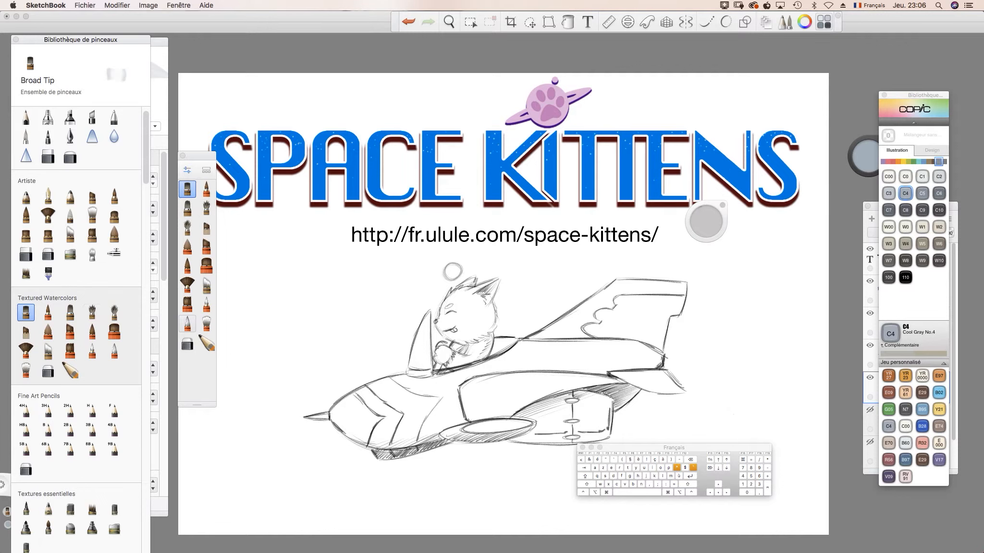
left_click(160, 86)
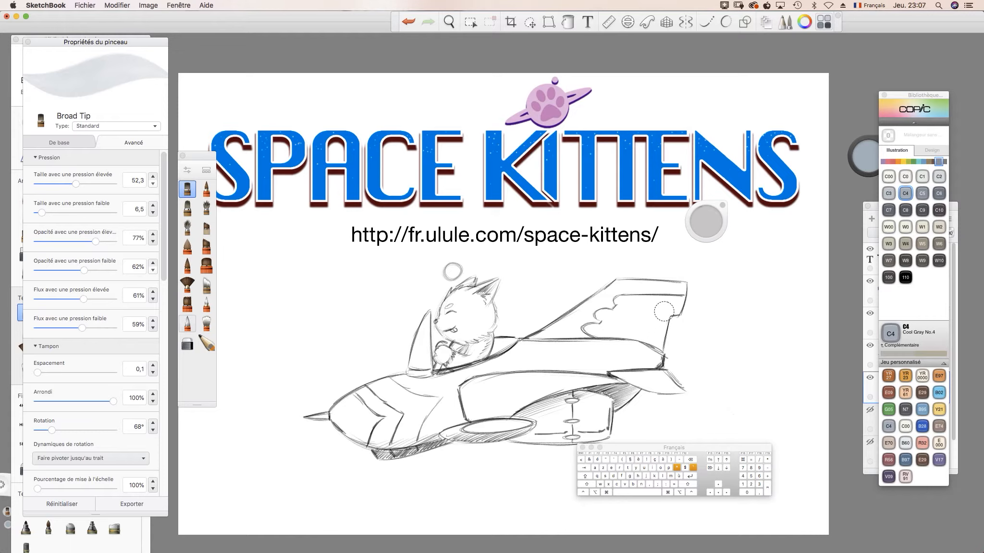
Step: Shade the tail fin, the lower side panel and the nacelle below it with C4 Cool Gray No.4
left_click_drag(663, 322, 658, 346)
mouse_move(663, 325)
left_mouse_down()
mouse_move(657, 348)
mouse_move(643, 331)
mouse_move(609, 340)
mouse_move(659, 319)
mouse_move(621, 332)
mouse_move(657, 327)
mouse_move(644, 336)
mouse_move(654, 366)
mouse_move(480, 372)
mouse_move(464, 384)
left_mouse_up()
left_click_drag(591, 385, 468, 418)
left_click_drag(528, 429, 463, 438)
mouse_move(583, 392)
left_mouse_down()
mouse_move(594, 397)
mouse_move(518, 414)
left_mouse_up()
mouse_move(583, 395)
left_mouse_down()
mouse_move(615, 384)
mouse_move(629, 406)
mouse_move(562, 404)
mouse_move(593, 407)
mouse_move(533, 419)
mouse_move(605, 408)
mouse_move(529, 440)
mouse_move(576, 440)
mouse_move(605, 435)
mouse_move(606, 410)
mouse_move(532, 411)
mouse_move(567, 396)
mouse_move(521, 415)
left_mouse_up()
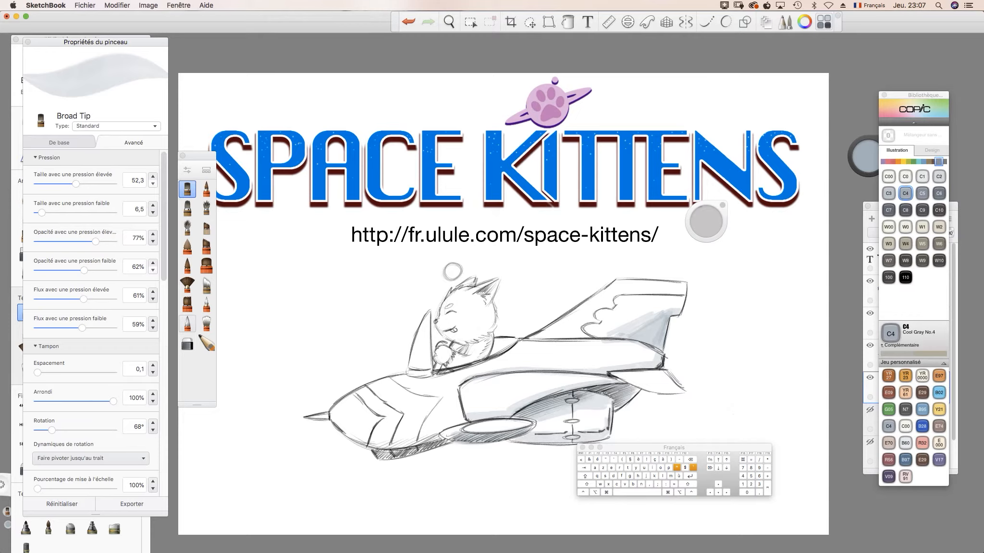
left_click_drag(593, 390, 628, 394)
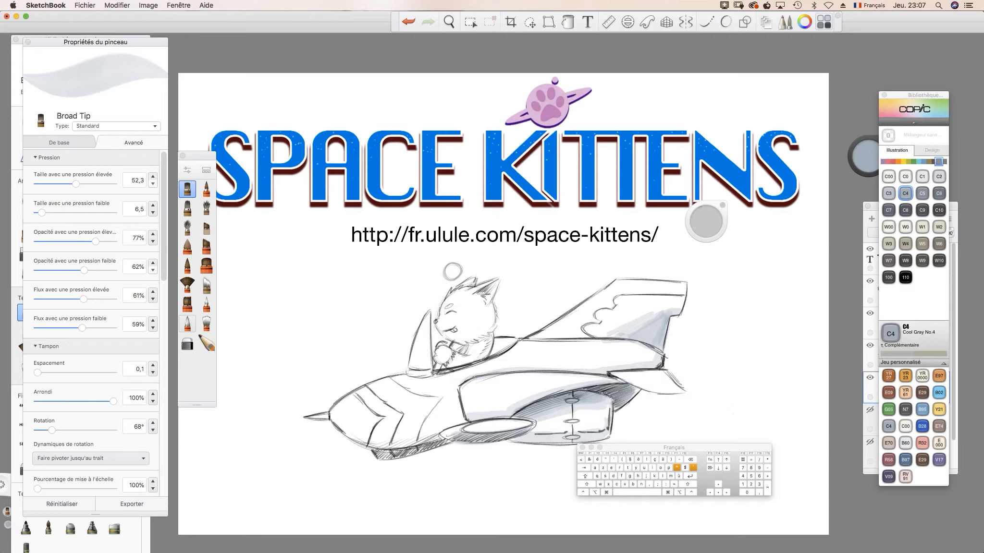
Step: Shade the underside of the nose and the fuselage behind its stripes with C4 Cool Gray No.4
mouse_move(444, 441)
left_mouse_down()
mouse_move(414, 459)
mouse_move(379, 457)
mouse_move(435, 435)
mouse_move(356, 444)
mouse_move(336, 430)
mouse_move(452, 428)
mouse_move(466, 418)
mouse_move(353, 431)
left_mouse_up()
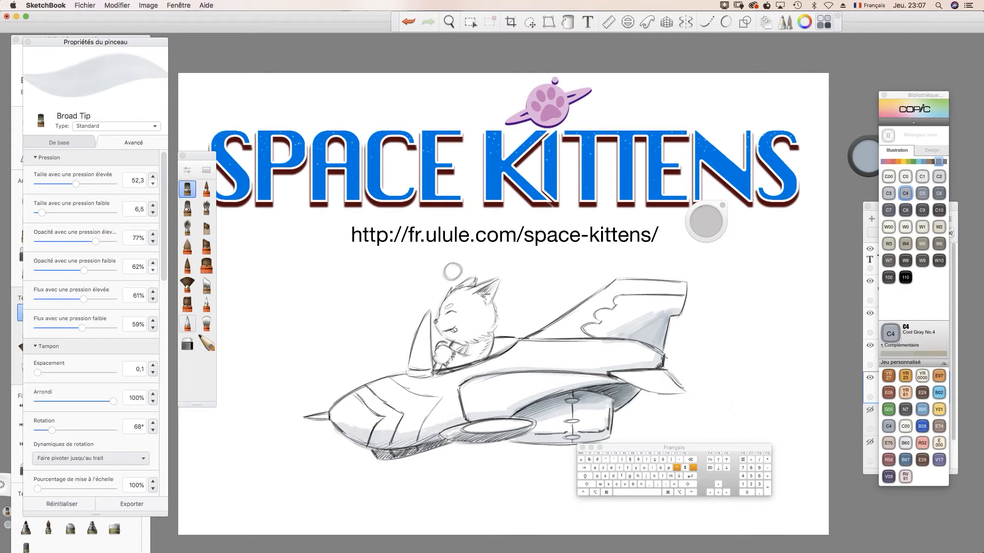
left_click_drag(430, 427, 339, 423)
mouse_move(459, 415)
left_mouse_down()
mouse_move(327, 422)
mouse_move(458, 412)
left_mouse_up()
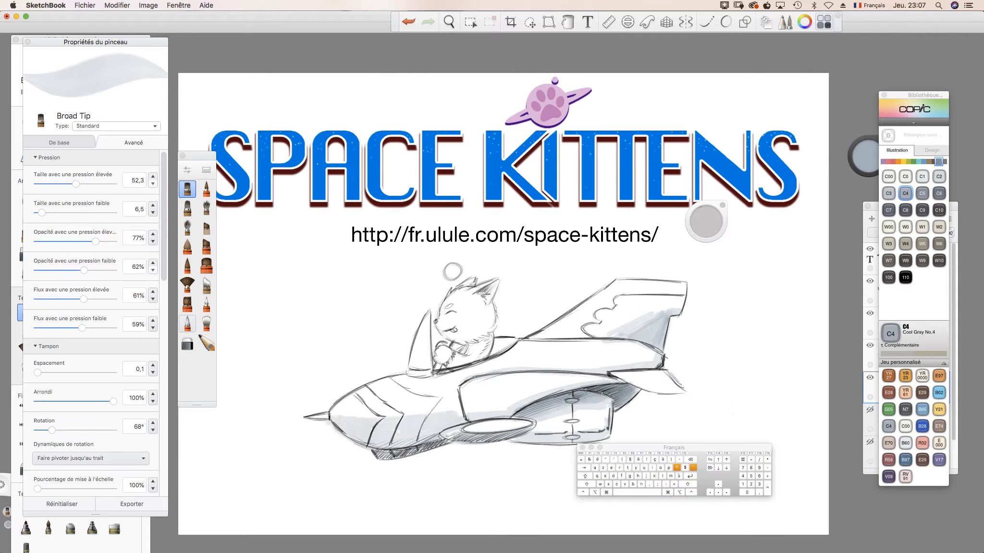
mouse_move(353, 432)
left_mouse_down()
mouse_move(421, 434)
mouse_move(456, 421)
mouse_move(352, 434)
mouse_move(394, 434)
left_mouse_up()
mouse_move(453, 422)
left_mouse_down()
mouse_move(354, 432)
mouse_move(398, 427)
mouse_move(388, 443)
mouse_move(416, 441)
left_mouse_up()
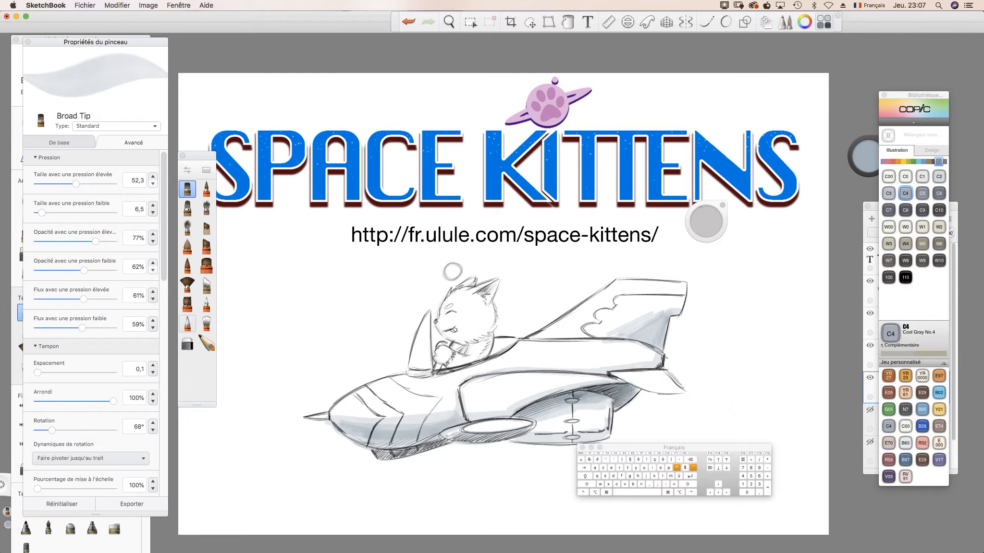
Step: Add cool grey shading behind the cockpit, along the fin's base and on the rear tailplane and nacelle
left_click_drag(496, 349, 515, 344)
mouse_move(620, 334)
left_mouse_down()
mouse_move(540, 338)
mouse_move(633, 331)
mouse_move(669, 311)
left_mouse_up()
left_click_drag(617, 335, 521, 338)
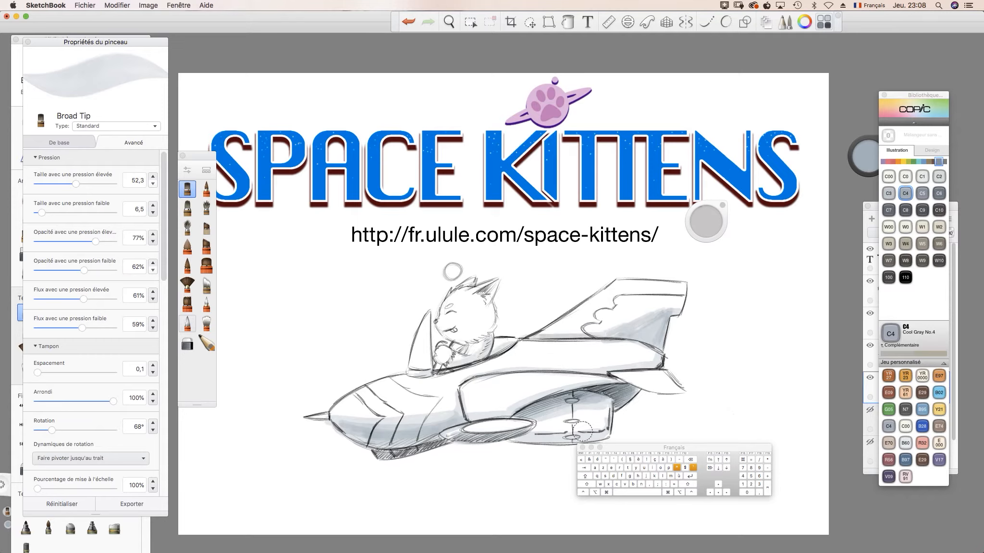
left_click_drag(615, 448, 802, 444)
mouse_move(682, 394)
left_mouse_down()
mouse_move(577, 385)
mouse_move(475, 418)
mouse_move(524, 406)
left_mouse_up()
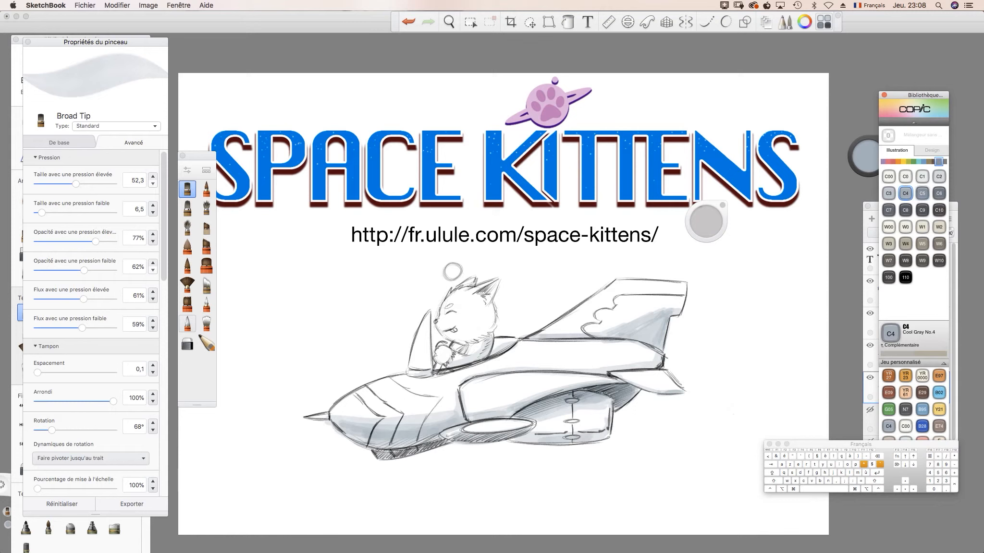
Step: Deepen the shadows at the tail, the fin's base and the oval air intake with Copic BV23 Grayish Lavender
left_click(923, 162)
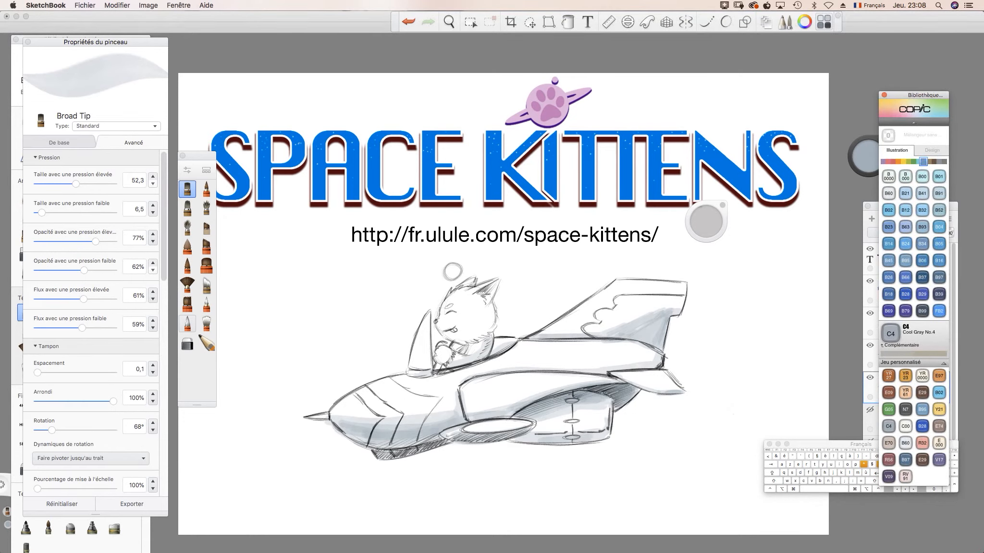
left_click(919, 162)
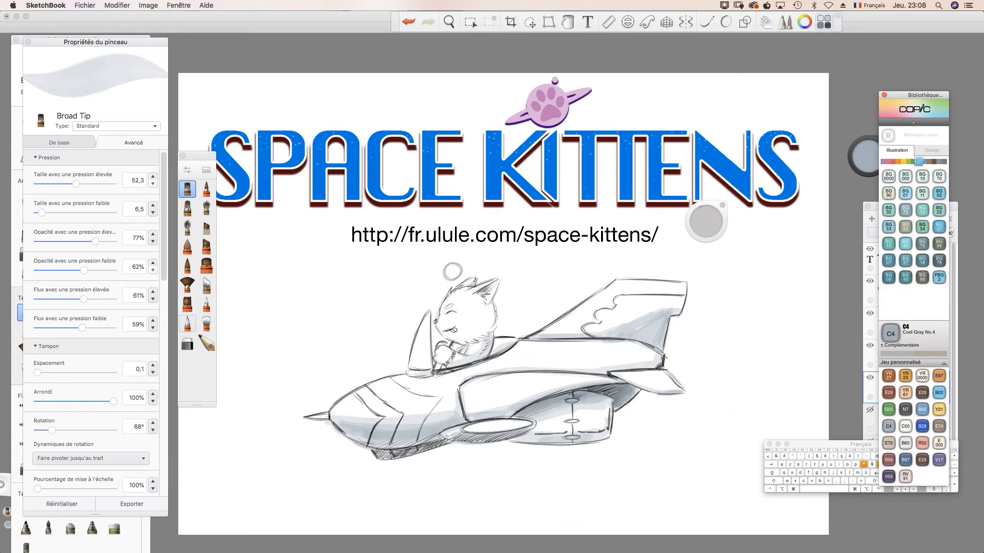
left_click(883, 162)
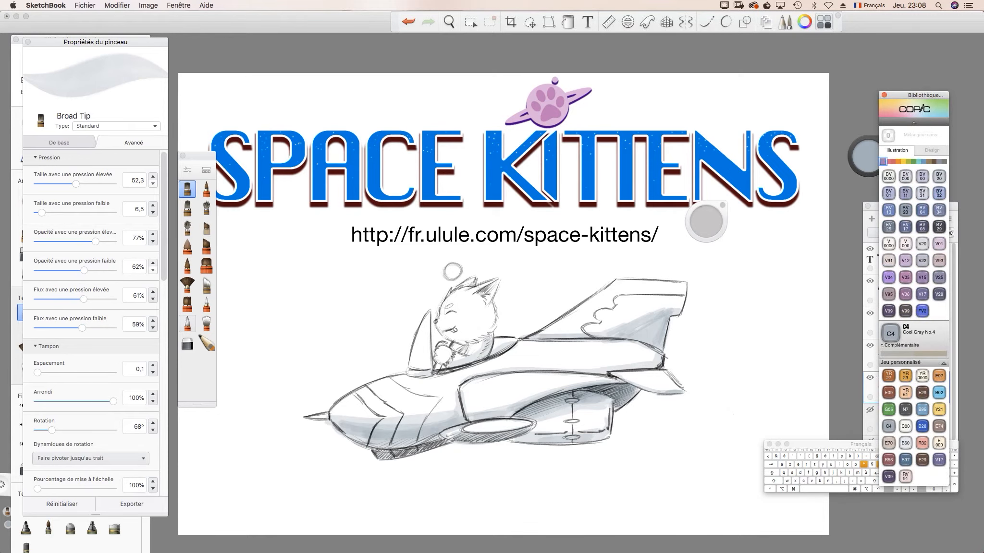
left_click(905, 210)
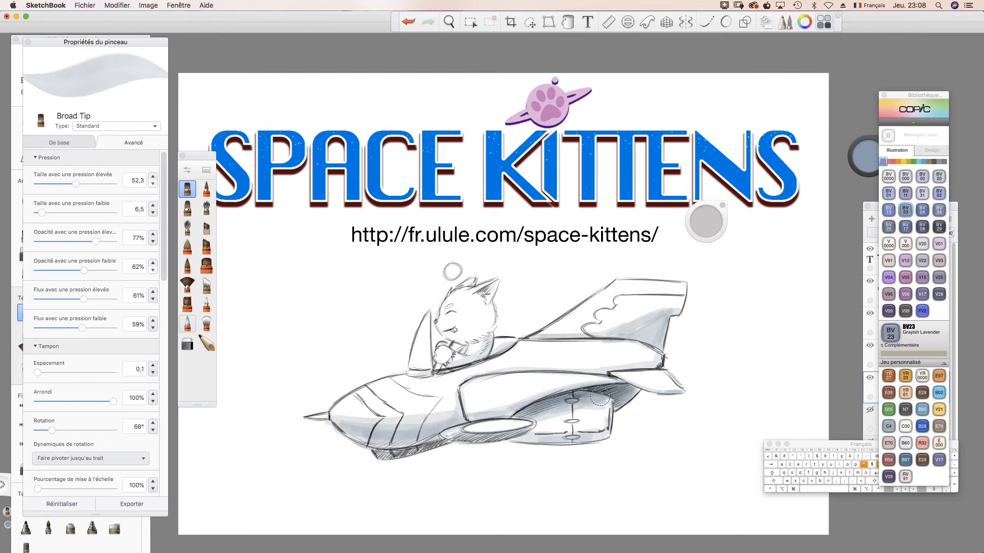
left_click_drag(655, 364, 618, 370)
left_click_drag(655, 341, 599, 336)
left_click_drag(484, 418, 441, 428)
Step: Reduce the brush size to 27,2 and darken the nacelle's seam, the fin's scalloped marking and the cockpit edge
mouse_move(711, 224)
left_mouse_down()
mouse_move(700, 224)
mouse_move(710, 224)
left_mouse_up()
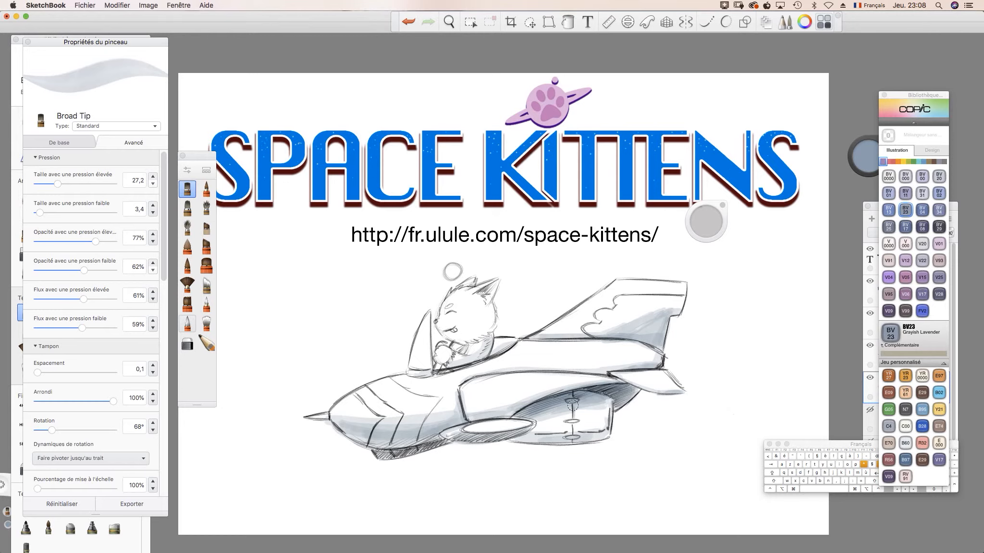
left_click_drag(573, 422, 572, 443)
mouse_move(590, 337)
left_mouse_down()
mouse_move(538, 337)
mouse_move(582, 327)
left_mouse_up()
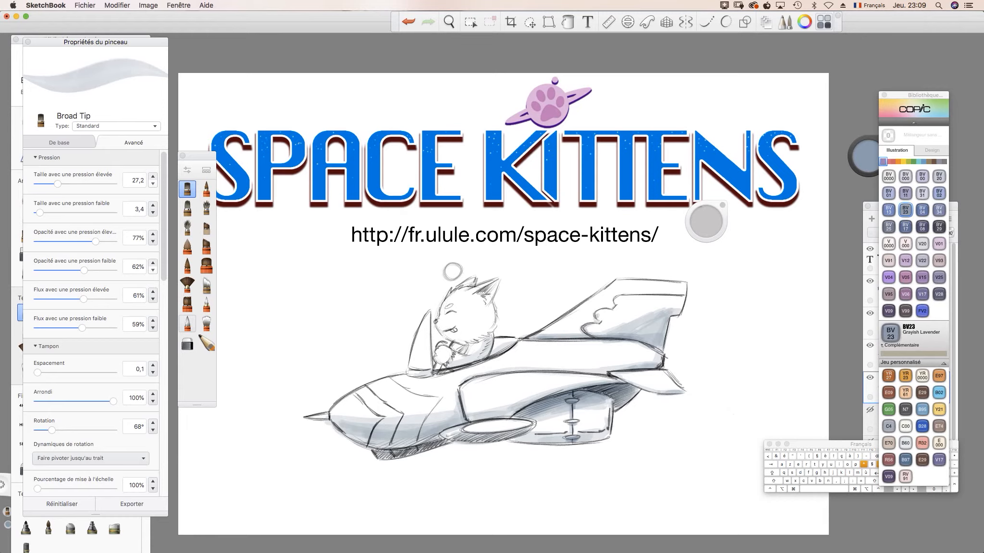
left_click_drag(494, 354, 450, 367)
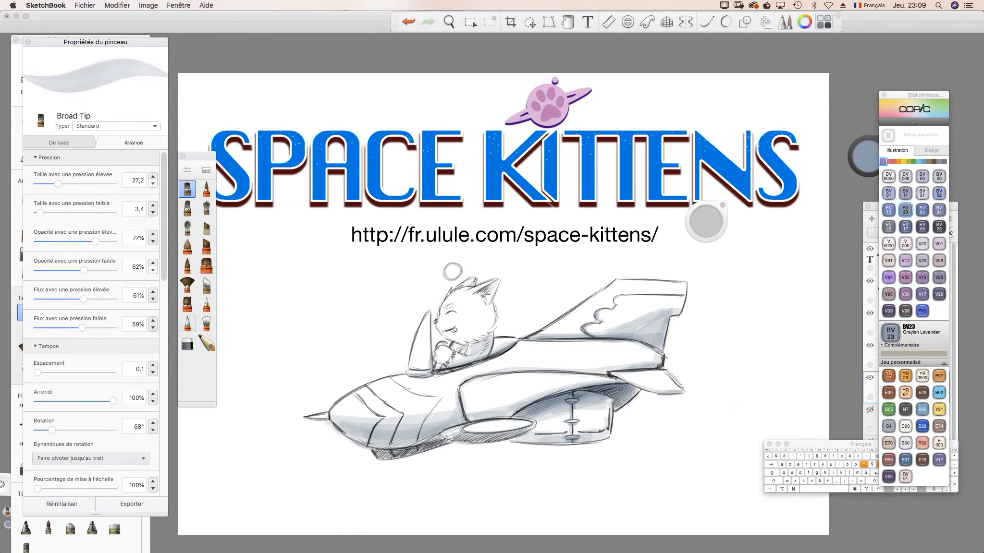
Step: Tint the kitten's body with Copic E70 Ash Rose and shade its body, head and ear with E74 Cocoa Brown
left_click(888, 443)
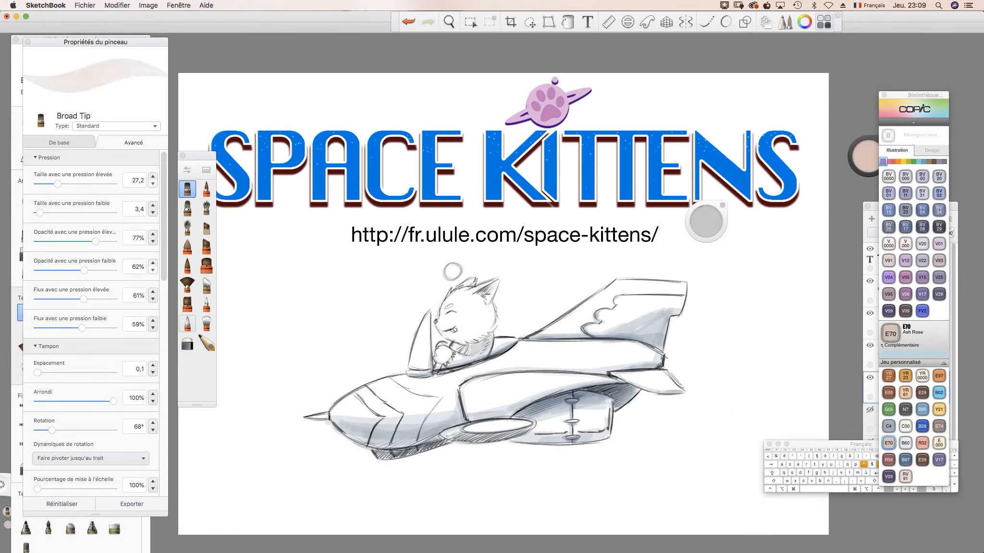
left_click(939, 426)
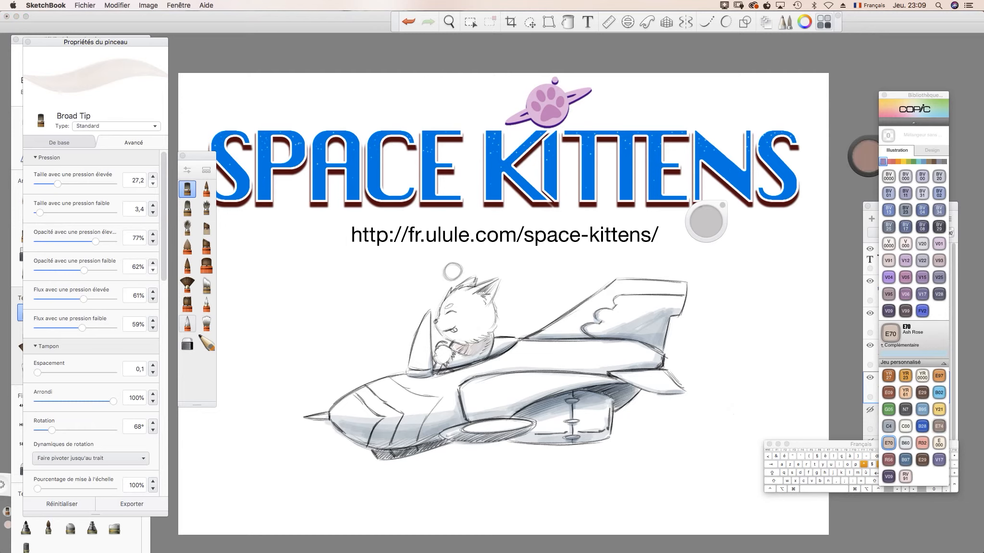
left_click_drag(464, 346, 476, 346)
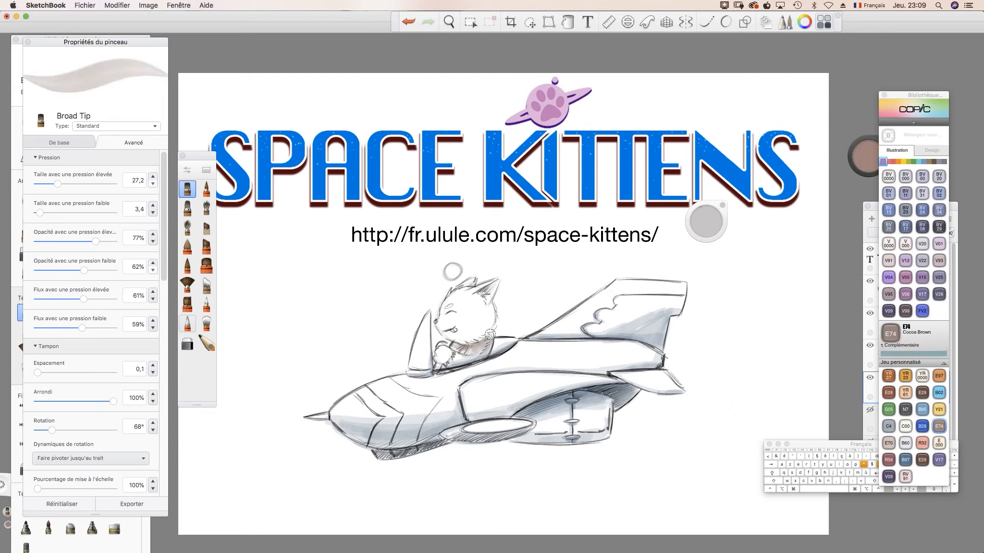
mouse_move(486, 322)
left_mouse_down()
mouse_move(470, 340)
mouse_move(492, 309)
left_mouse_up()
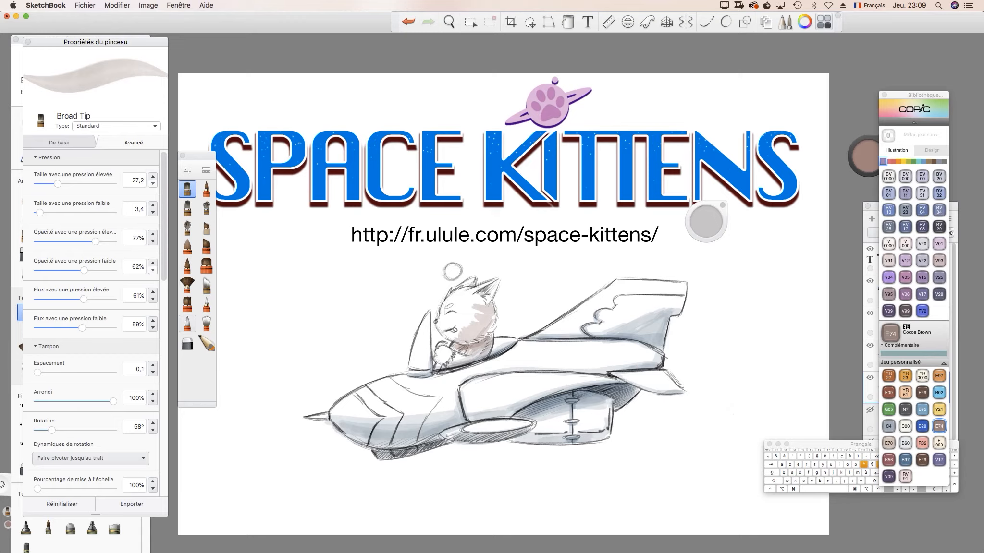
mouse_move(465, 338)
left_mouse_down()
mouse_move(480, 333)
mouse_move(497, 281)
mouse_move(481, 296)
left_mouse_up()
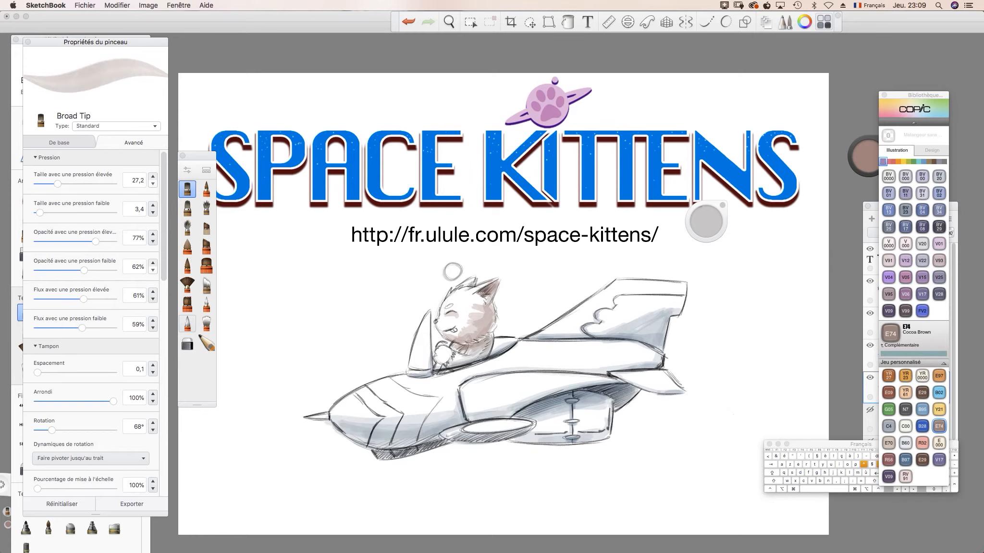
Step: Choose Copic R46 Strong Red and set the couleur layer's blend mode to Multiplier
left_click(892, 161)
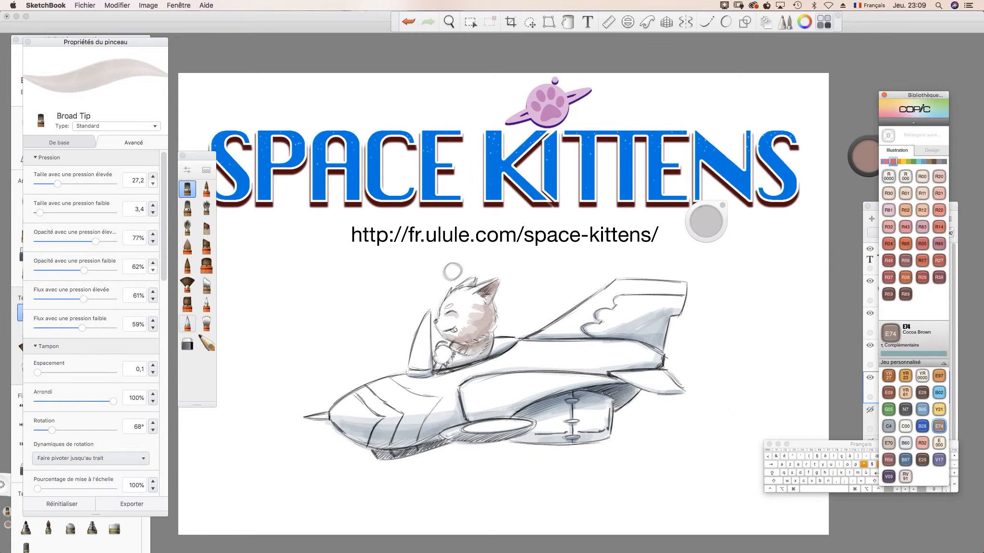
left_click(889, 261)
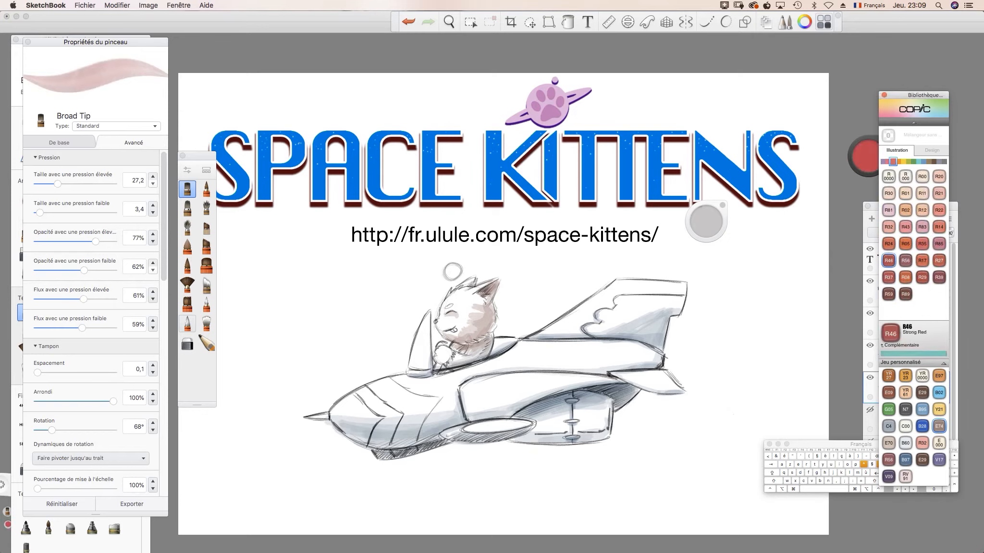
left_click(954, 207)
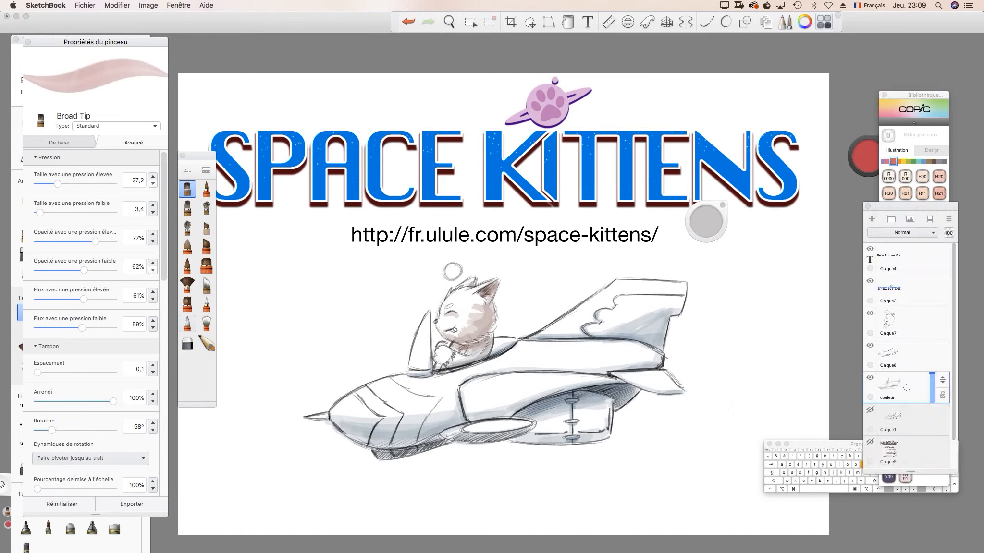
left_click(902, 233)
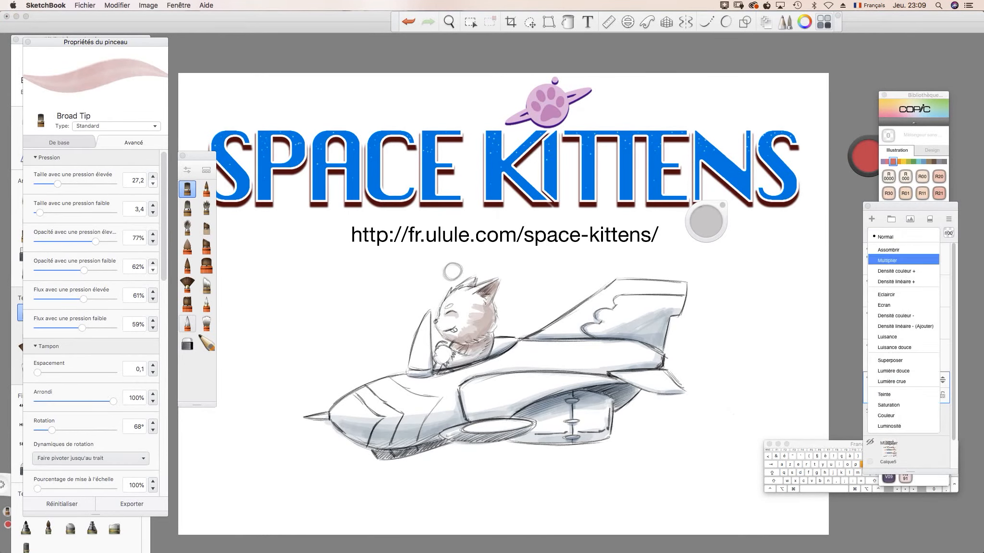
left_click(888, 260)
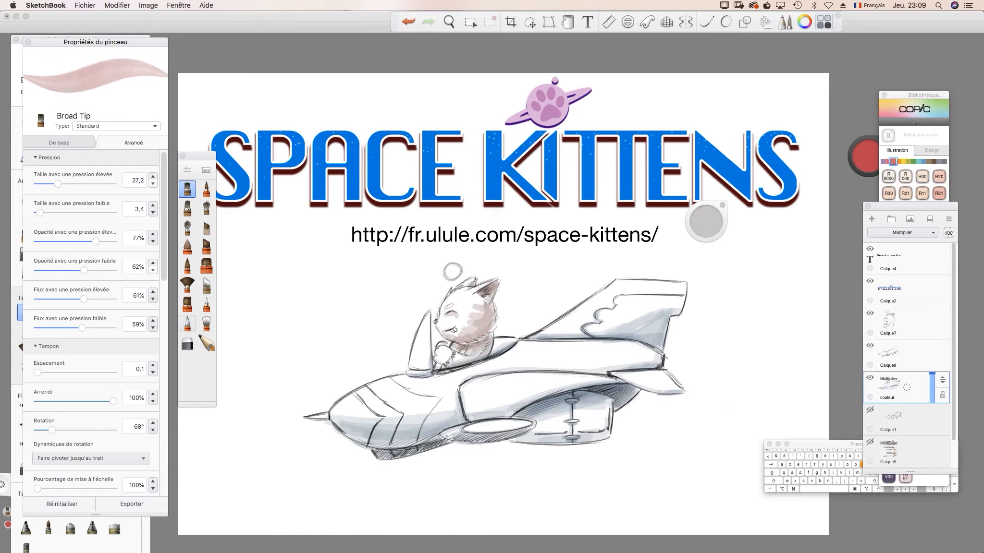
Step: Place a new layer directly below couleur and paint the aircraft's nose cone in R46 Strong Red
left_click_drag(915, 417, 916, 392)
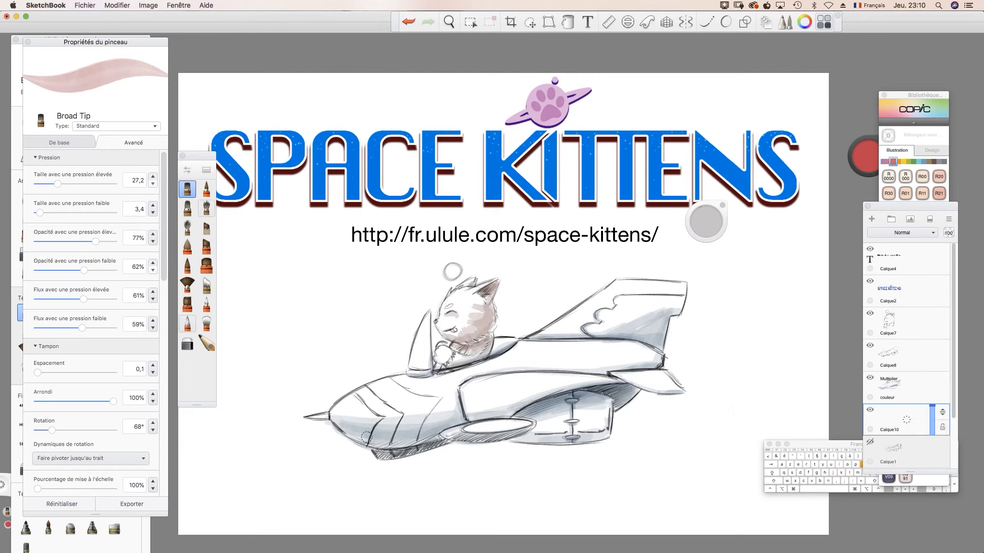
left_click_drag(909, 206, 796, 87)
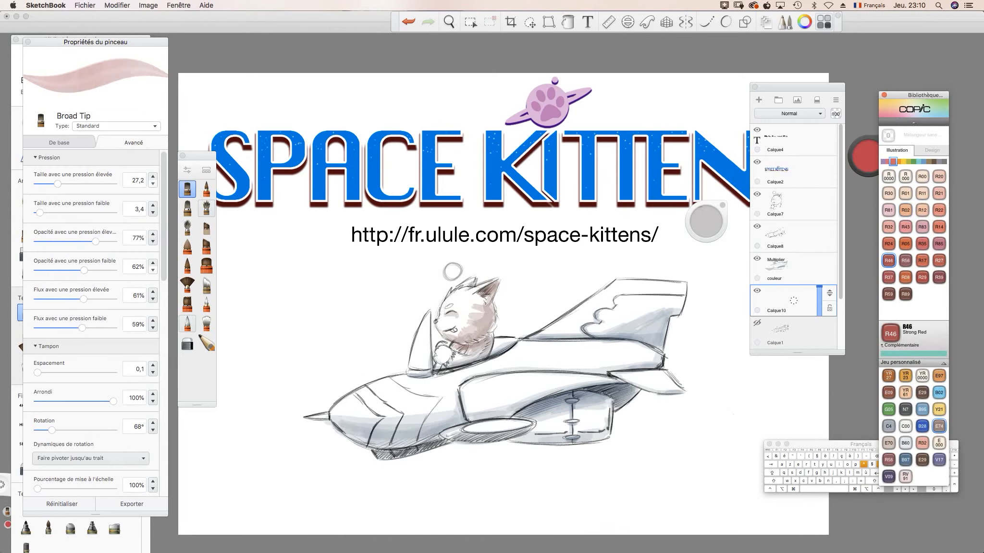
mouse_move(355, 440)
left_mouse_down()
mouse_move(373, 425)
mouse_move(354, 434)
mouse_move(339, 400)
mouse_move(337, 427)
mouse_move(349, 438)
left_mouse_up()
mouse_move(363, 401)
left_mouse_down()
mouse_move(377, 415)
mouse_move(325, 416)
left_mouse_up()
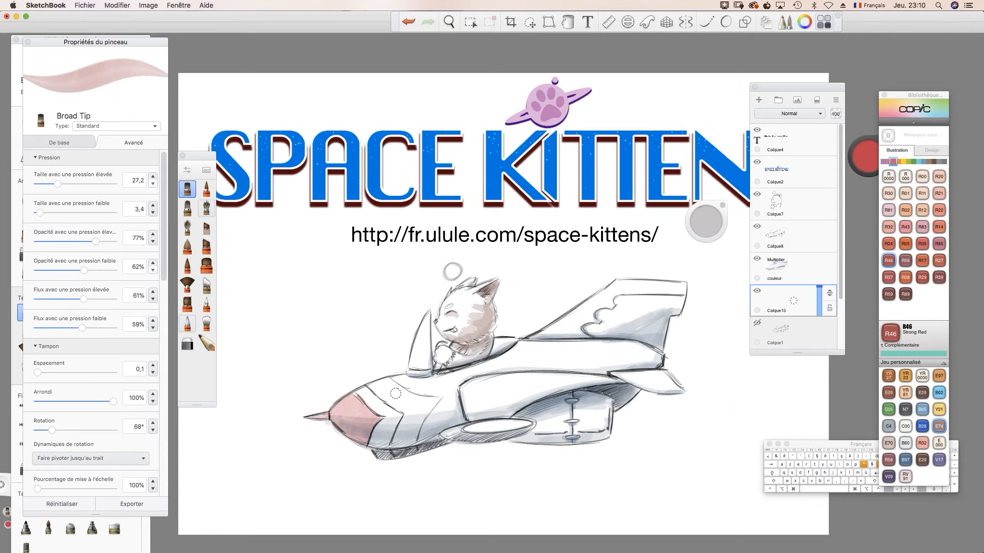
mouse_move(343, 422)
left_mouse_down()
mouse_move(359, 433)
mouse_move(373, 424)
left_mouse_up()
Step: Paint the tail fin's front and upper band, up to the scalloped marking, in R46 Strong Red
mouse_move(579, 337)
left_mouse_down()
mouse_move(535, 336)
mouse_move(577, 326)
mouse_move(531, 339)
mouse_move(588, 302)
mouse_move(587, 320)
mouse_move(612, 304)
mouse_move(594, 290)
mouse_move(610, 283)
mouse_move(684, 293)
mouse_move(626, 293)
left_mouse_up()
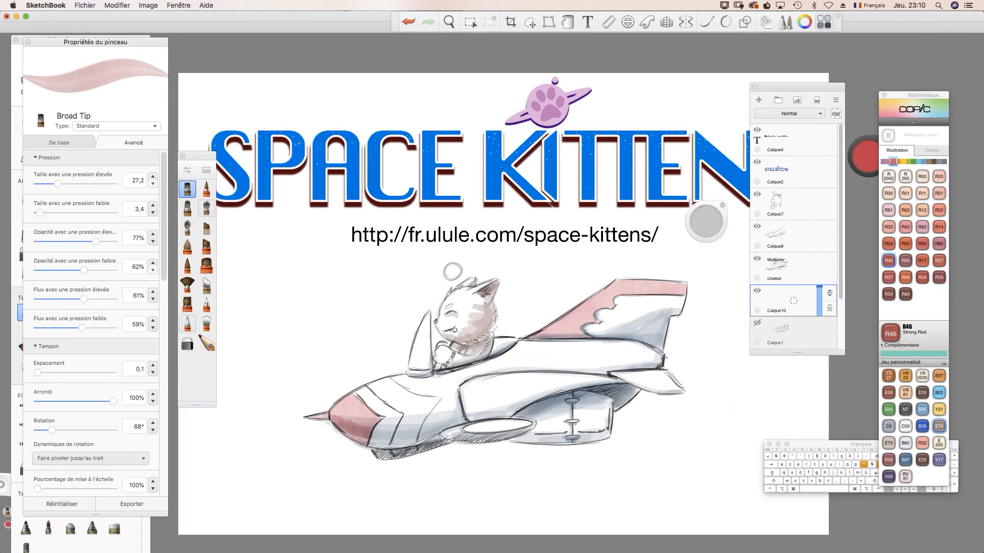
mouse_move(581, 333)
left_mouse_down()
mouse_move(544, 334)
mouse_move(580, 324)
mouse_move(592, 312)
mouse_move(561, 329)
mouse_move(614, 288)
mouse_move(598, 309)
left_mouse_up()
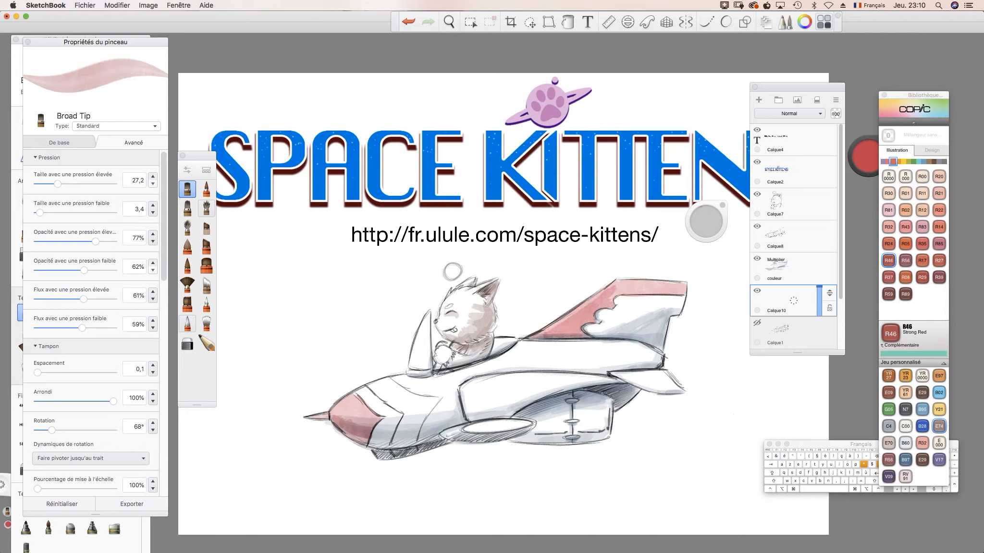
mouse_move(626, 288)
left_mouse_down()
mouse_move(614, 297)
mouse_move(682, 289)
left_mouse_up()
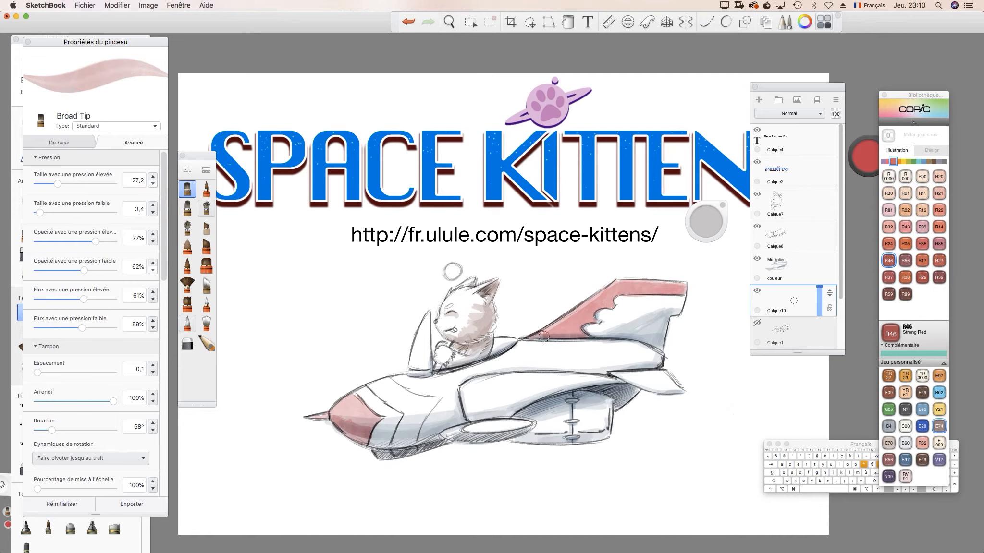
Step: Deepen the nose cone and paint the rear stabiliser's tip in R46 Strong Red, briefly showing the reference aircraft layer for comparison
mouse_move(365, 435)
left_mouse_down()
mouse_move(309, 416)
mouse_move(344, 420)
left_mouse_up()
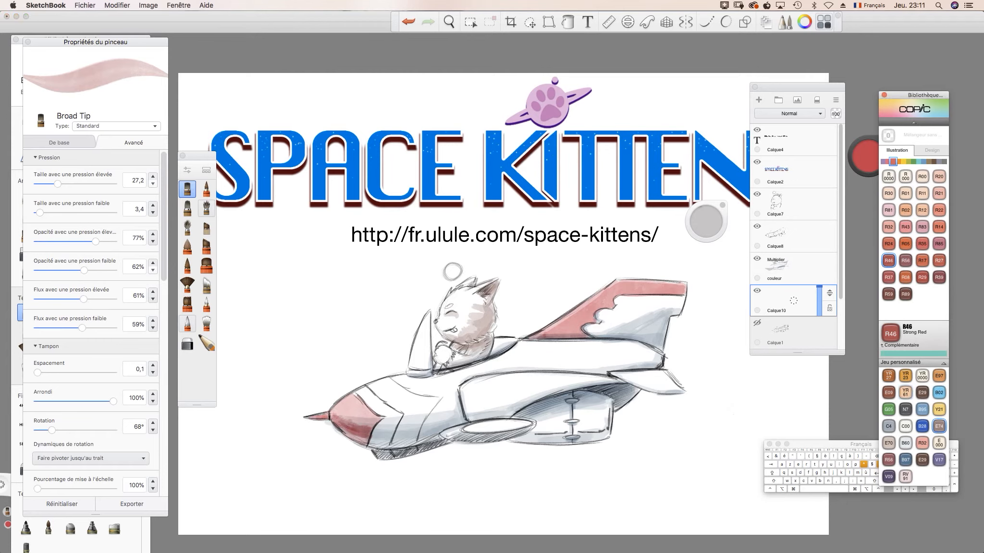
left_click_drag(841, 221, 841, 252)
left_click(757, 314)
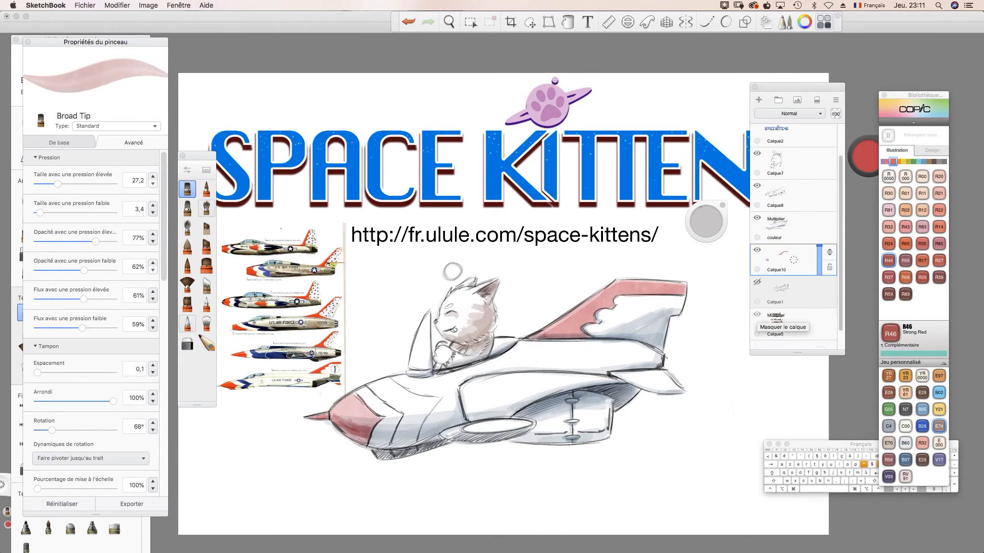
left_click(757, 314)
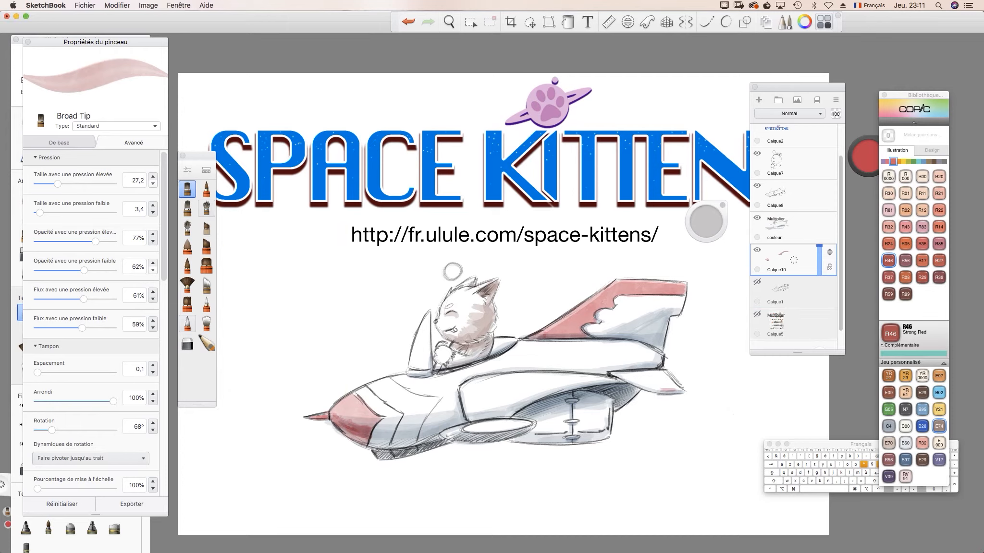
left_click_drag(677, 391, 642, 384)
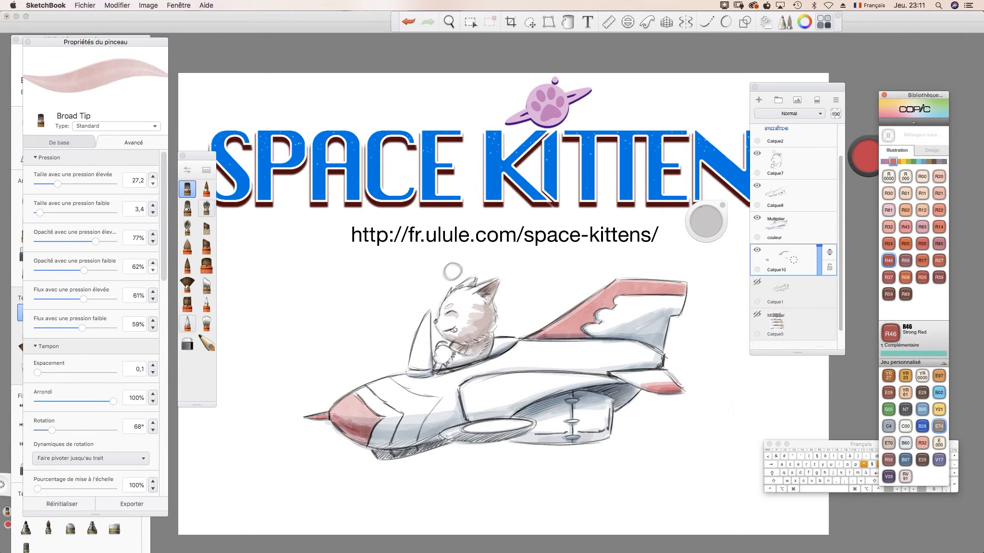
Step: Choose Copic B66 Clematis and paint the rear stabiliser's stripe and the chevron band behind the nose cone
left_click(924, 162)
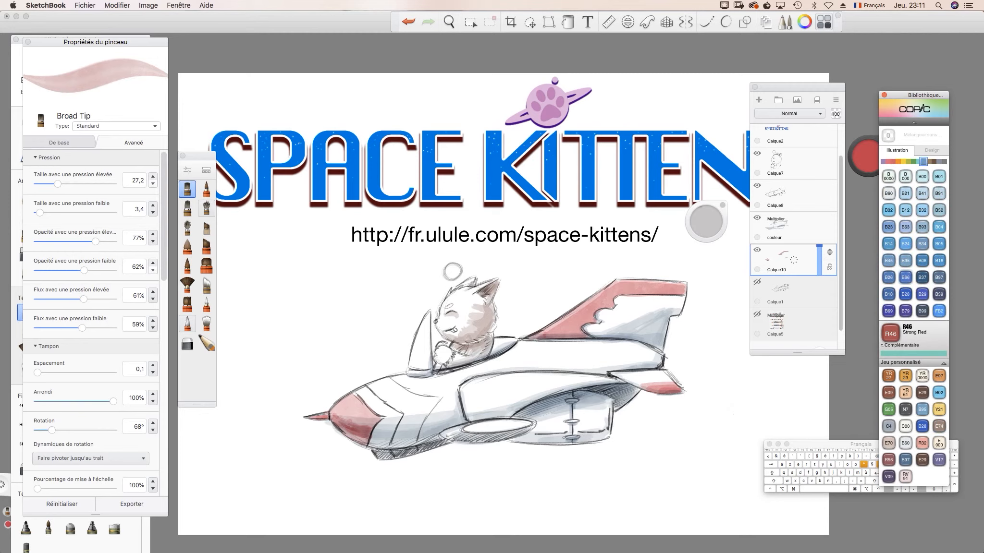
left_click(906, 277)
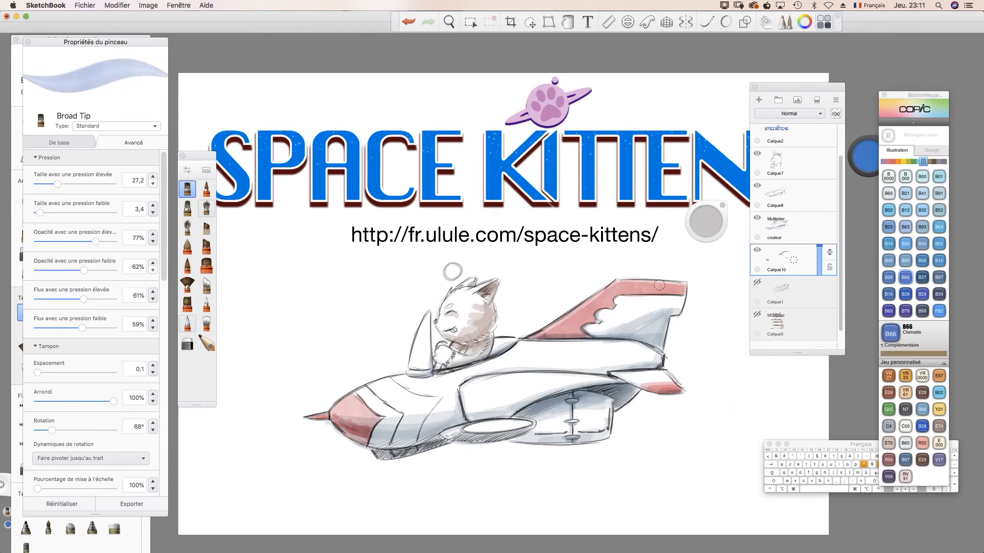
mouse_move(664, 371)
left_mouse_down()
mouse_move(617, 374)
mouse_move(657, 375)
mouse_move(631, 377)
left_mouse_up()
mouse_move(406, 419)
left_mouse_down()
mouse_move(395, 443)
mouse_move(412, 416)
mouse_move(419, 439)
mouse_move(396, 446)
mouse_move(432, 403)
mouse_move(409, 409)
mouse_move(373, 381)
mouse_move(415, 383)
left_mouse_up()
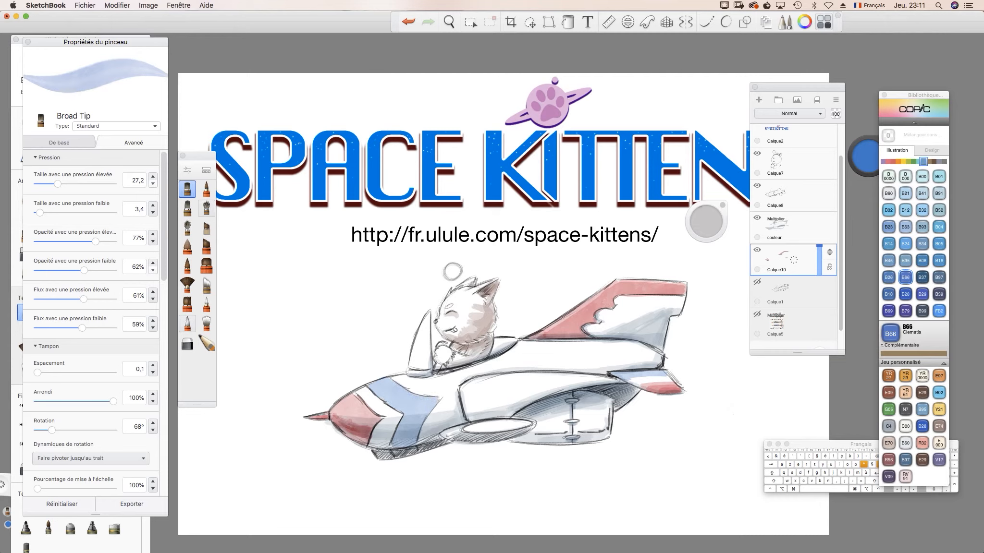
mouse_move(407, 444)
left_mouse_down()
mouse_move(423, 411)
mouse_move(394, 399)
mouse_move(403, 394)
mouse_move(393, 444)
left_mouse_up()
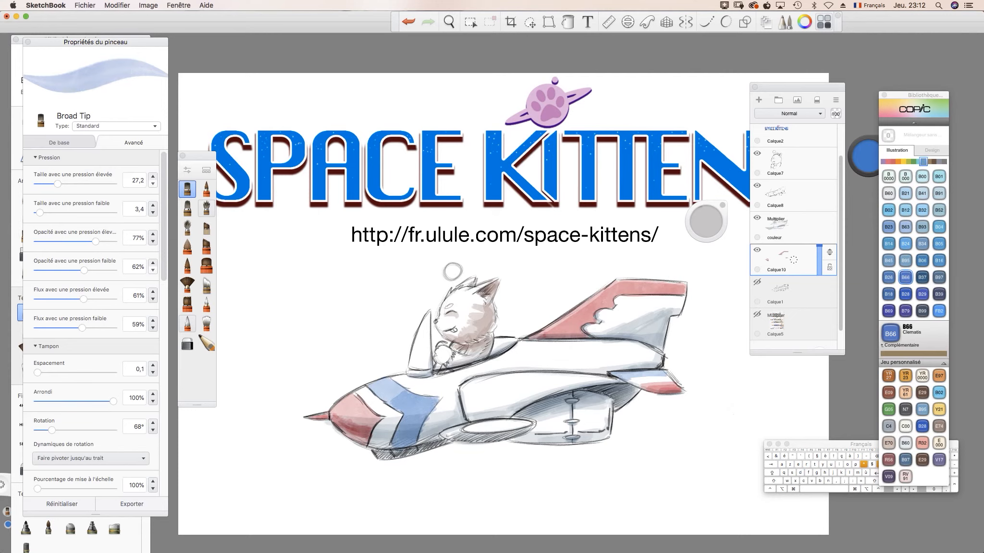
key("e")
key("e")
Step: Check the reference aircraft, tint the fighter's shadowed underside in B66 Clematis and paint its windscreen in B0000 Pale Celestine
left_click(757, 314)
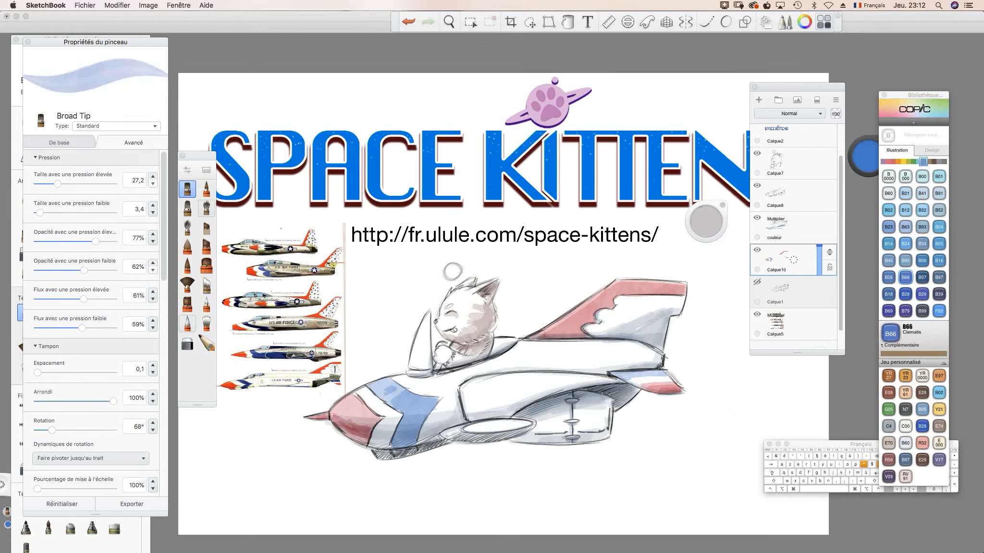
left_click(757, 314)
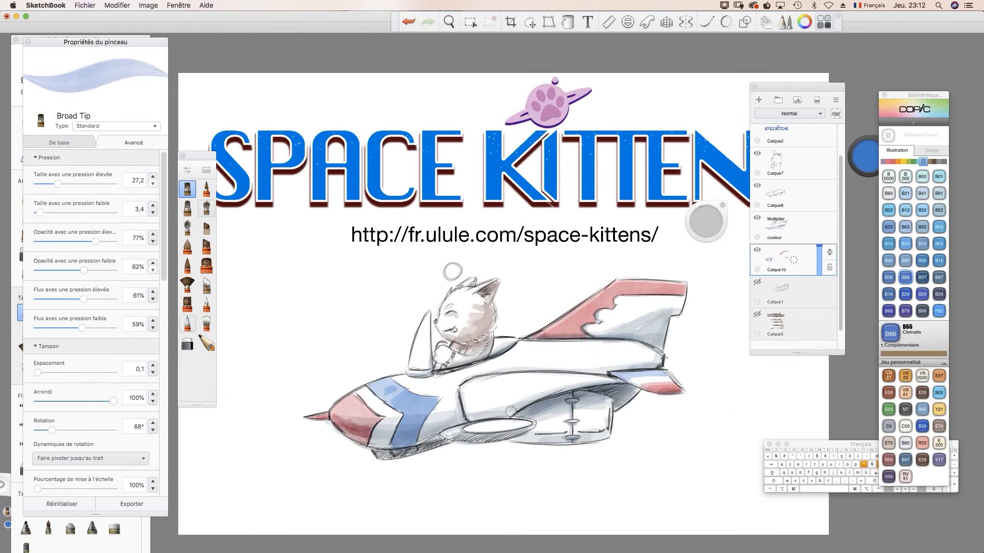
mouse_move(464, 440)
left_mouse_down()
mouse_move(521, 429)
mouse_move(375, 458)
mouse_move(425, 453)
left_mouse_up()
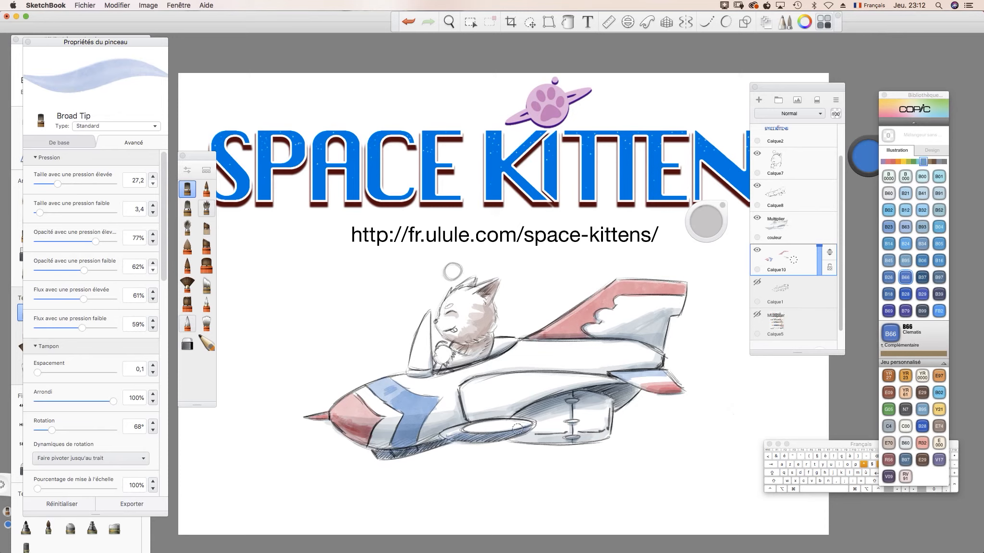
mouse_move(631, 408)
left_mouse_down()
mouse_move(617, 389)
mouse_move(587, 390)
left_mouse_up()
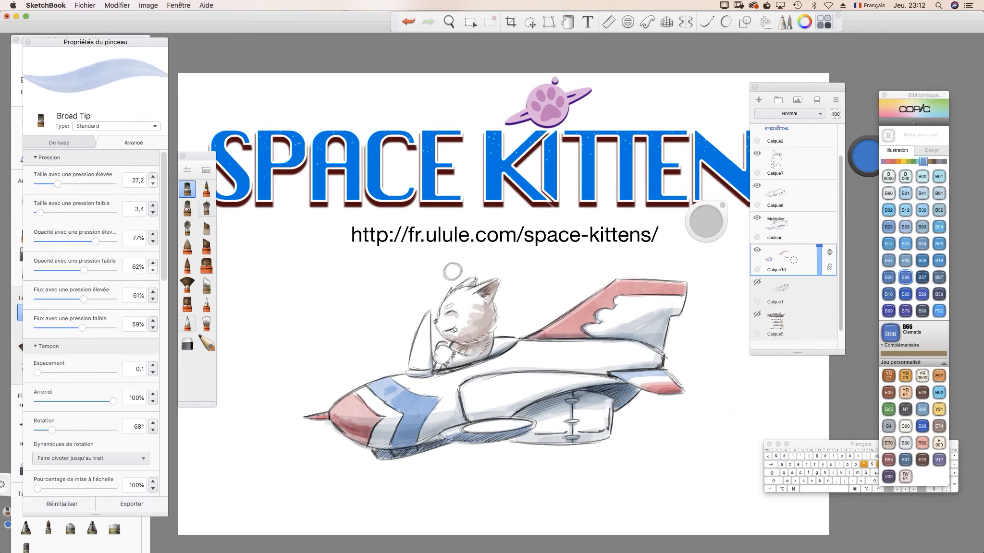
left_click_drag(448, 443, 383, 458)
left_click_drag(580, 388, 515, 412)
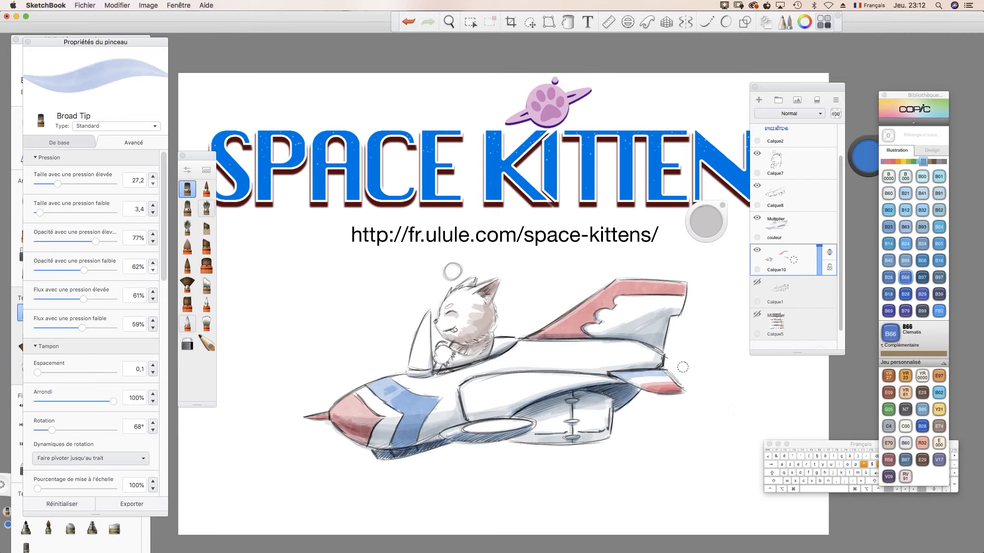
left_click(905, 194)
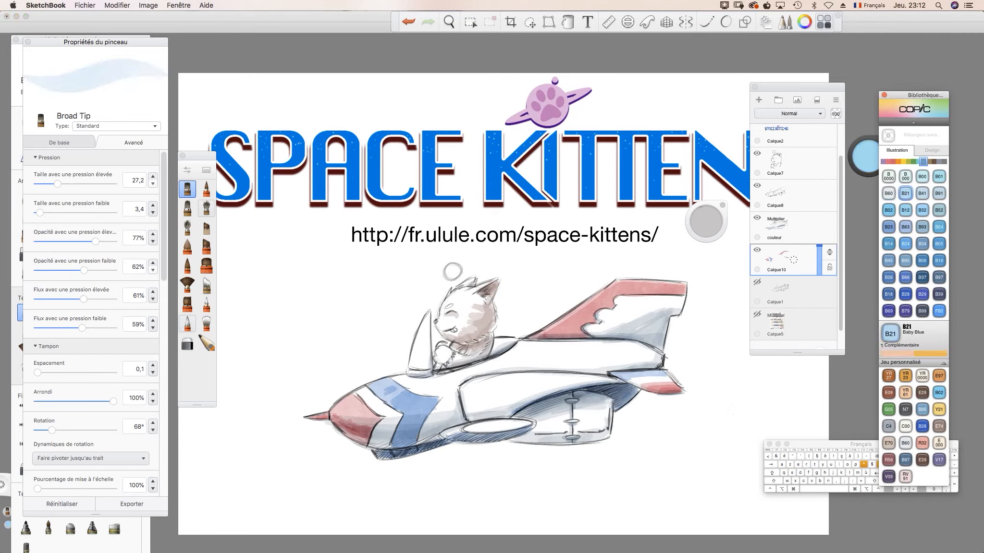
left_click(888, 176)
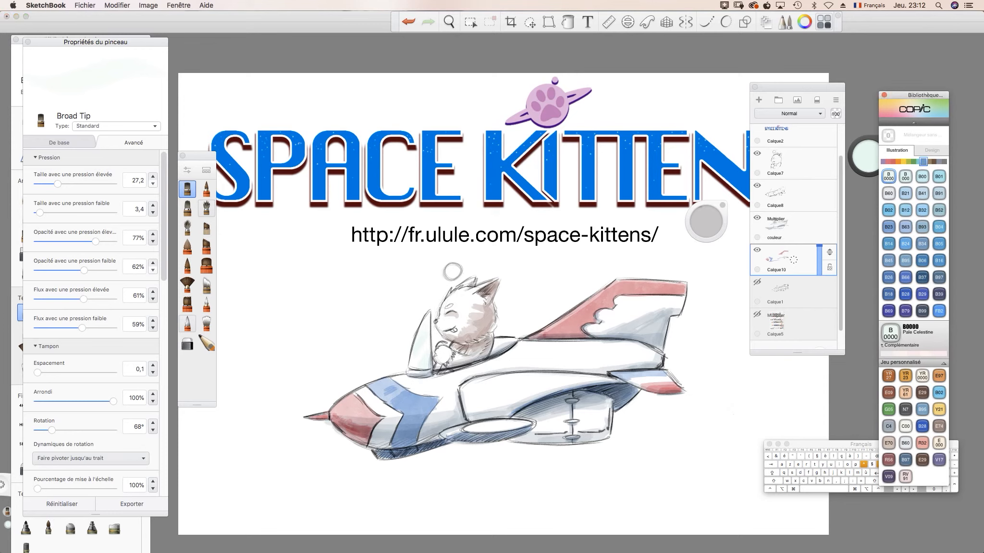
Step: Choose Copic V17 Amethyst and cover the kitten's body, head and ears with a base tint
left_click(883, 162)
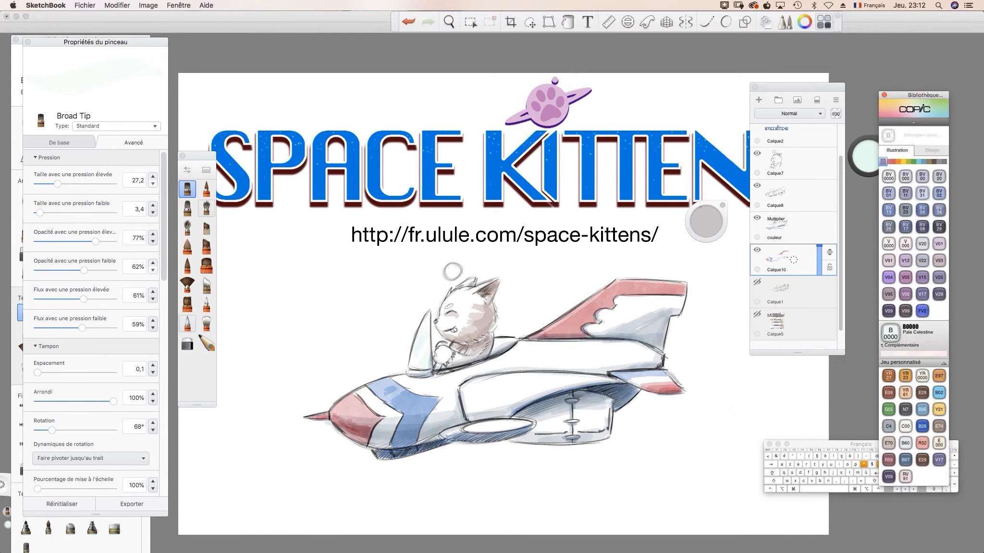
left_click(922, 277)
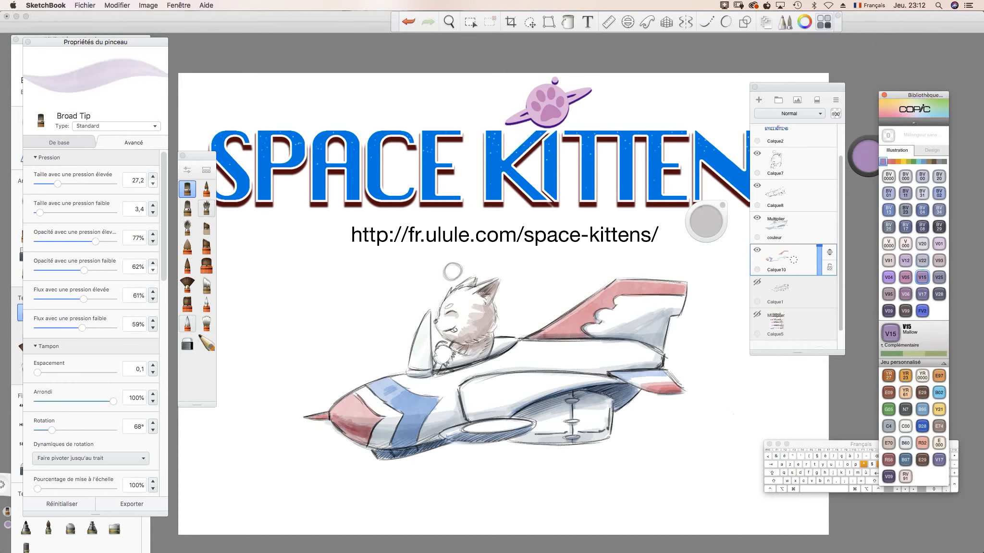
left_click(922, 294)
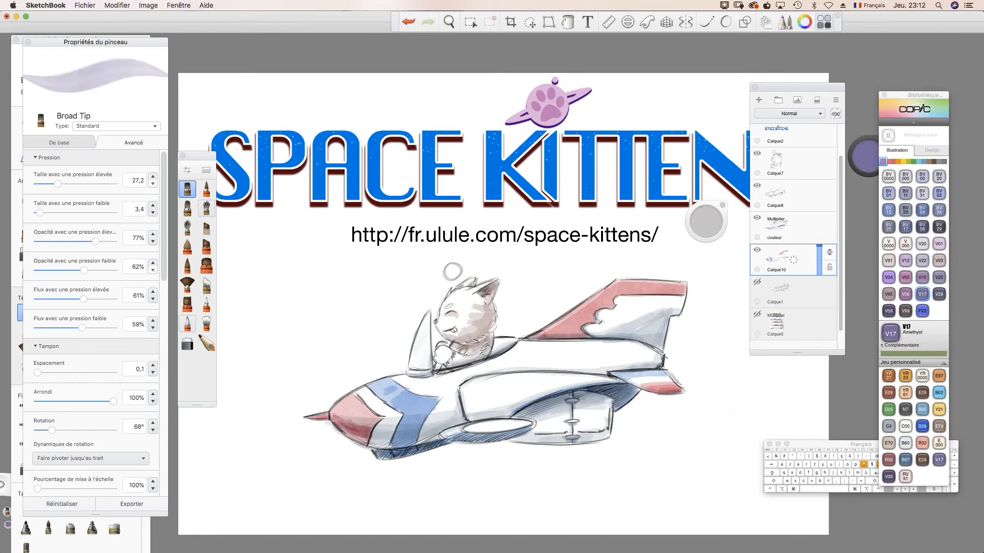
mouse_move(485, 350)
left_mouse_down()
mouse_move(438, 361)
mouse_move(488, 334)
left_mouse_up()
mouse_move(488, 313)
left_mouse_down()
mouse_move(469, 332)
mouse_move(464, 308)
mouse_move(457, 323)
mouse_move(451, 308)
mouse_move(440, 324)
mouse_move(446, 335)
left_mouse_up()
mouse_move(457, 292)
left_mouse_down()
mouse_move(489, 289)
mouse_move(488, 302)
mouse_move(450, 293)
mouse_move(473, 281)
left_mouse_up()
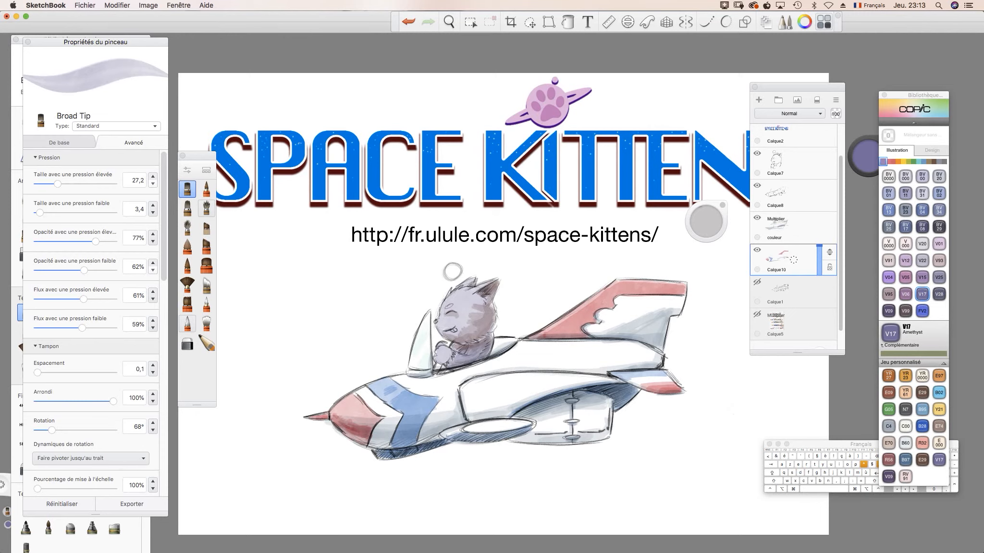
Step: Build up the kitten's fur with more V17 Amethyst and shade it with V28 Eggplant
mouse_move(486, 336)
left_mouse_down()
mouse_move(460, 360)
mouse_move(454, 345)
mouse_move(448, 367)
left_mouse_up()
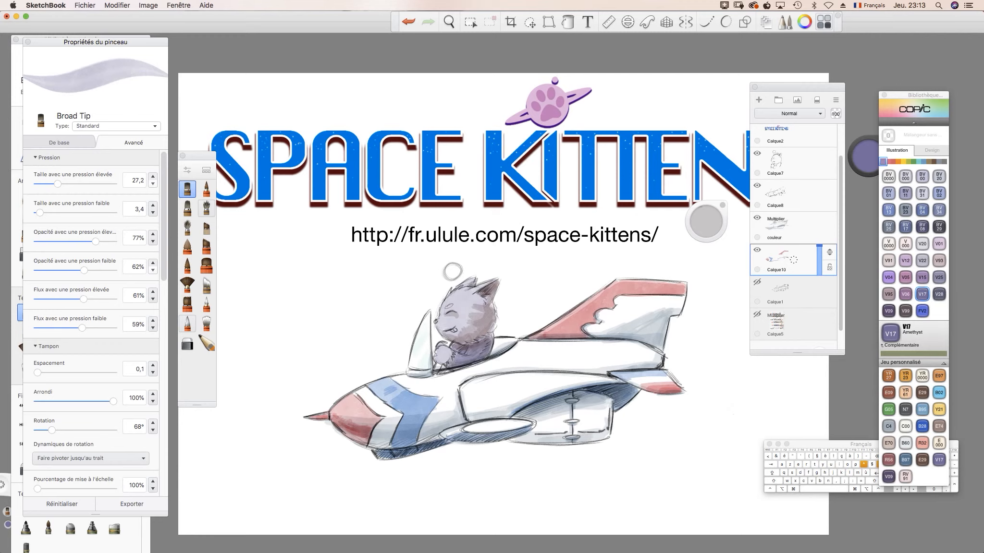
mouse_move(486, 328)
left_mouse_down()
mouse_move(449, 314)
mouse_move(465, 313)
mouse_move(457, 307)
left_mouse_up()
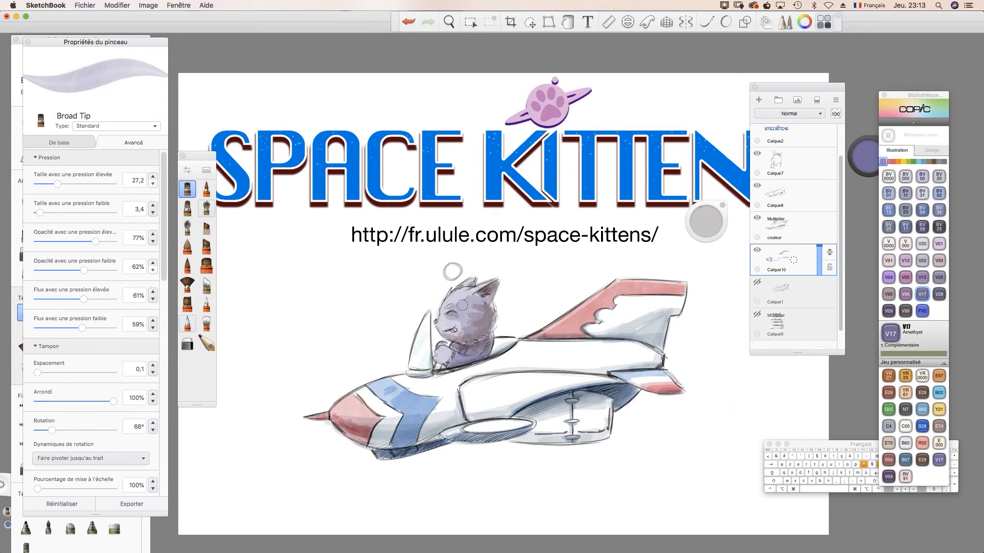
mouse_move(482, 309)
left_mouse_down()
mouse_move(480, 330)
mouse_move(461, 336)
mouse_move(457, 324)
mouse_move(471, 330)
mouse_move(473, 295)
mouse_move(489, 290)
left_mouse_up()
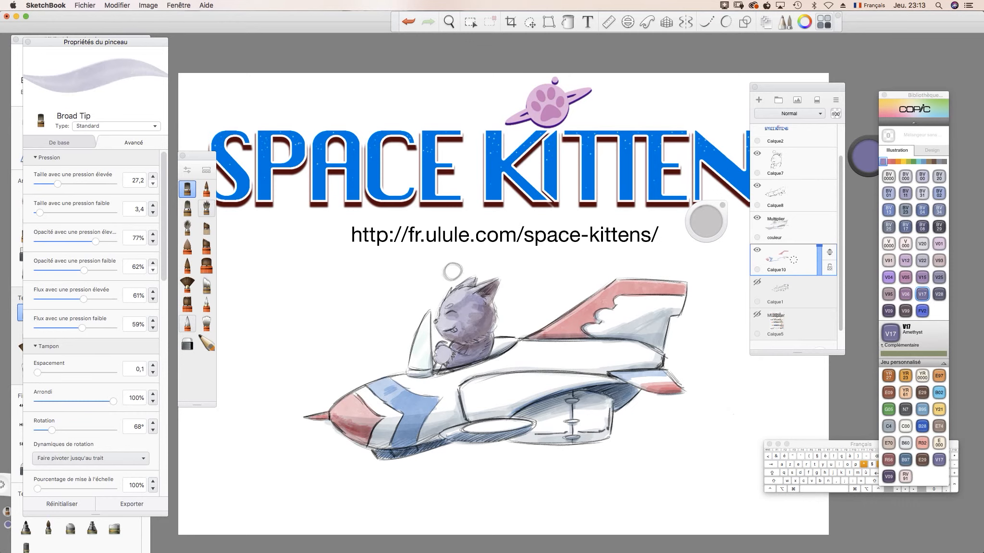
left_click(938, 294)
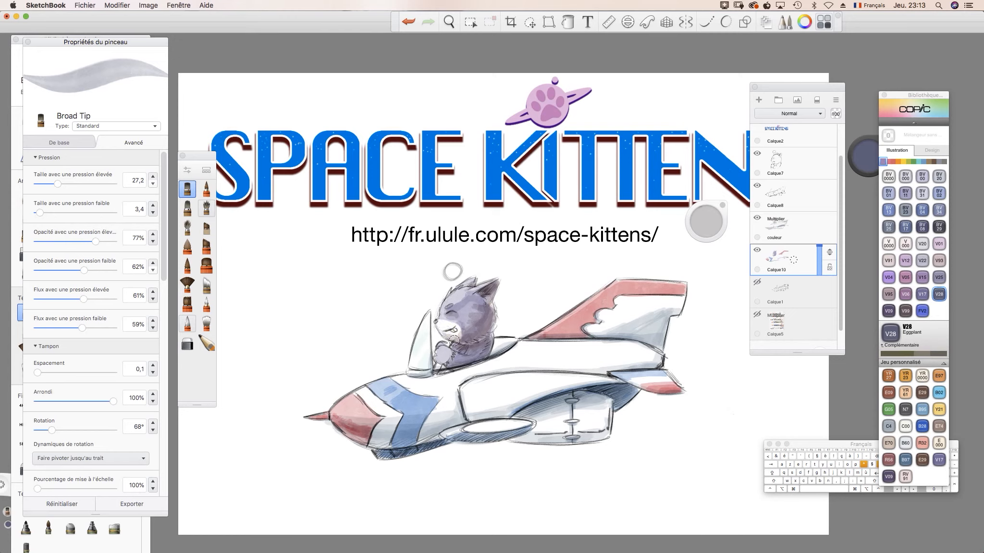
Step: Colour the kitten's muzzle in R12 Light Tea Rose and its mouth in R85 Rose Red
left_click(893, 161)
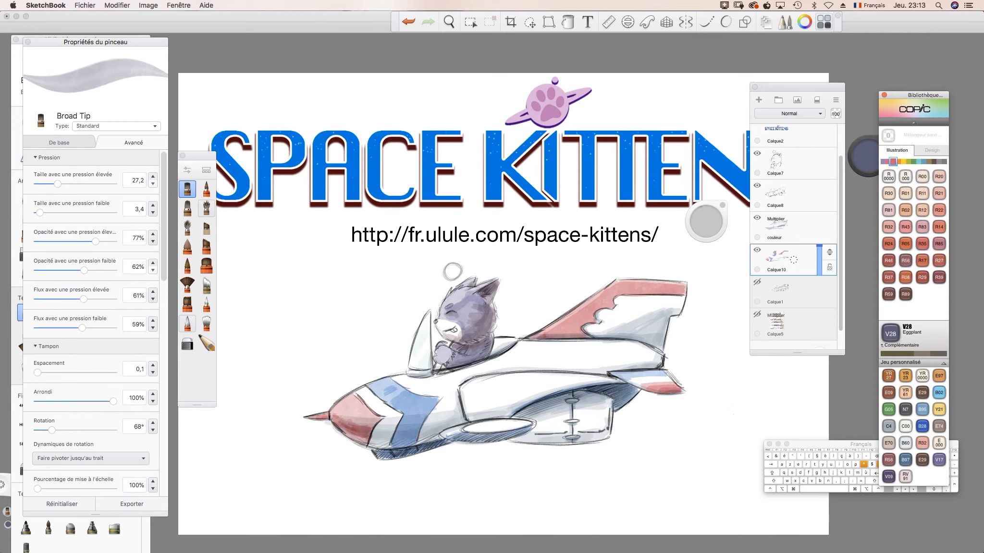
left_click(922, 210)
left_click_drag(439, 323, 454, 332)
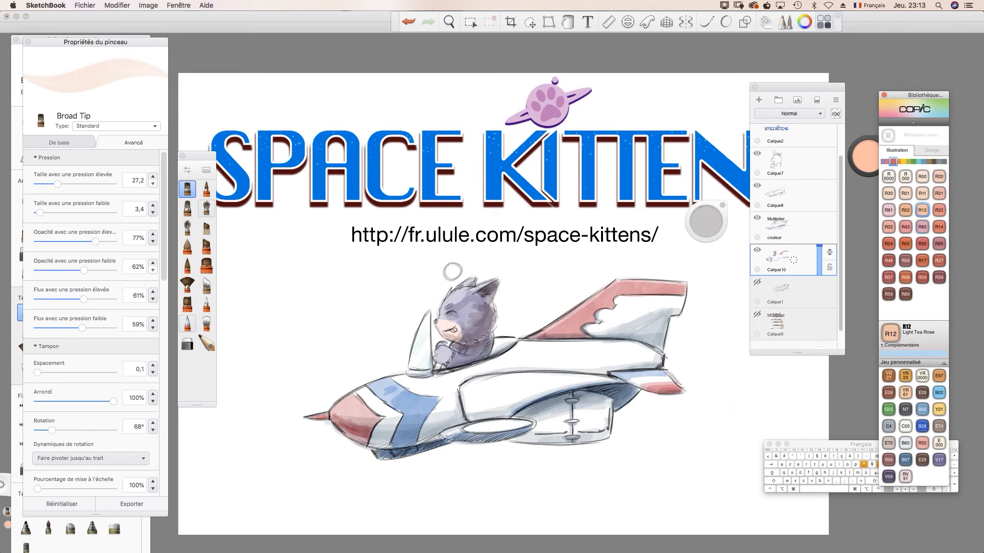
left_click(938, 227)
left_click(939, 244)
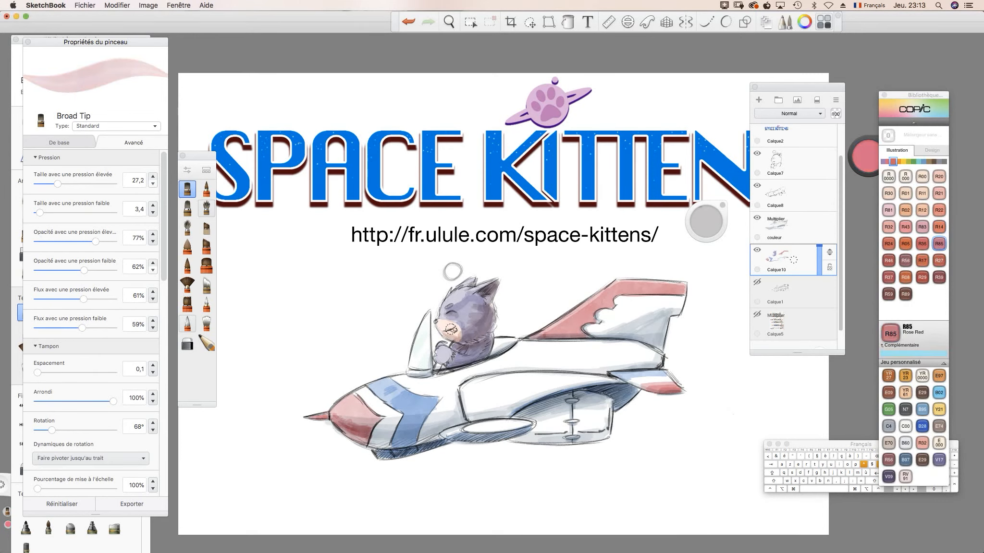
left_click_drag(451, 331, 456, 330)
Step: Paint the cockpit area behind the kitten in Copic E09 Burnt Sienna
left_click(888, 392)
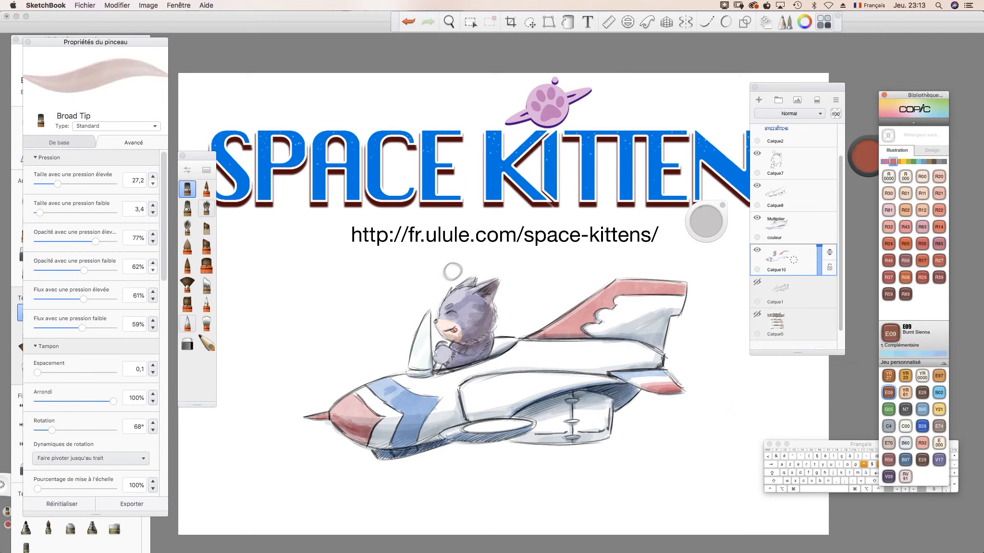
left_click_drag(511, 341, 487, 355)
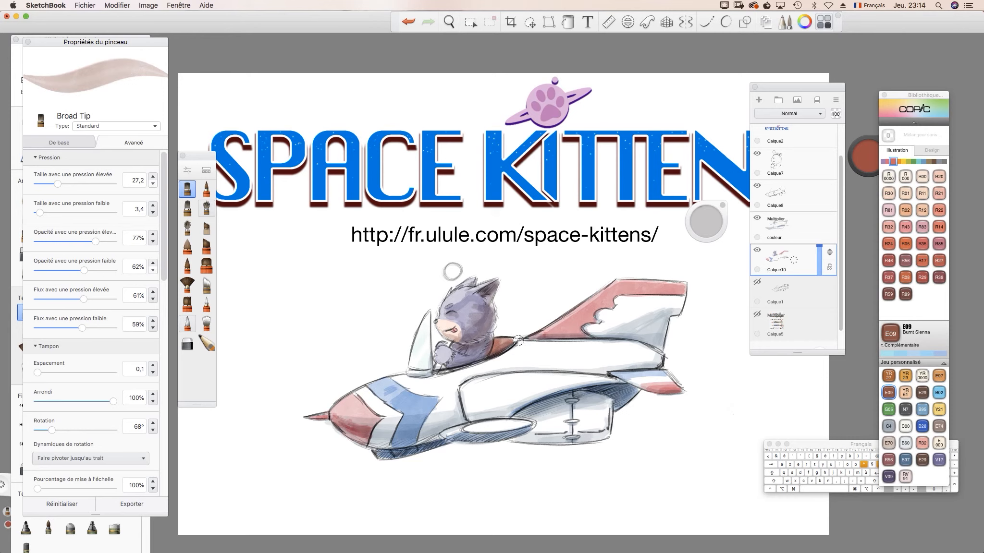
Step: Choose C4 Cool Gray No.4, enlarge the brush to 124.9 at heavy pressure, and place a new layer directly below Calque10
left_click(906, 442)
left_click(888, 427)
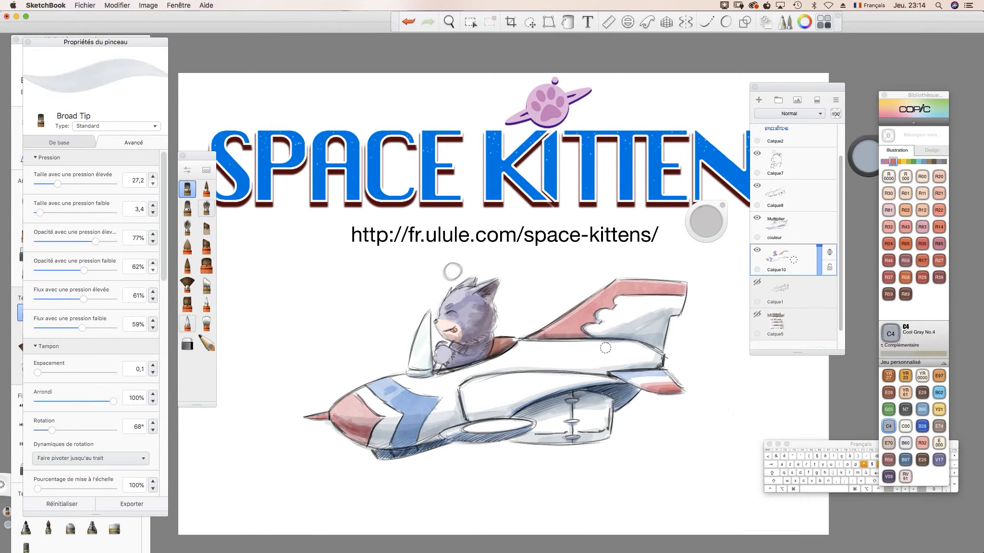
left_click_drag(705, 221, 731, 227)
left_click_drag(805, 296, 805, 270)
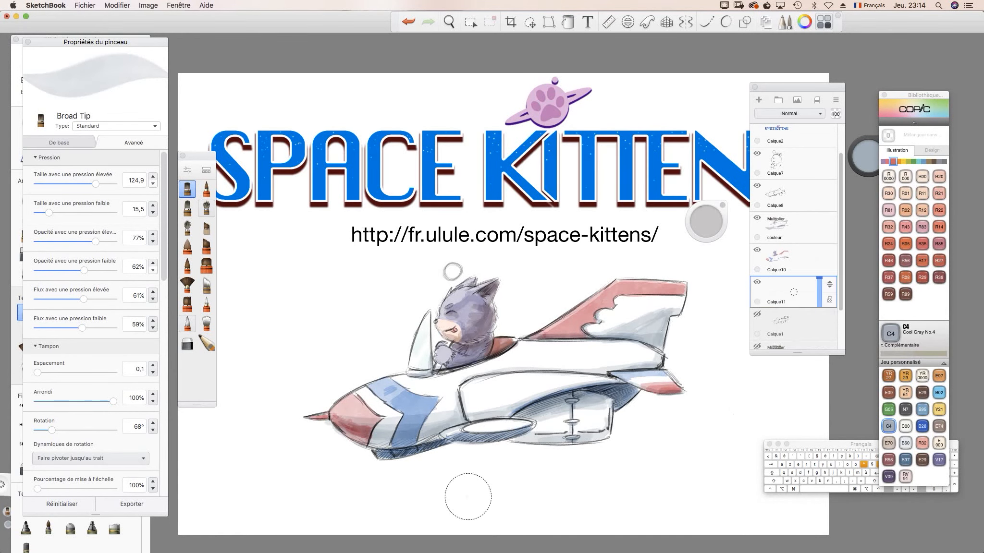
Step: Lay a C4 Cool Gray No.4 wash over the aircraft's fuselage, wing, underside and tail fin on the new layer
mouse_move(625, 380)
left_mouse_down()
mouse_move(667, 382)
mouse_move(634, 322)
mouse_move(672, 297)
mouse_move(601, 332)
mouse_move(577, 289)
mouse_move(534, 355)
mouse_move(576, 365)
mouse_move(596, 432)
mouse_move(552, 433)
mouse_move(499, 355)
mouse_move(447, 384)
mouse_move(355, 404)
mouse_move(413, 433)
mouse_move(457, 413)
mouse_move(461, 433)
mouse_move(531, 429)
left_mouse_up()
mouse_move(465, 448)
left_mouse_down()
mouse_move(395, 460)
mouse_move(438, 456)
left_mouse_up()
left_click_drag(539, 422, 521, 439)
left_click_drag(658, 342, 635, 347)
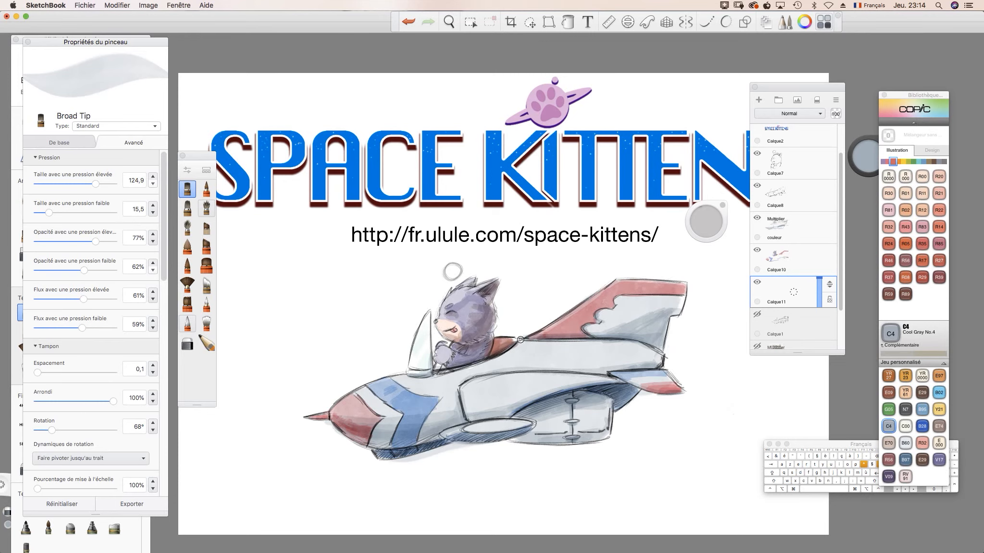
left_click_drag(466, 445, 391, 459)
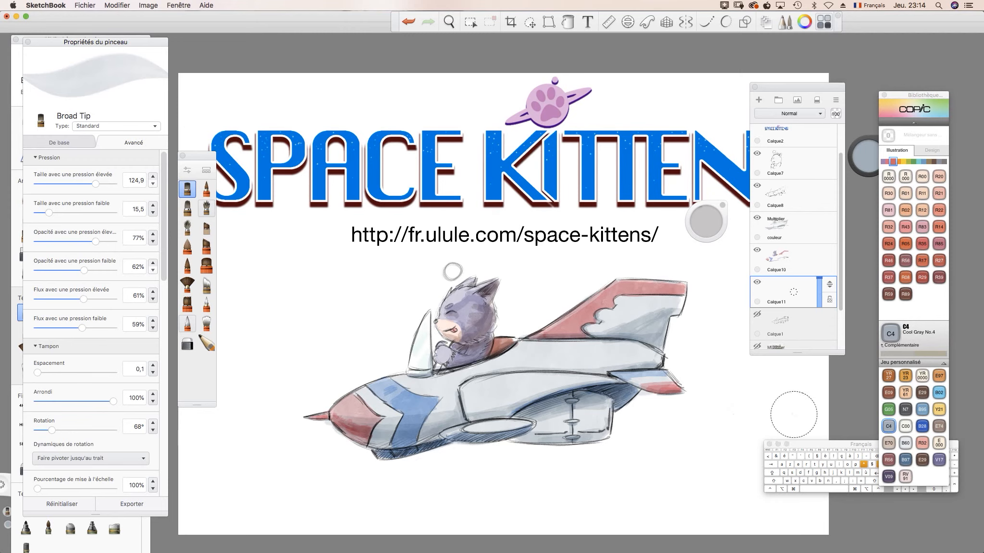
left_click_drag(682, 313, 684, 296)
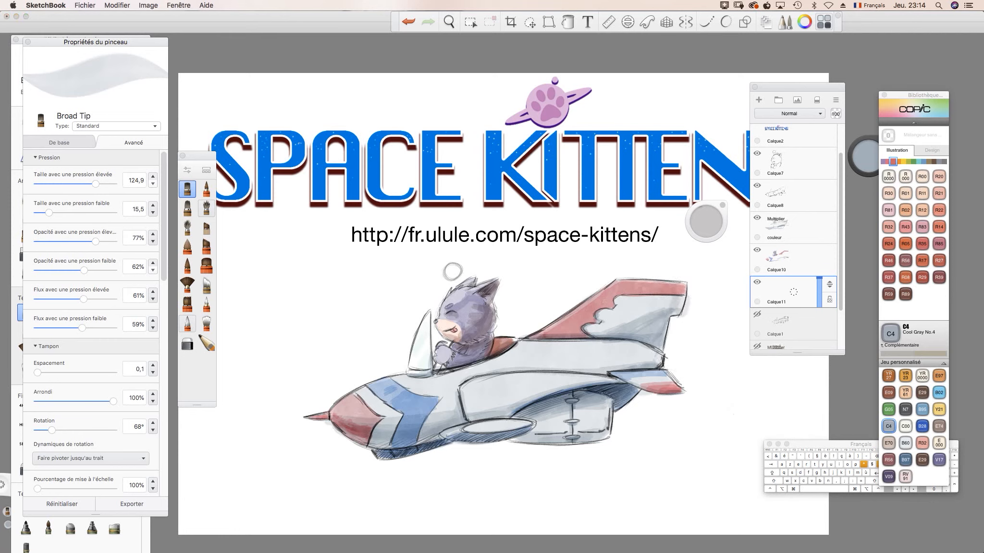
Step: Add a new layer between Calque7 and Calque8 and set its blending mode to Superposer
left_click(794, 228)
left_click(793, 194)
left_click_drag(793, 194, 794, 166)
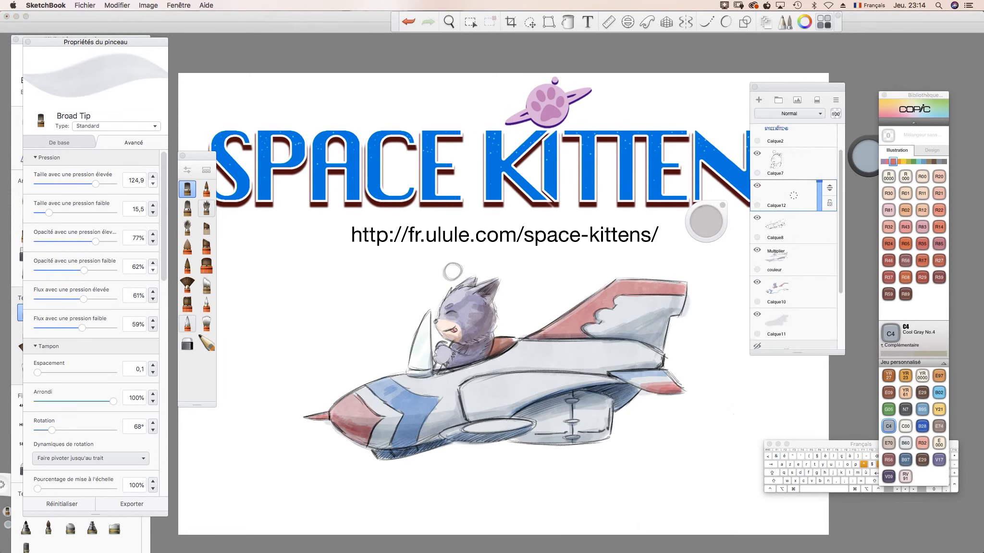
left_click(790, 113)
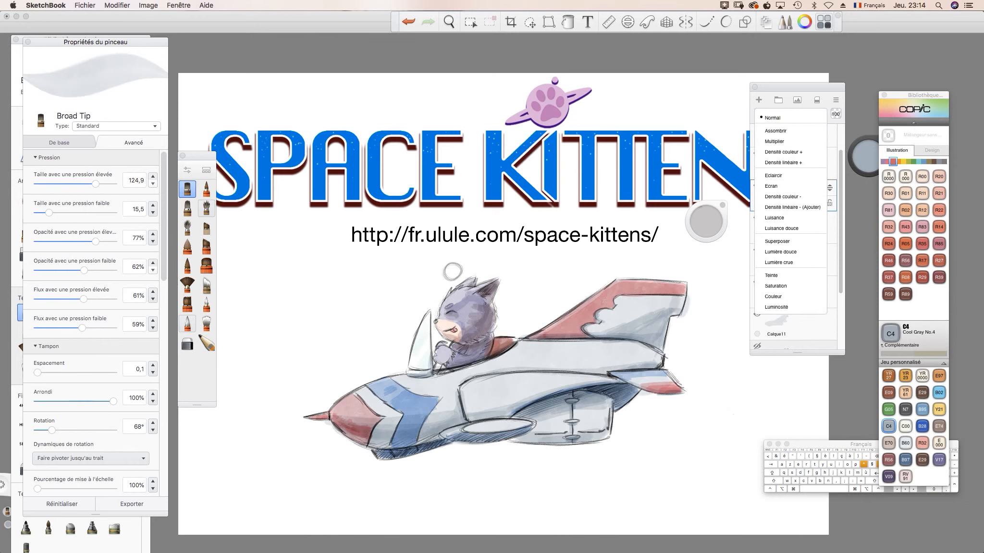
left_click(777, 241)
Step: Rename the new Superposer layer as lumiere
left_click_drag(794, 196, 838, 200)
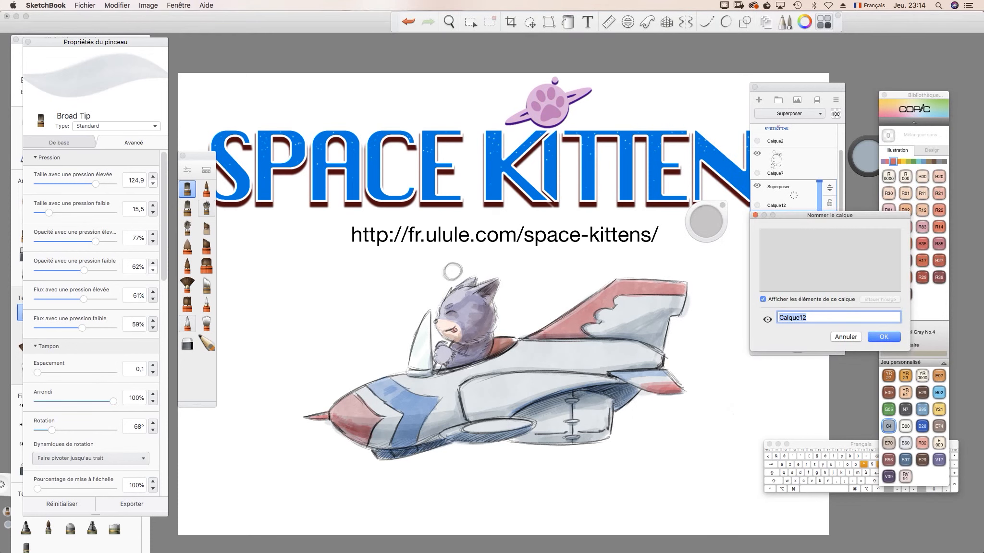
type("lumi")
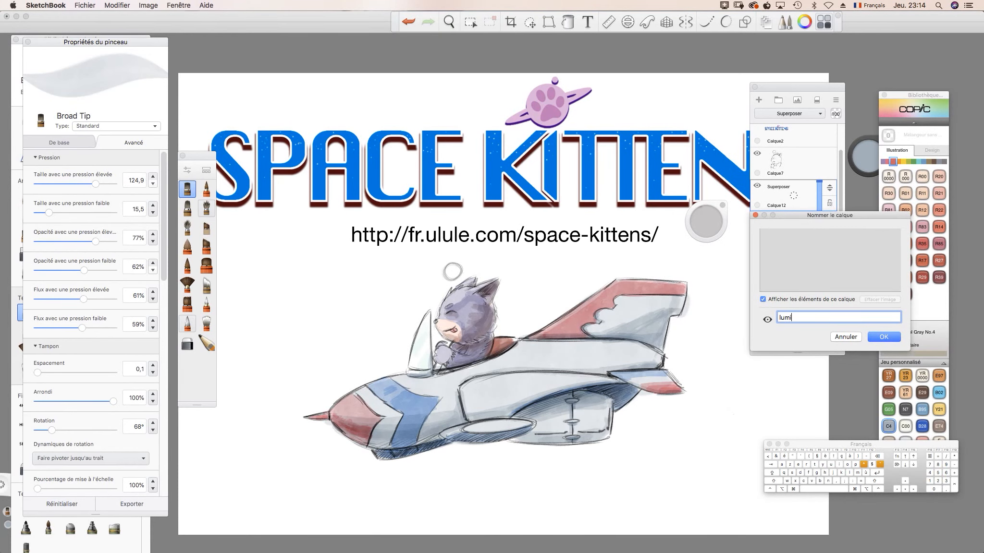
type("ere")
key("Return")
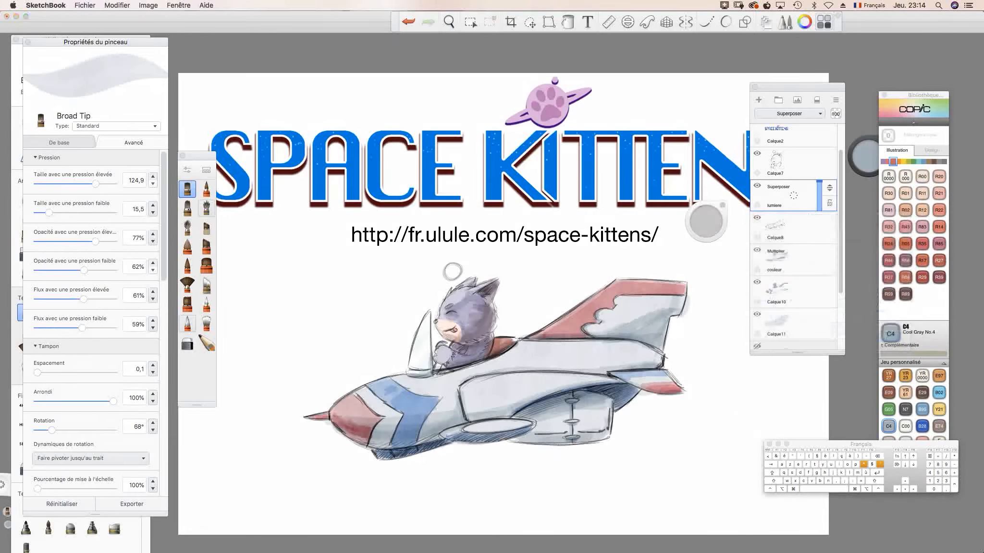
Step: Rename the line-art layer Calque8 as trait
left_click_drag(794, 227, 822, 228)
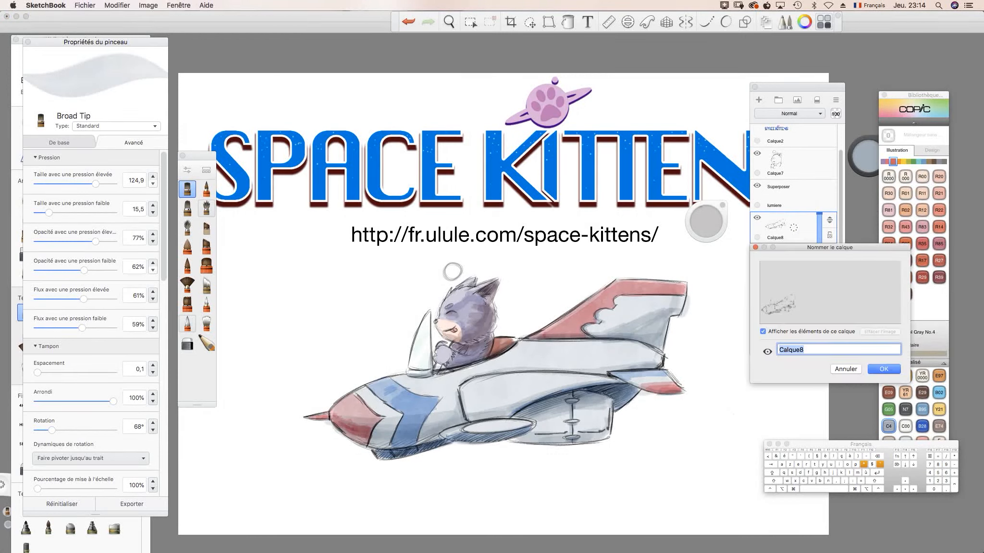
type("tra")
key("BackSpace")
key("BackSpace")
type("it")
key("Return")
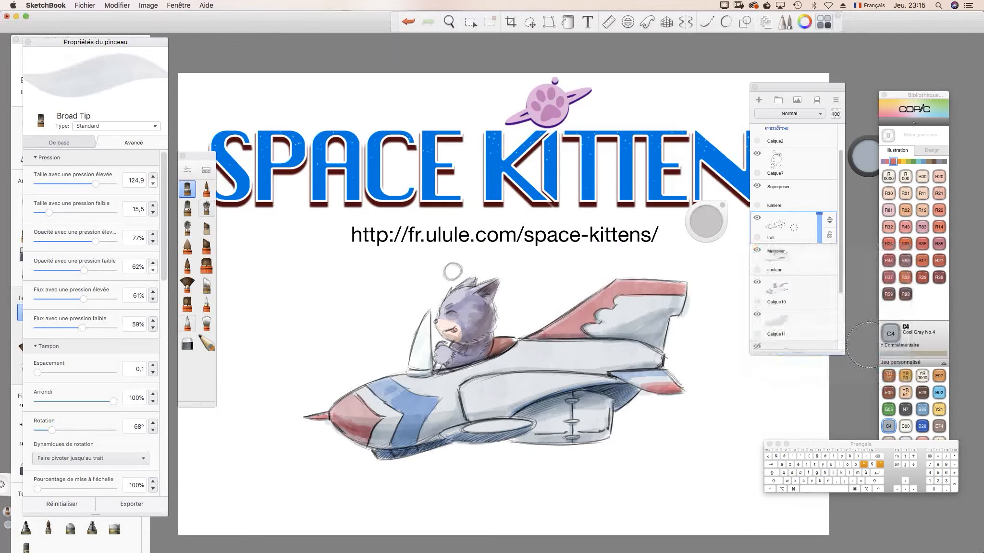
Step: Identify the Multiplier layer named couleur by toggling its visibility, and rename it as ombre
left_click(801, 265)
mouse_move(800, 294)
left_mouse_down()
mouse_move(817, 275)
mouse_move(801, 291)
left_mouse_up()
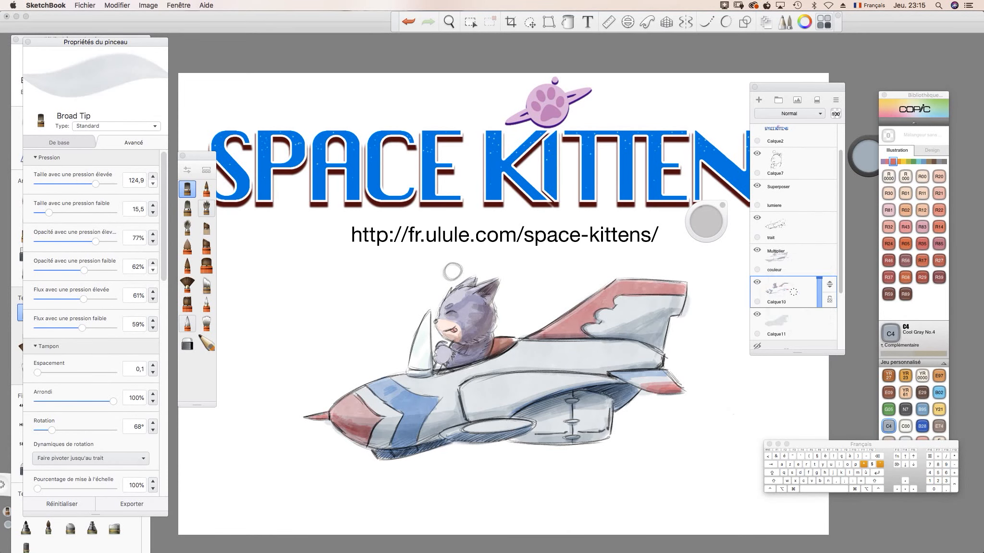
left_click(794, 259)
left_click(757, 250)
left_click(757, 249)
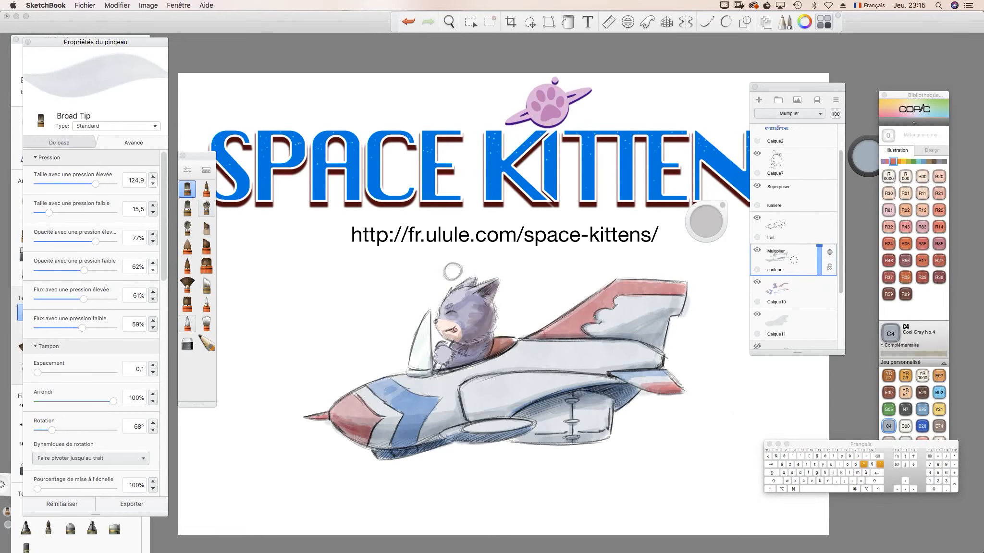
double_click(793, 259)
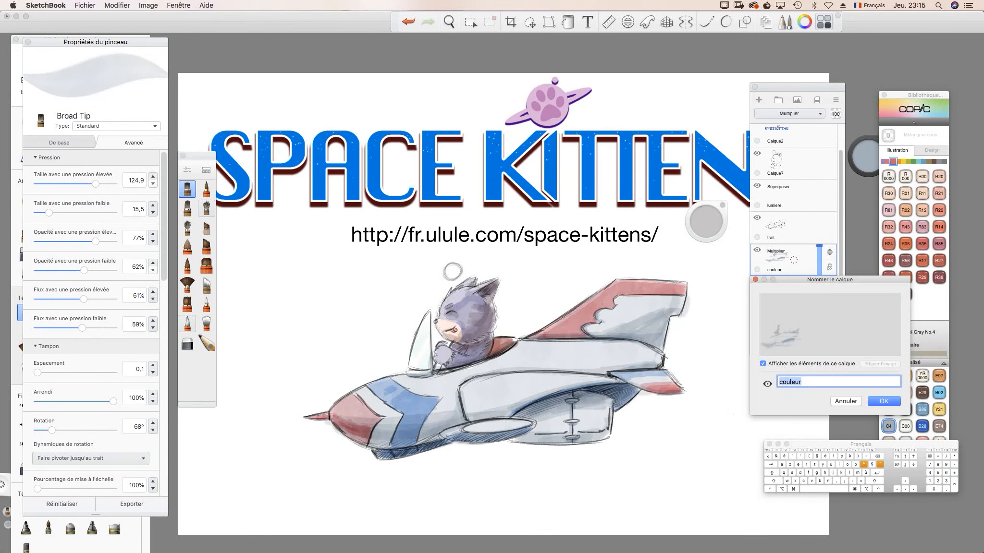
type("ombre")
left_click(875, 400)
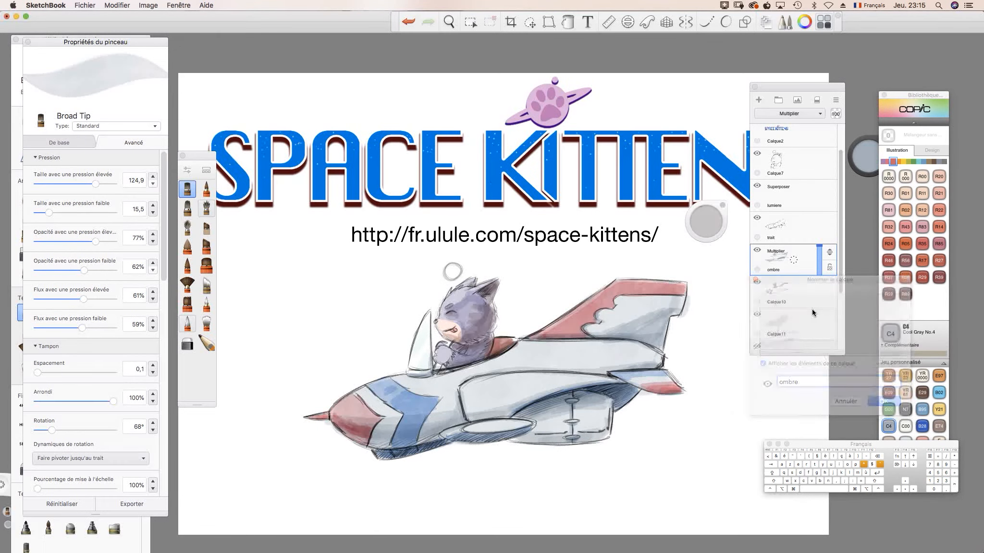
Step: Rename Calque10, which holds the red and blue paint, as couleur
left_click_drag(794, 292, 831, 294)
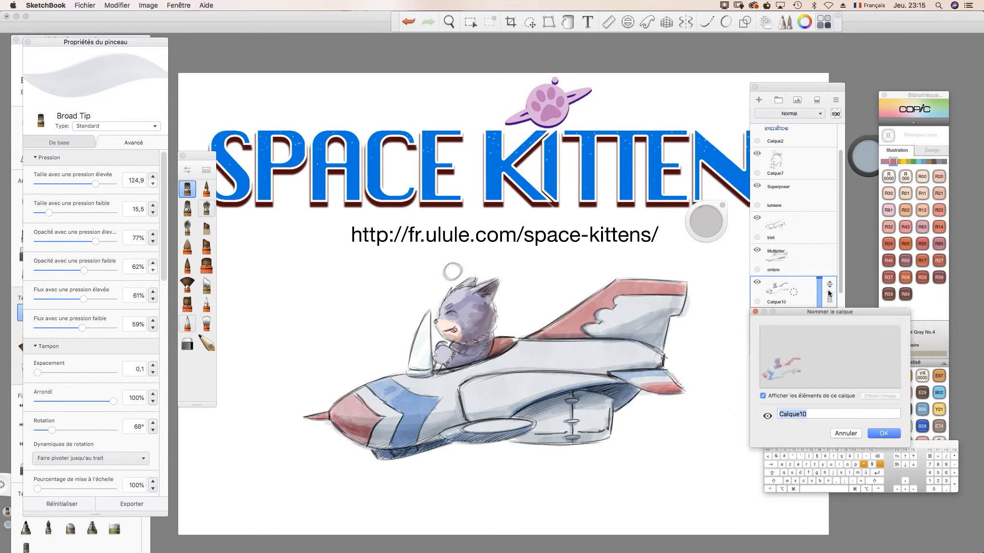
type("couleur")
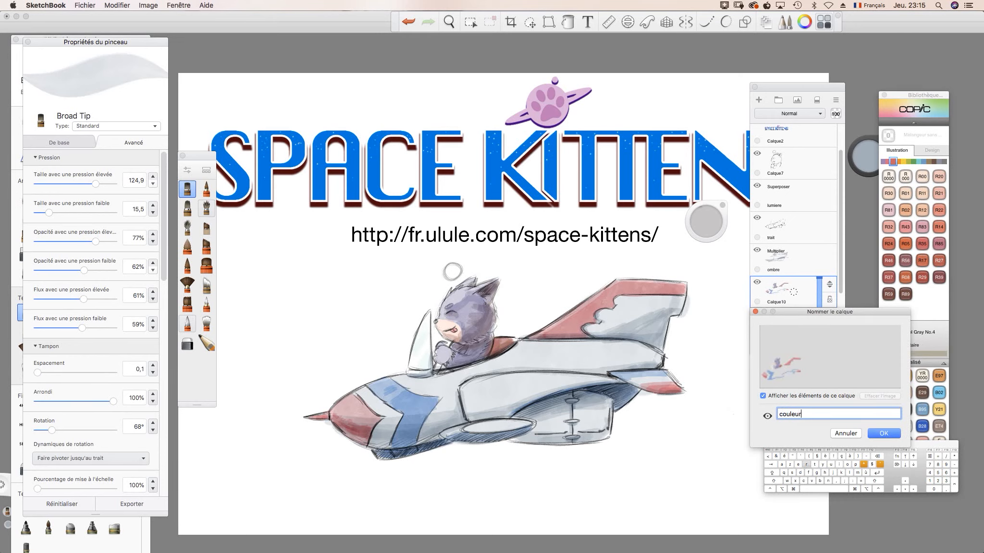
key("Return")
Step: Rename the grey wash layer Calque11 as fond
left_click(793, 292)
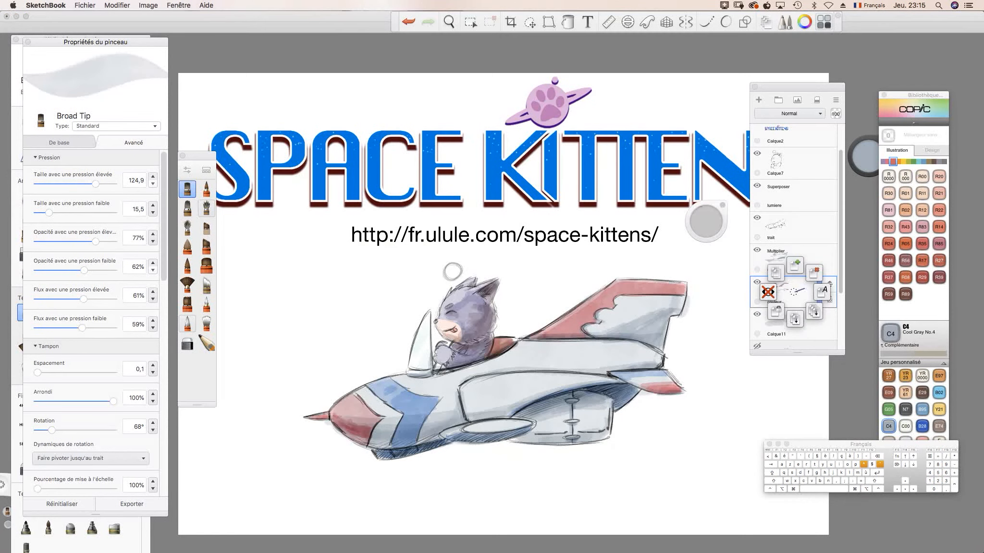
left_click(794, 324)
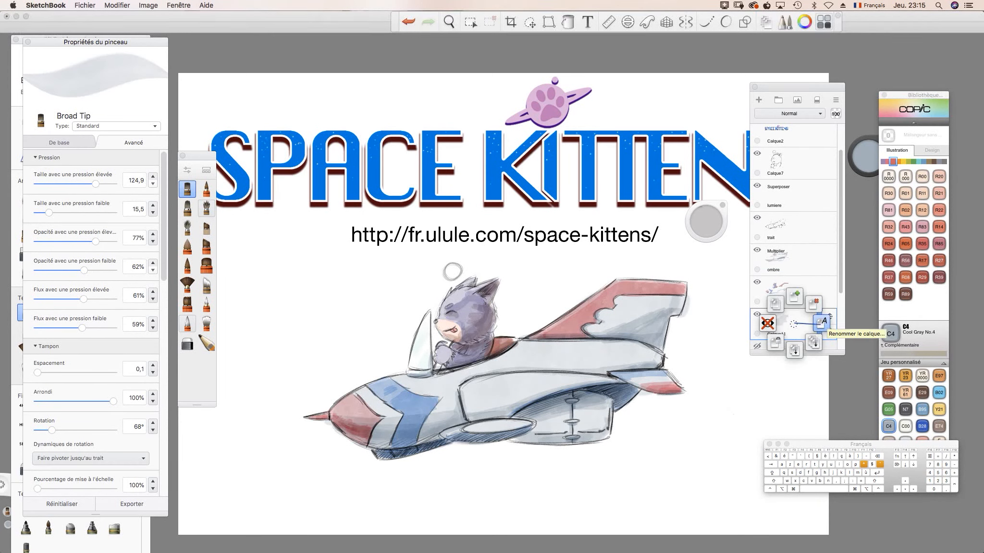
left_click(820, 323)
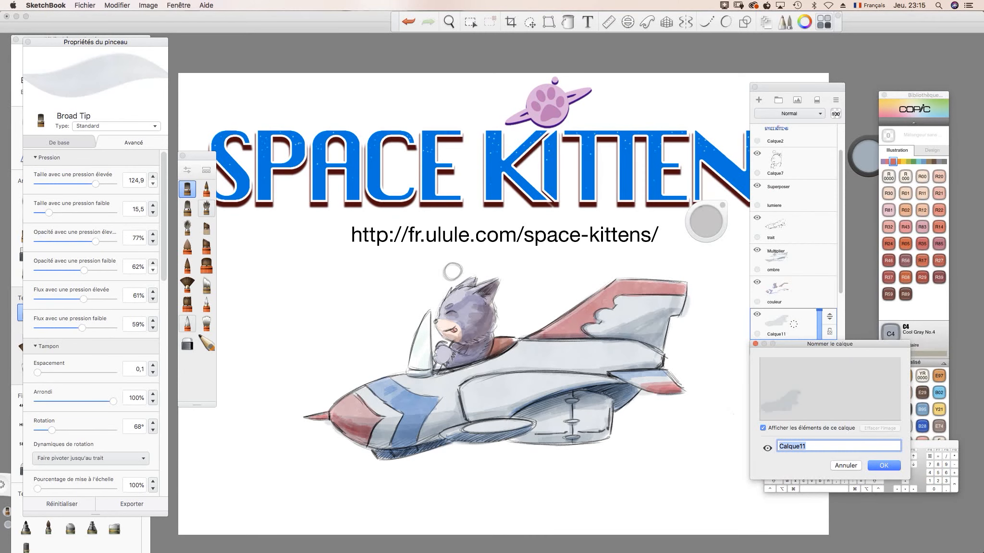
left_click_drag(819, 344, 825, 265)
type("fond")
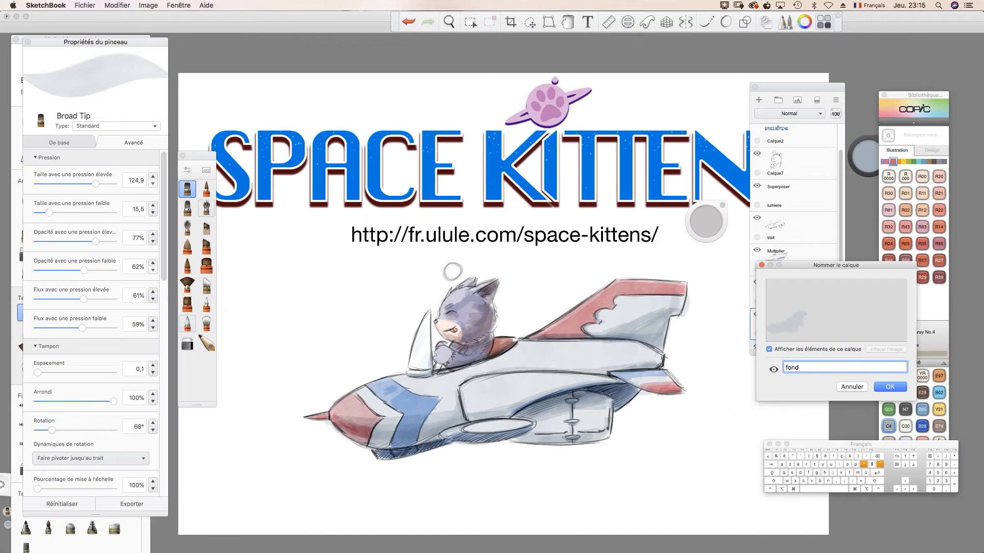
key("Return")
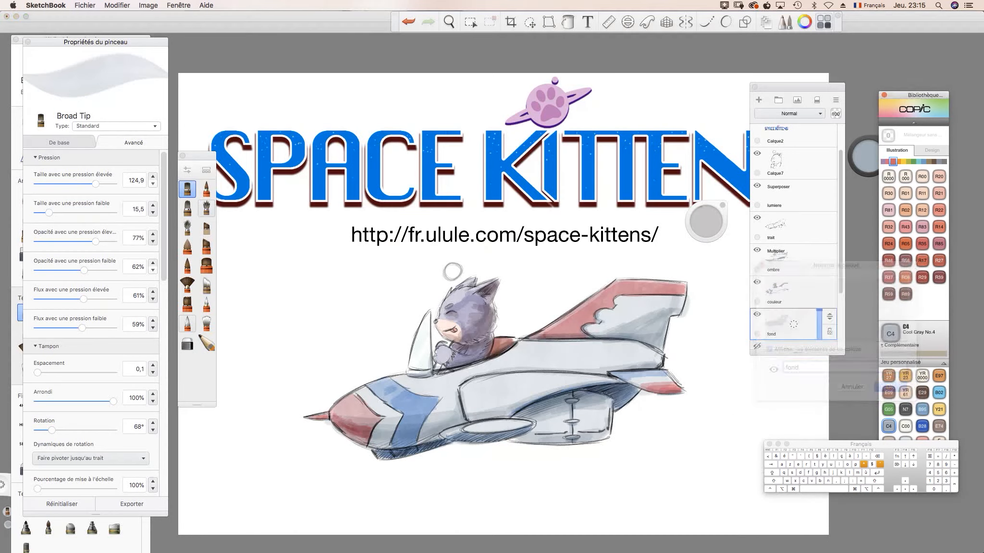
Step: Activate the lumiere layer, choose C00 Cool Gray No.00, and reduce the Broad Tip brush to 12.9 at heavy pressure
left_click(794, 195)
left_click(922, 376)
left_click_drag(860, 444, 737, 469)
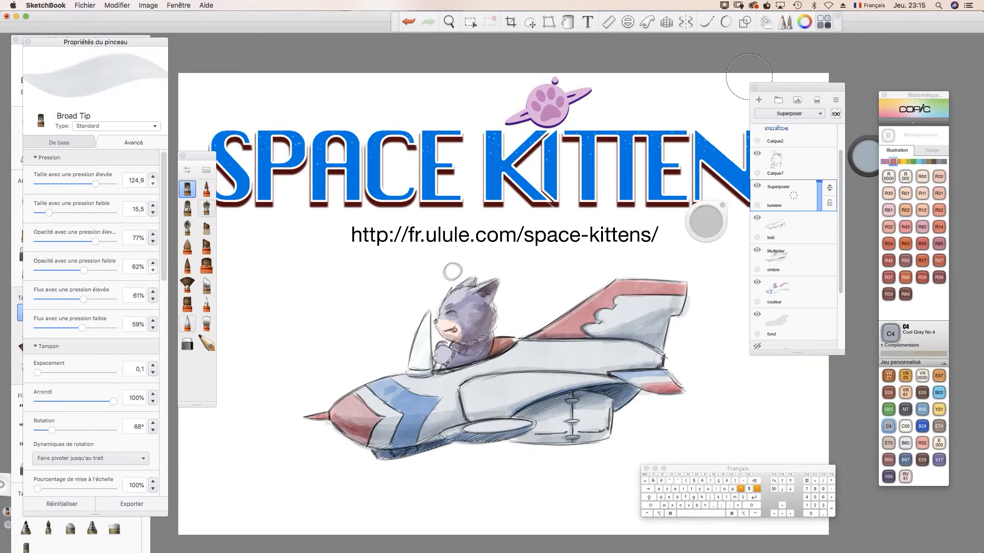
left_click(805, 21)
left_click(805, 22)
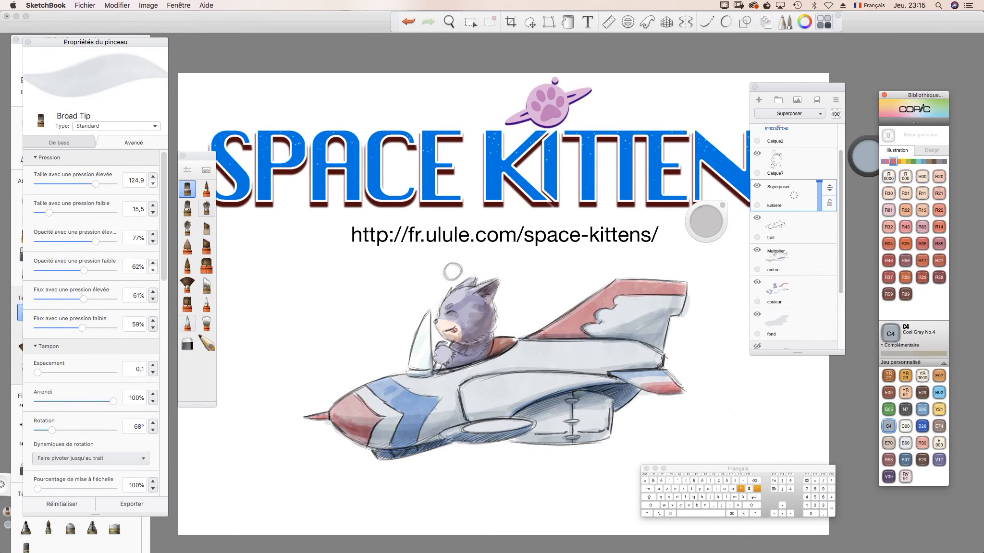
left_click(905, 427)
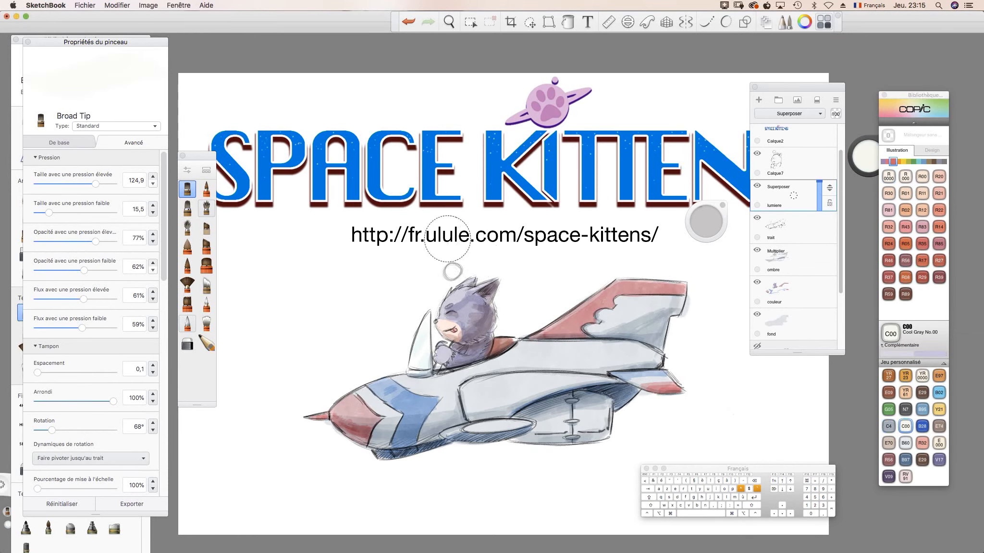
left_click_drag(705, 222, 698, 224)
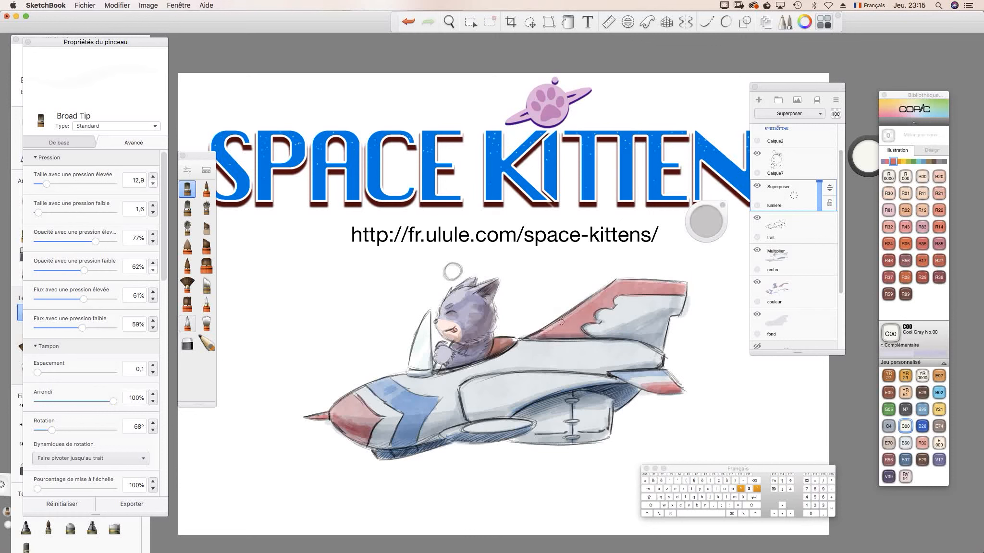
Step: Paint C00 Cool Gray No.00 highlights on the base of the tail fin and along the fuselage side
mouse_move(543, 331)
left_mouse_down()
mouse_move(621, 281)
mouse_move(673, 294)
mouse_move(626, 295)
mouse_move(582, 328)
left_mouse_up()
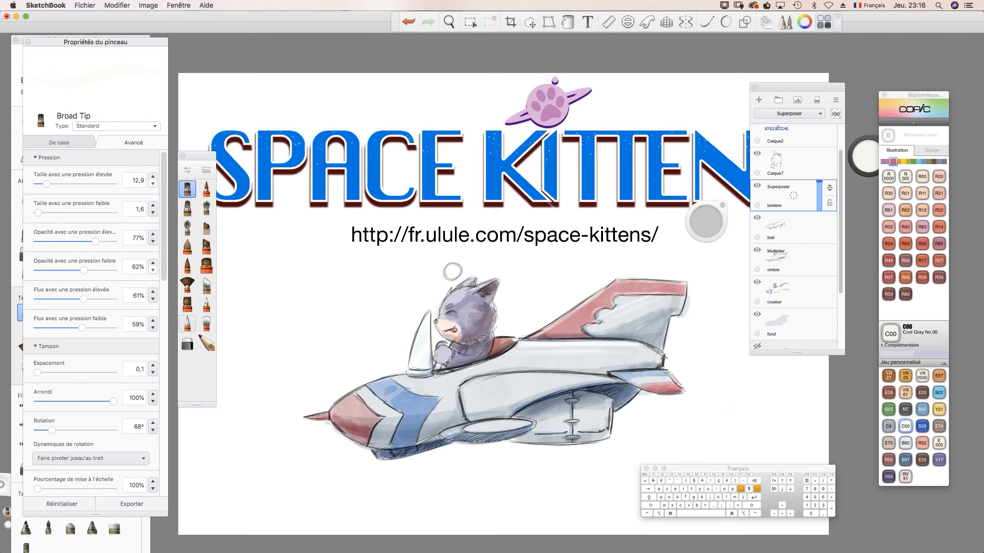
left_click_drag(483, 377, 562, 372)
Step: Raise brush opacity to 83% heavy and 78% light and heavy flow to 76%, and highlight the wing's upper edge and red rear stabiliser
left_click_drag(96, 242, 96, 270)
left_click_drag(84, 300, 96, 299)
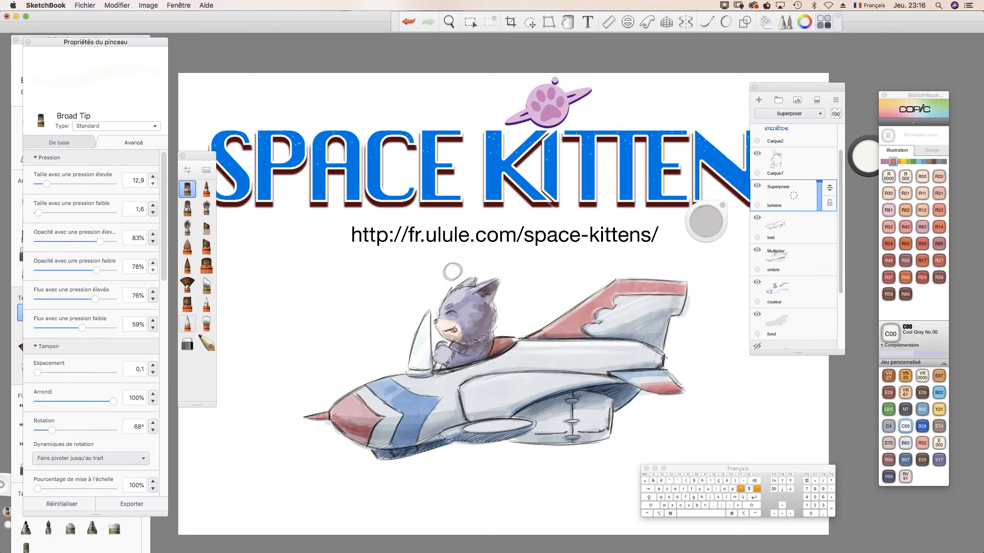
left_click_drag(494, 374, 596, 376)
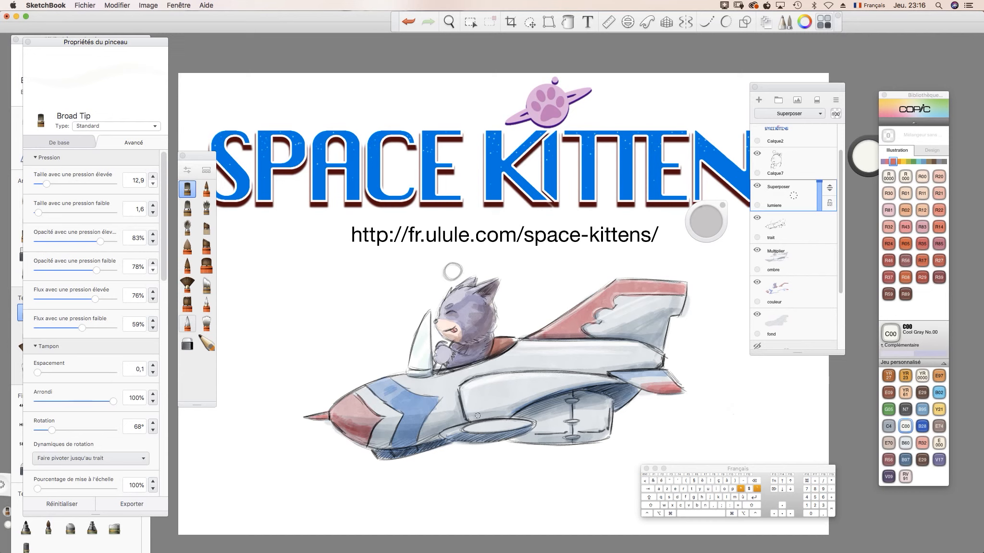
left_click_drag(619, 374, 672, 390)
mouse_move(618, 375)
left_mouse_down()
mouse_move(673, 389)
mouse_move(661, 386)
left_mouse_up()
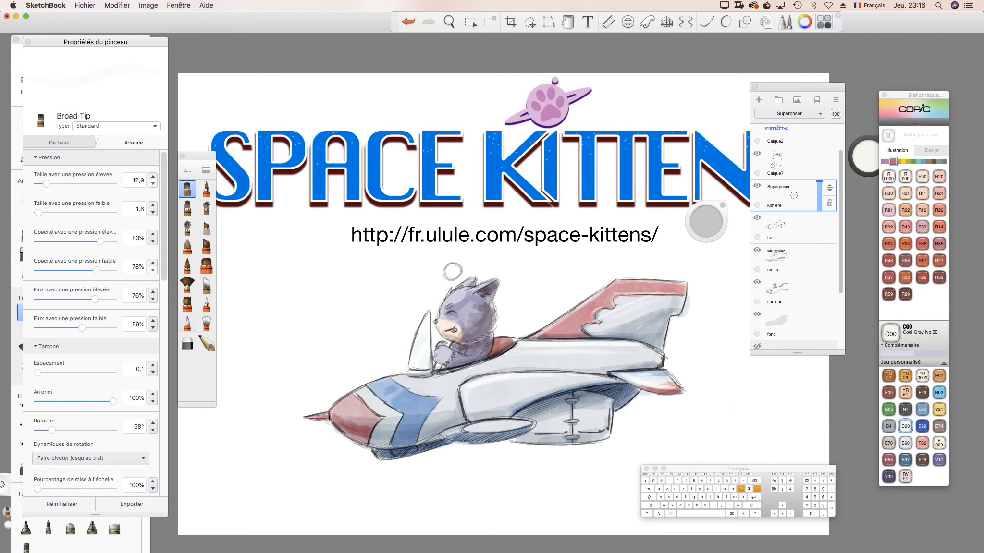
Step: Paint C00 highlights on the air intake, the wing's front edge, the nose cone and the aircraft's underside
left_click(789, 114)
left_click(746, 373)
left_click_drag(475, 424, 459, 429)
left_click_drag(473, 378, 462, 384)
left_click_drag(398, 383, 340, 407)
mouse_move(363, 445)
left_mouse_down()
mouse_move(383, 448)
mouse_move(373, 444)
left_mouse_up()
mouse_move(534, 439)
left_mouse_down()
mouse_move(604, 437)
mouse_move(580, 439)
left_mouse_up()
left_click_drag(470, 440, 514, 433)
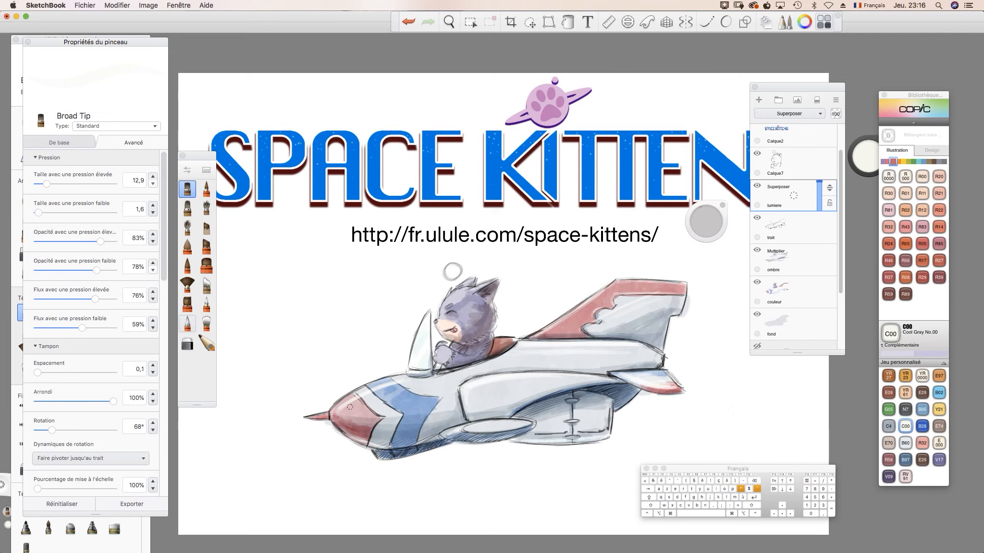
left_click_drag(329, 416, 320, 418)
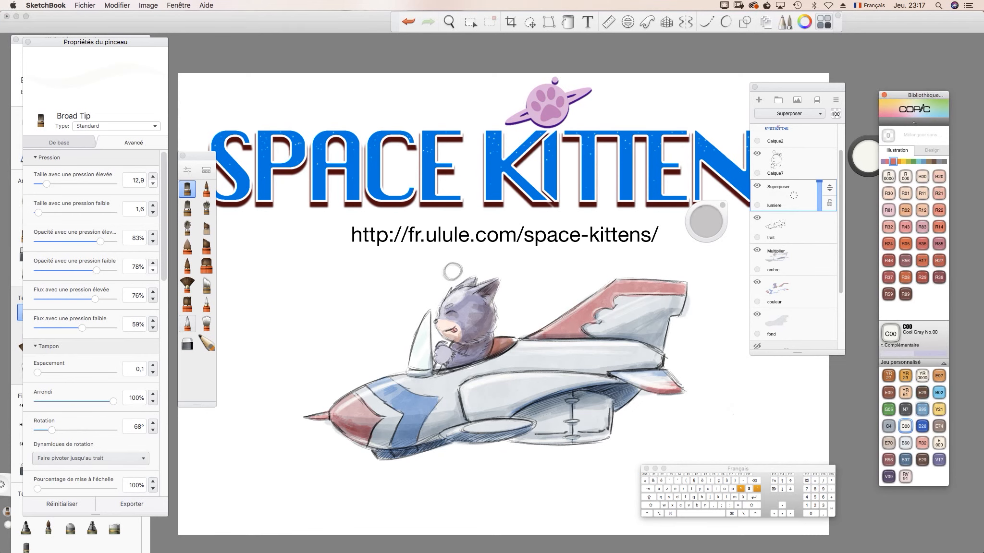
Step: On the couleur layer, paint a B02 Robin's Egg Blue glow around the ring above the kitten's head and smudge it with Chevelure copie
left_click(939, 392)
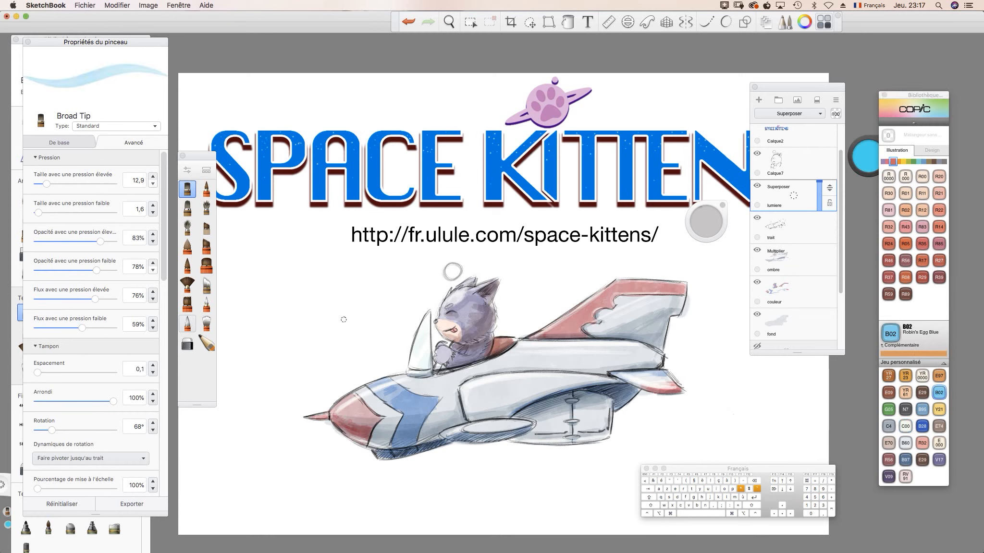
left_click(806, 292)
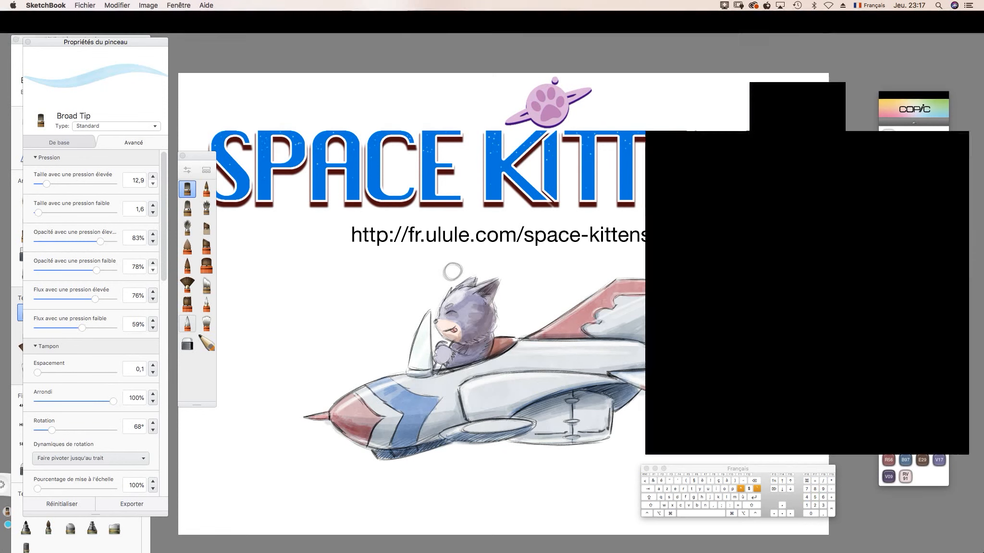
left_click_drag(451, 271, 450, 272)
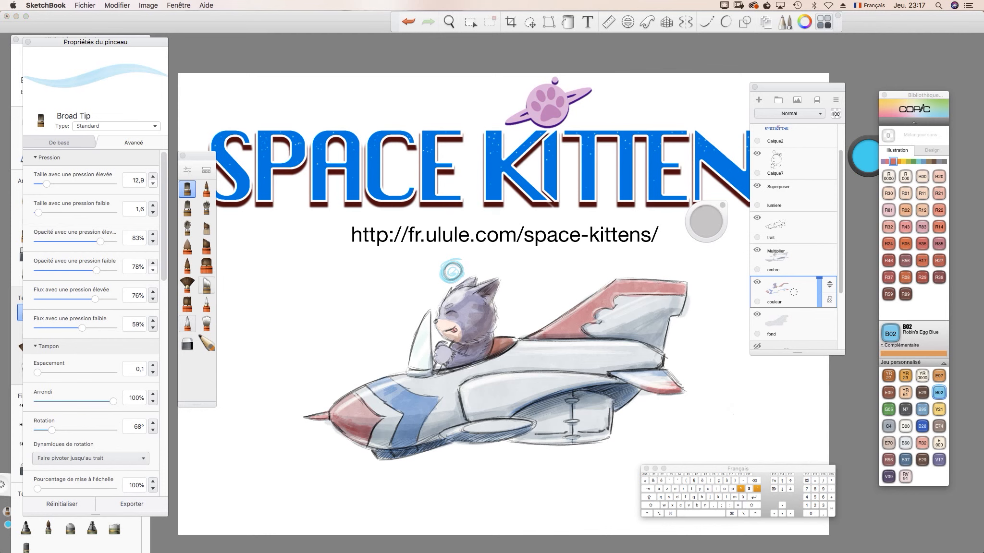
left_click(206, 286)
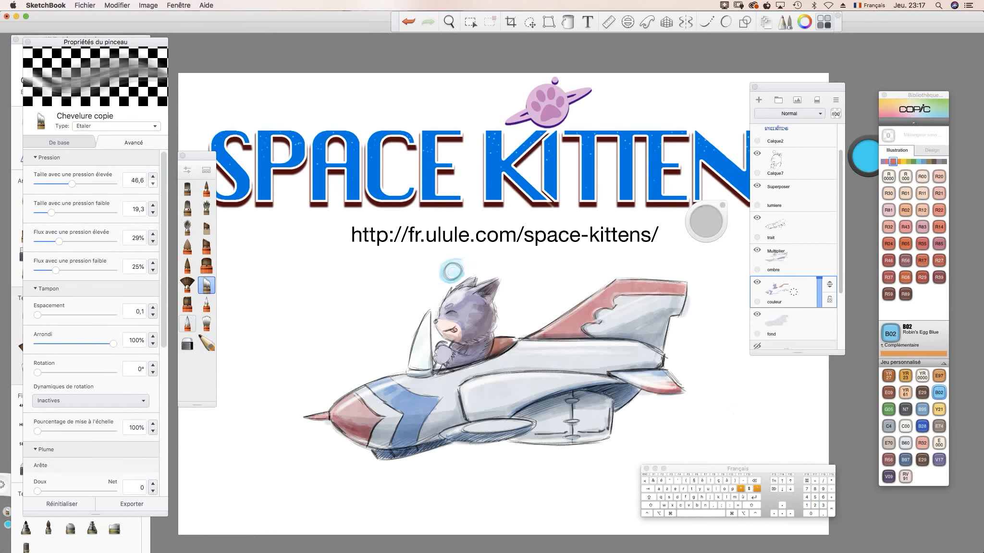
left_click_drag(459, 264, 446, 278)
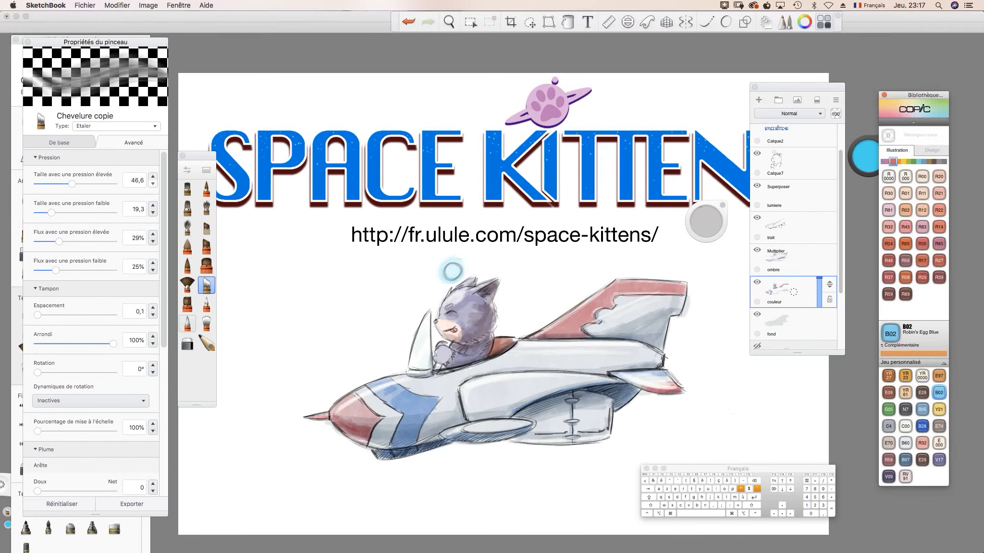
Step: On the lumiere layer, paint B02 Robin's Egg Blue light on the kitten's head with Broad Tip and smudge it with Chevelure copie
left_click(905, 426)
left_click(788, 196)
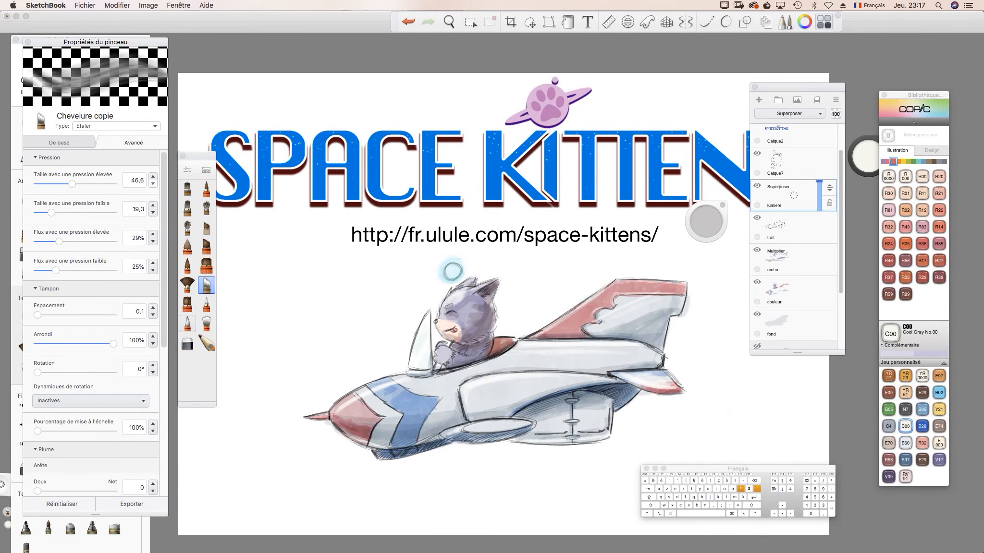
left_click(188, 189)
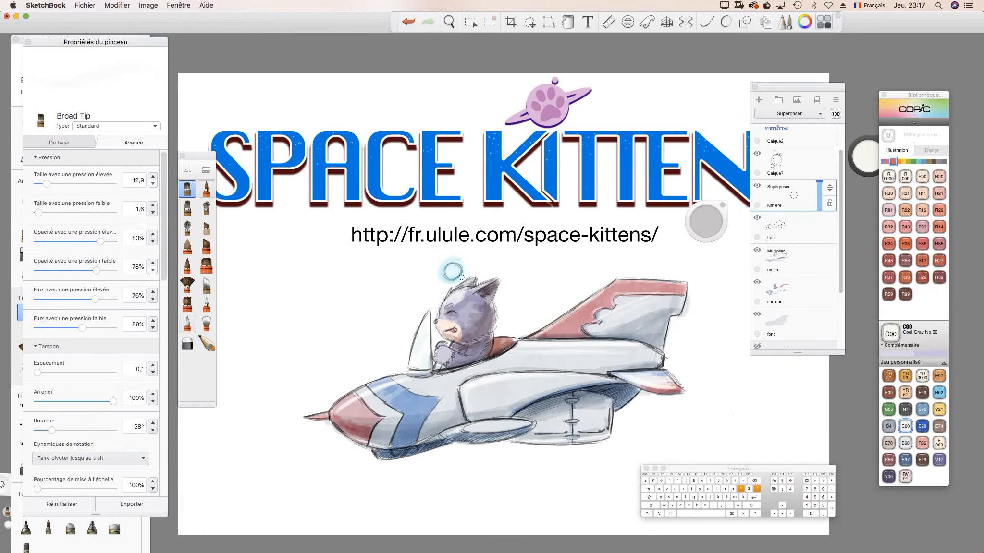
left_click(939, 393)
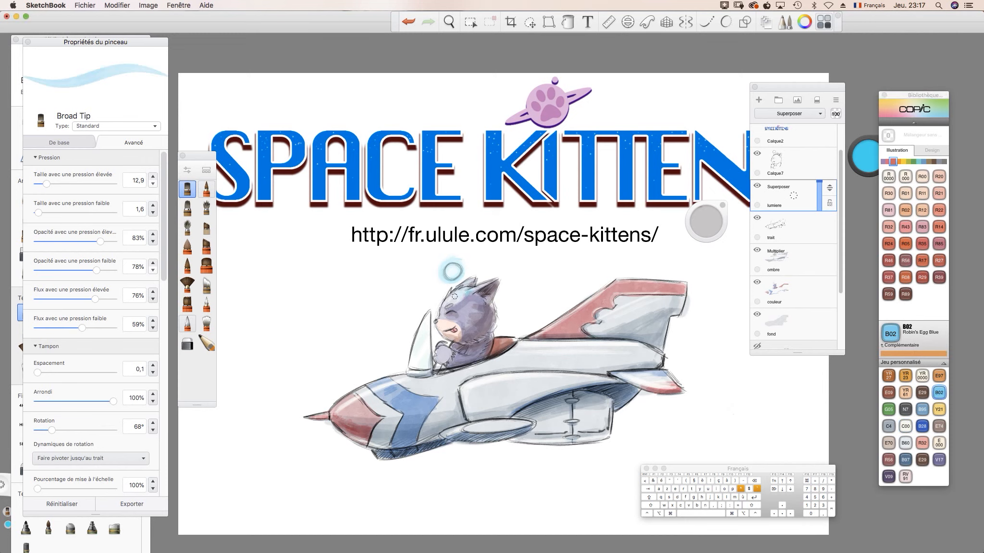
left_click(206, 286)
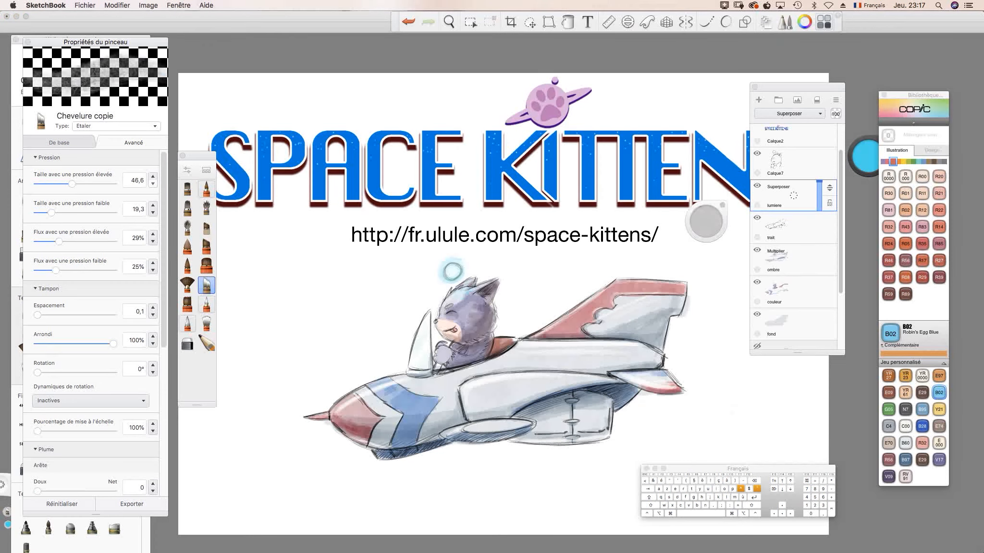
left_click_drag(486, 291, 481, 305)
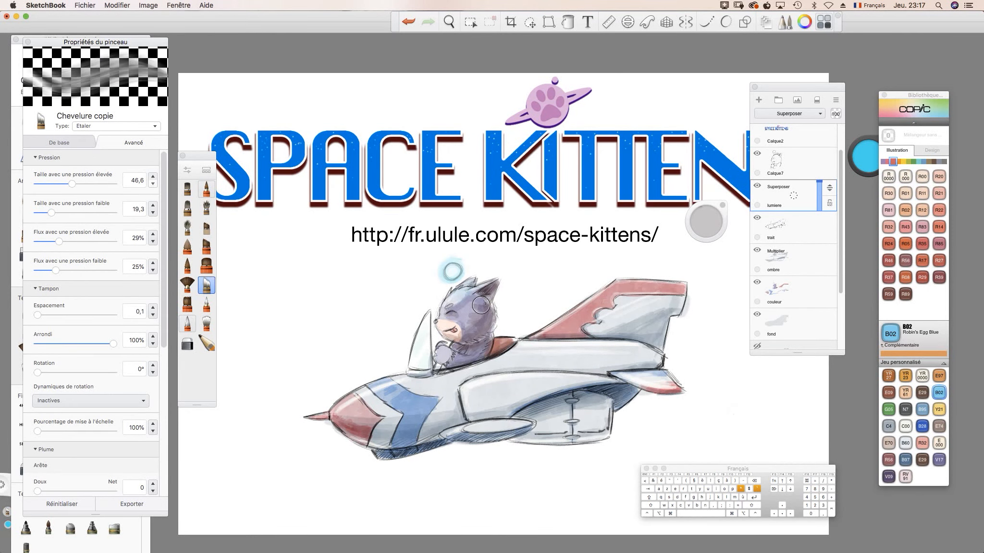
Step: Add a layer above lumiere in Luisance blend mode and paint R05 Salmon Red glow on the tail fin's upper edge with Broad Tip
left_click(905, 427)
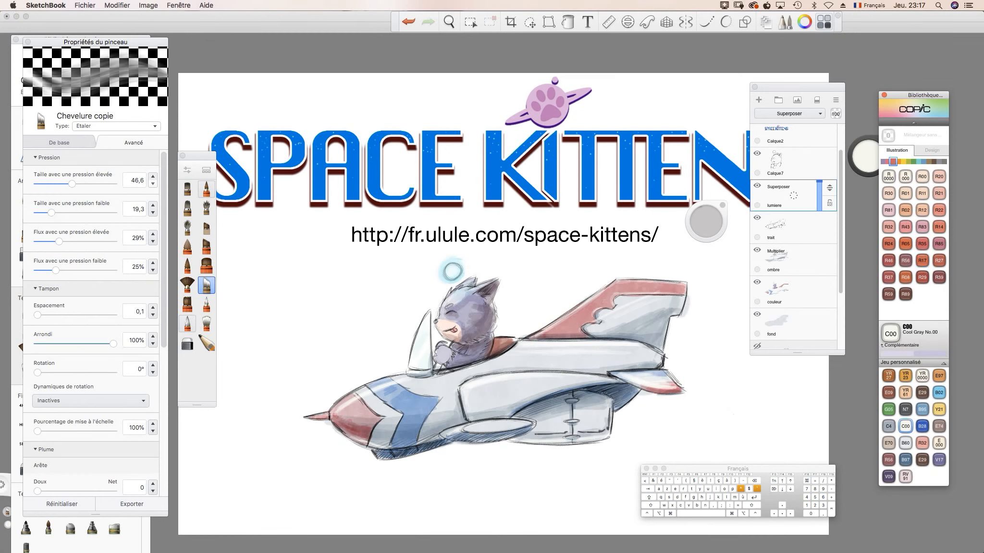
left_click(905, 244)
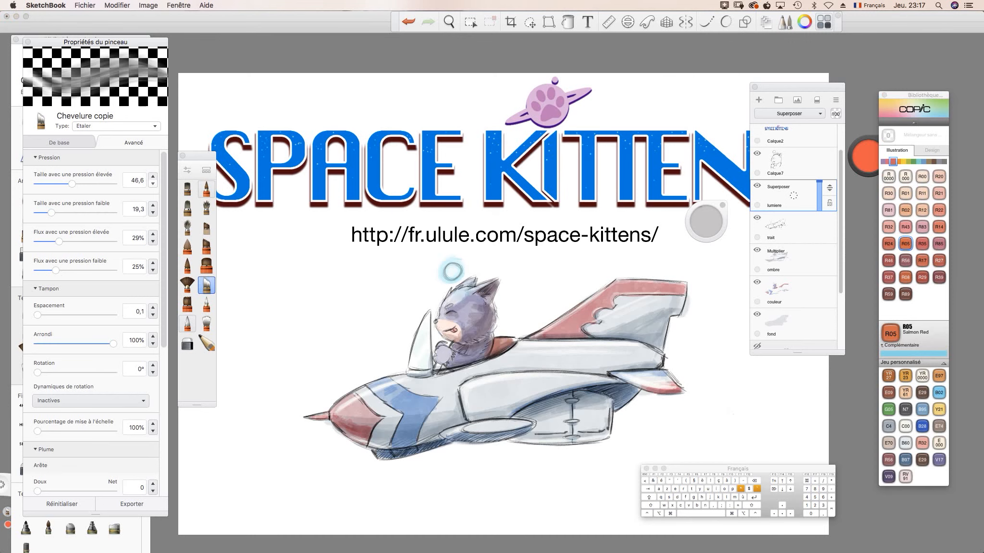
left_click_drag(794, 196, 794, 169)
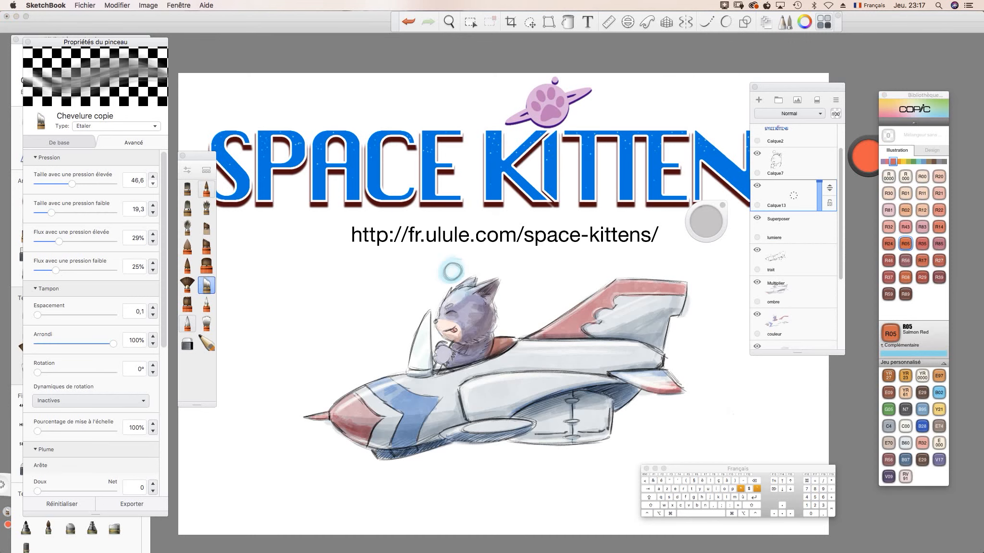
left_click(789, 114)
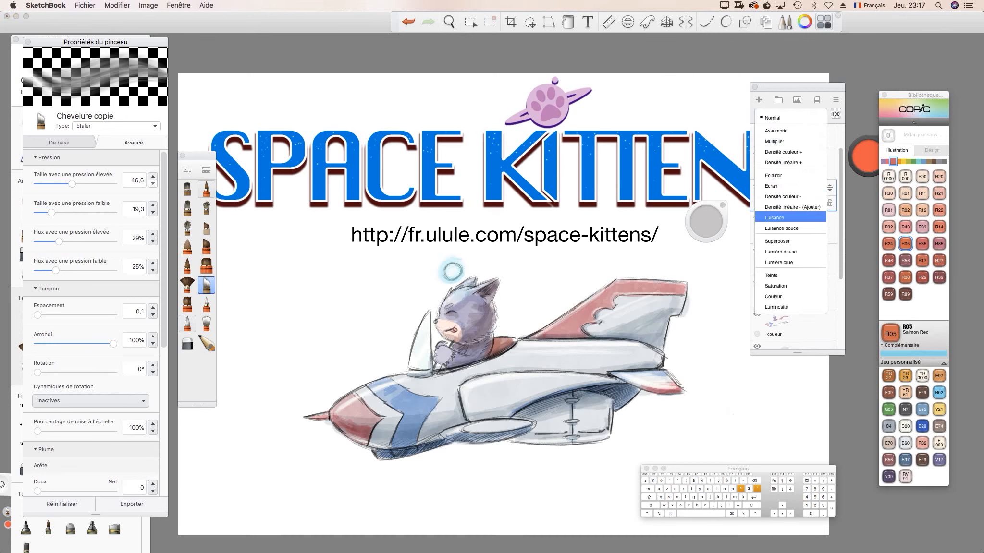
left_click(788, 217)
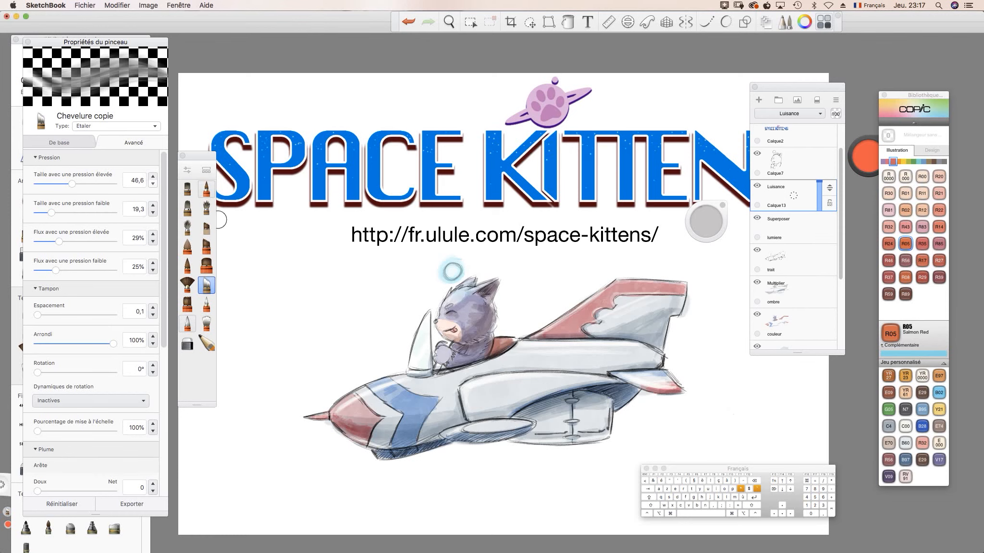
left_click(187, 189)
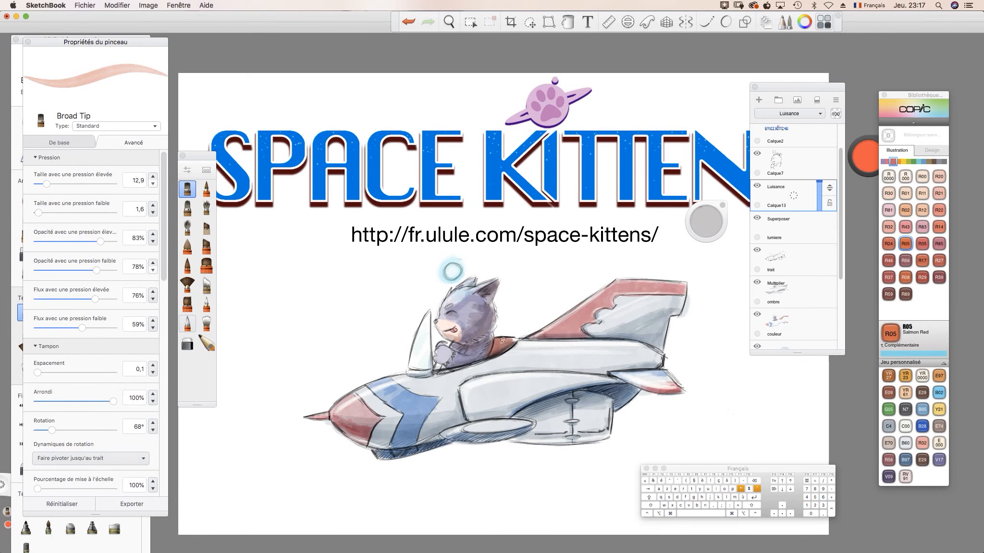
mouse_move(612, 285)
left_mouse_down()
mouse_move(601, 290)
mouse_move(617, 281)
left_mouse_up()
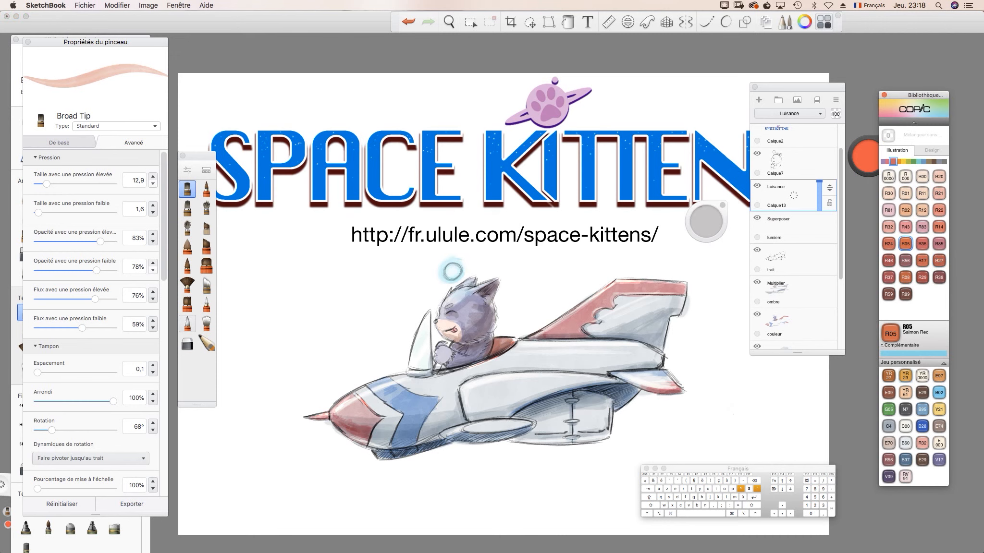
Step: Lighten B95 to a pale blue for glow touches on the aircraft, and switch to C00 Cool Gray No.00 for highlights
left_click(922, 409)
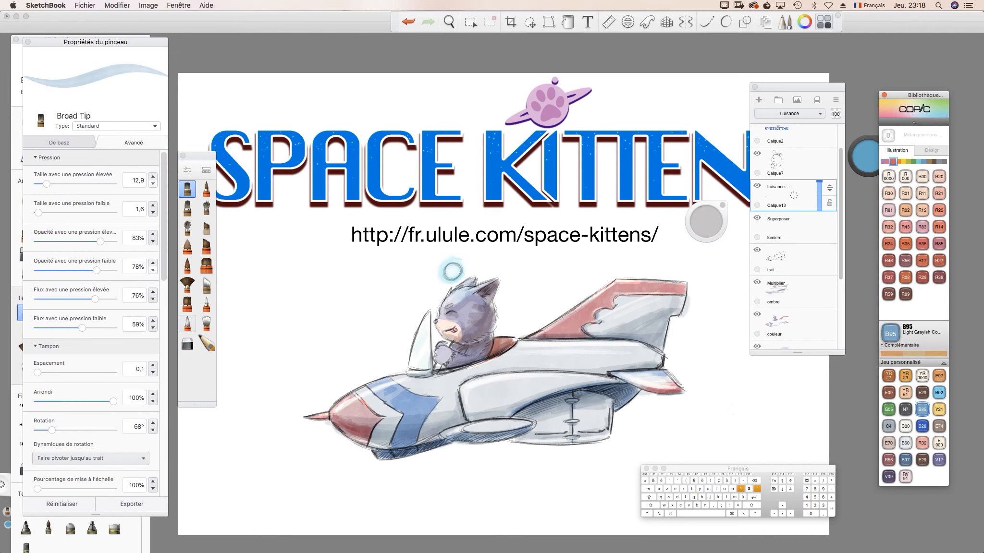
left_click_drag(866, 156, 866, 129)
left_click_drag(812, 240, 694, 413)
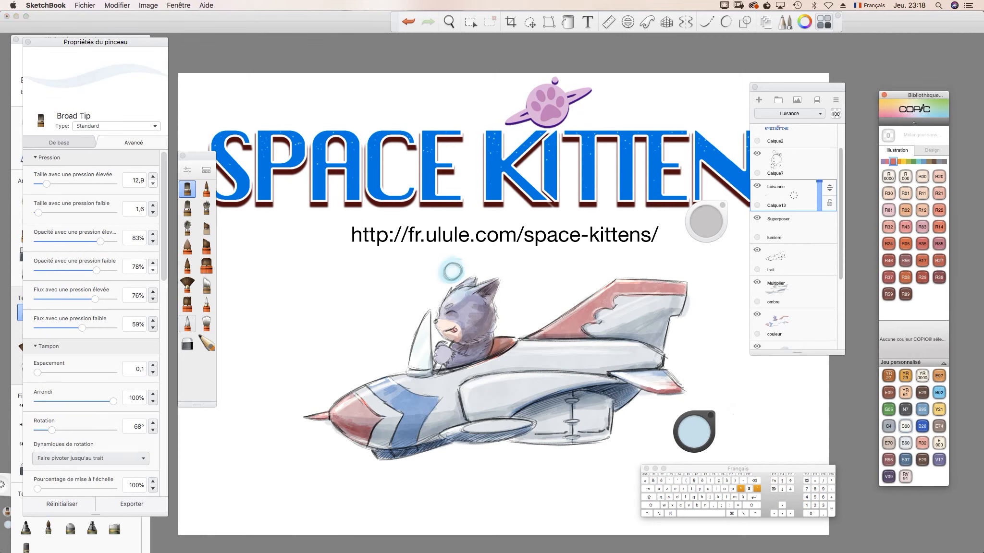
left_click(905, 426)
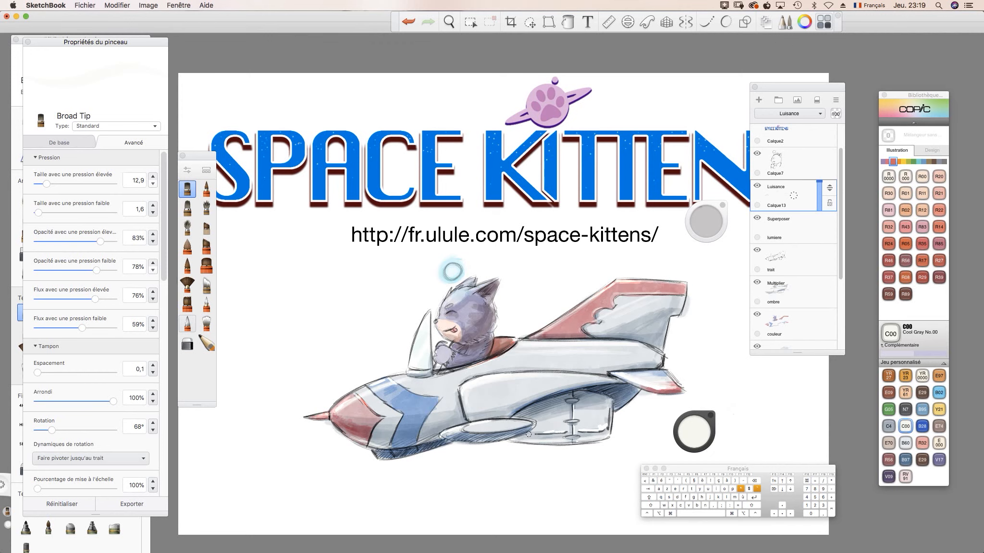
Step: Move the colour puck and the layer list off the artwork and zoom out to show the whole illustration
left_click_drag(710, 415, 791, 431)
left_click_drag(798, 87, 890, 102)
left_click(449, 22)
left_click_drag(533, 356, 530, 373)
left_click_drag(570, 464, 574, 438)
key("Escape")
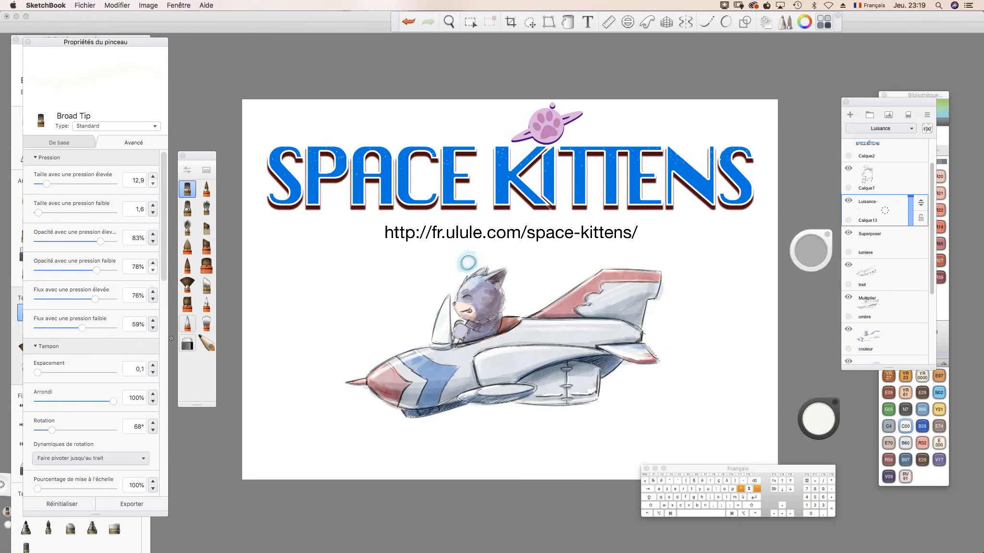
Step: Bring the brush library to the front to show the Textured Watercolors set
left_click(17, 54)
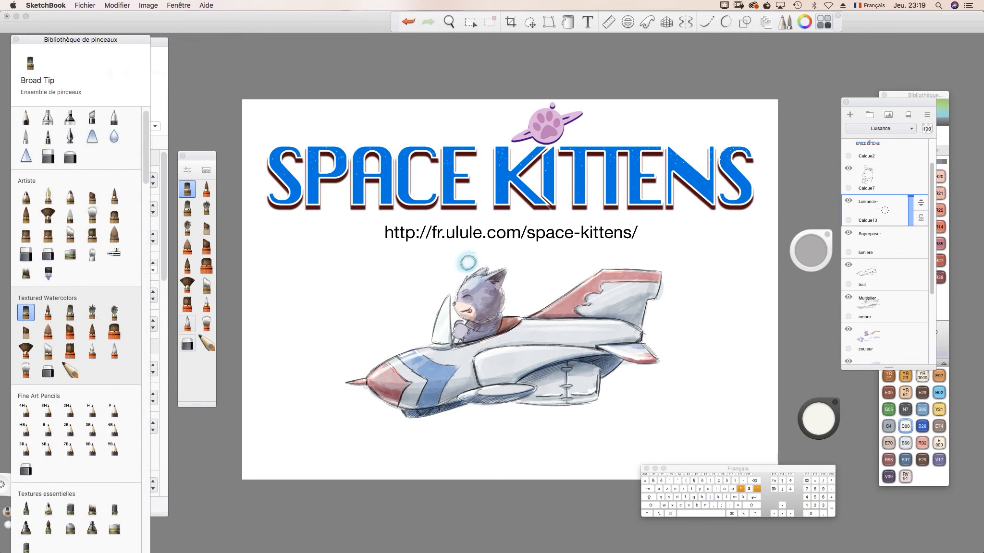